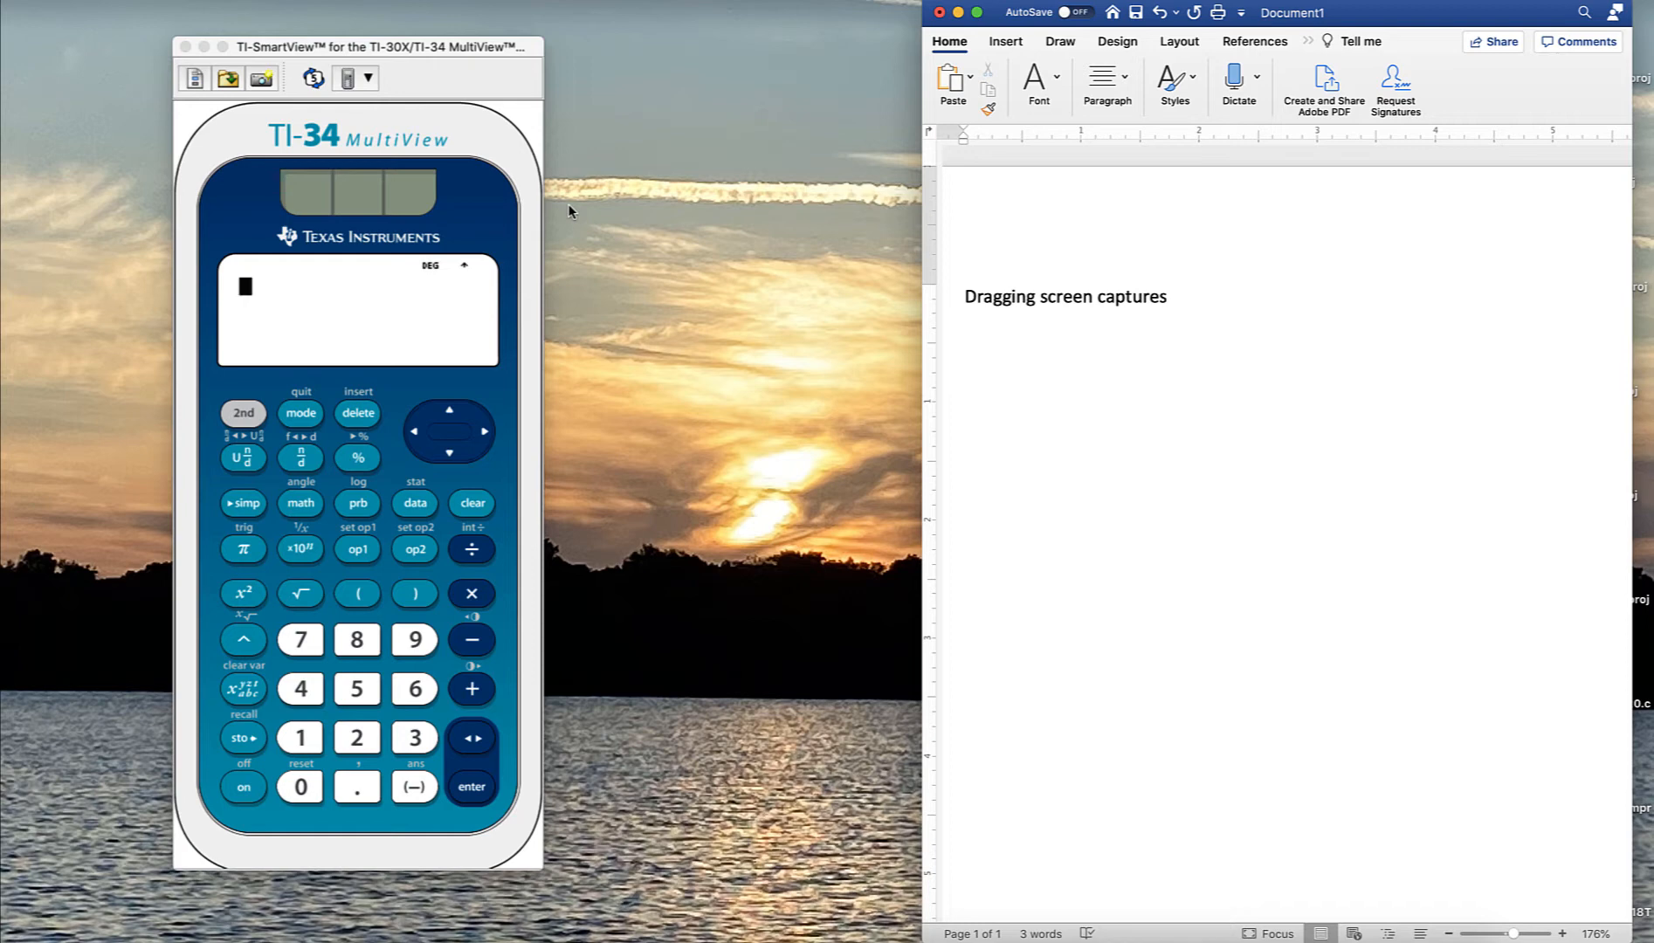
- Move the calculator emulator window toward the left edge of the screen
click(447, 93)
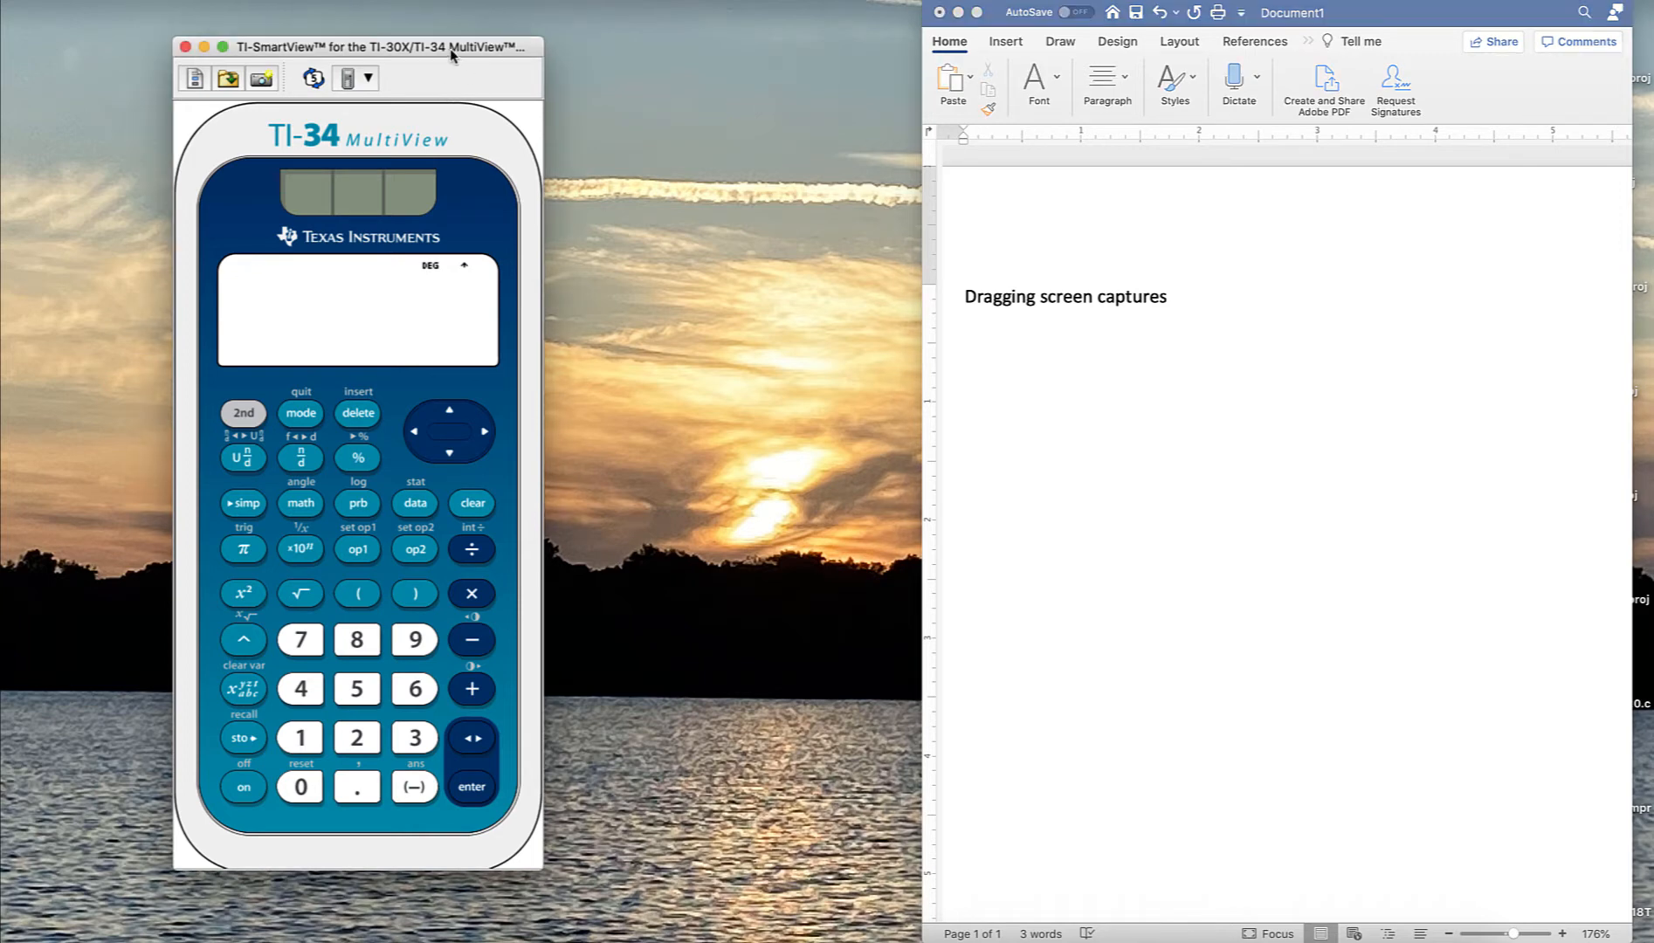
drag(452, 54, 311, 45)
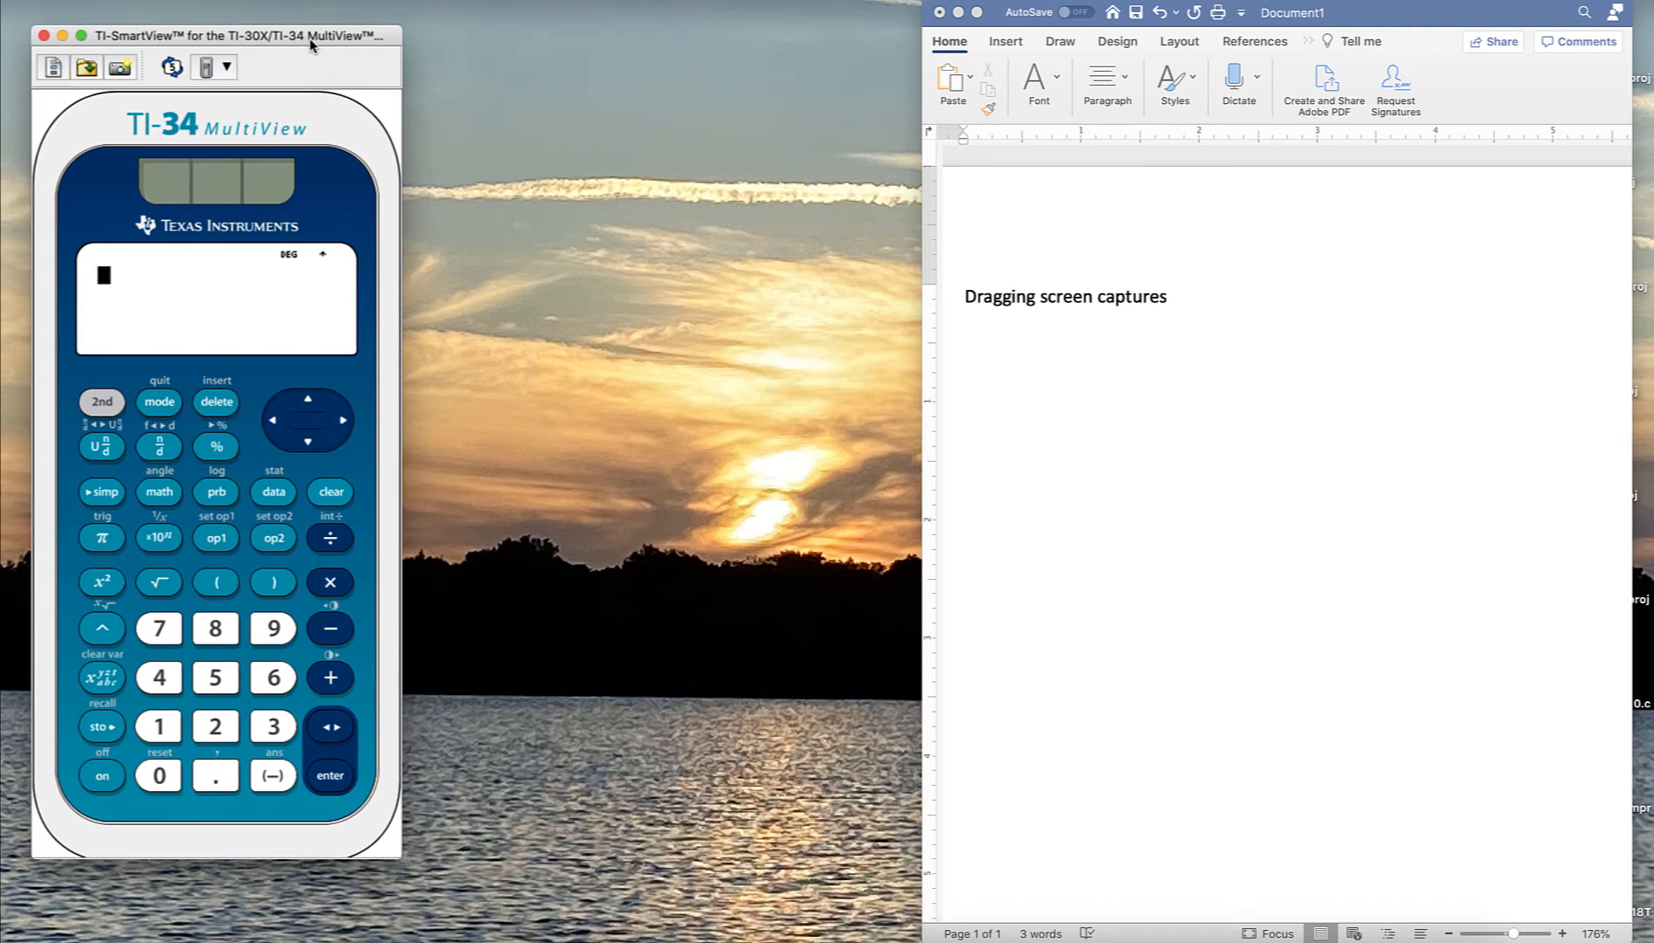
- Show the key press history panel and widen the emulator window
click(261, 0)
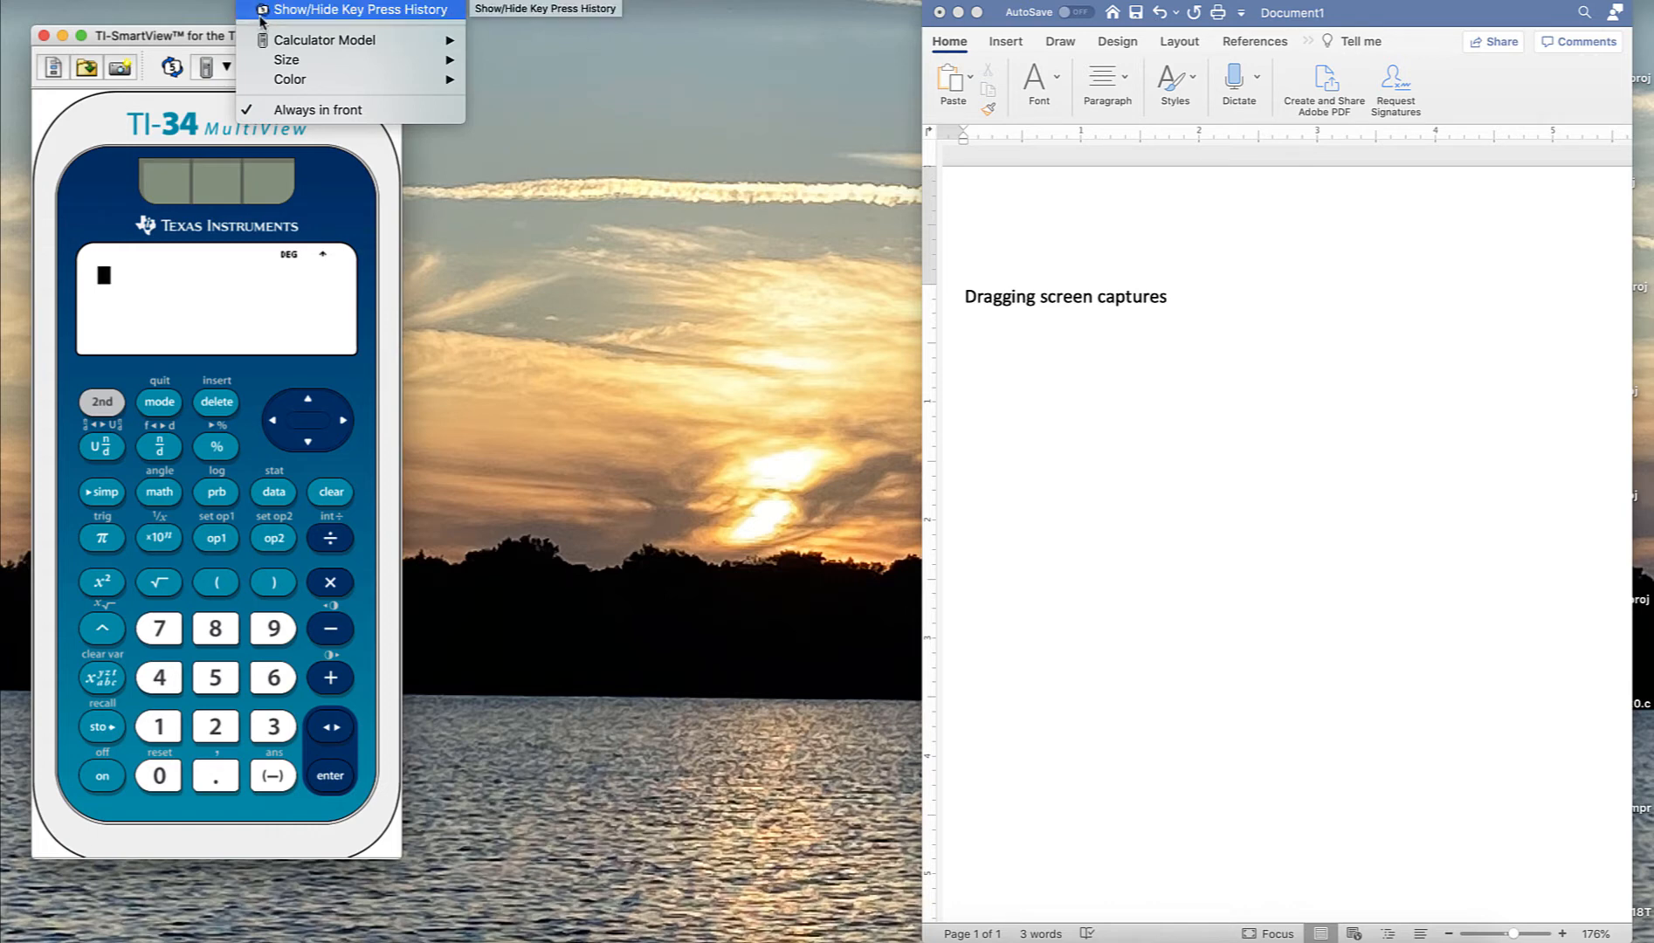
click(172, 73)
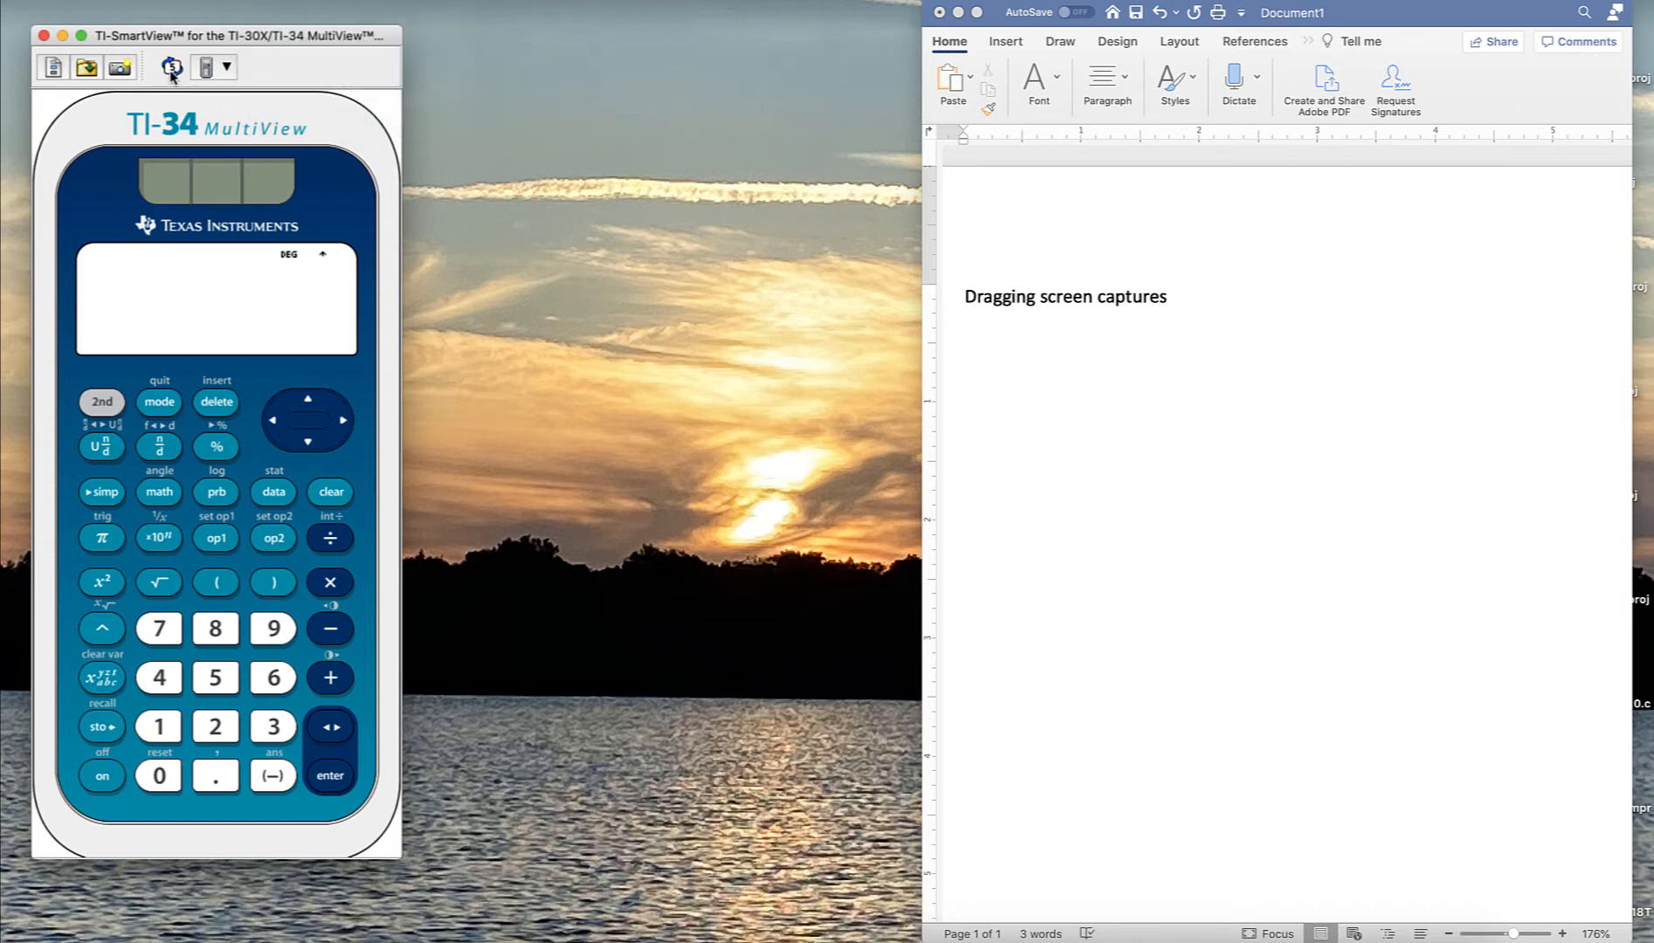
click(172, 73)
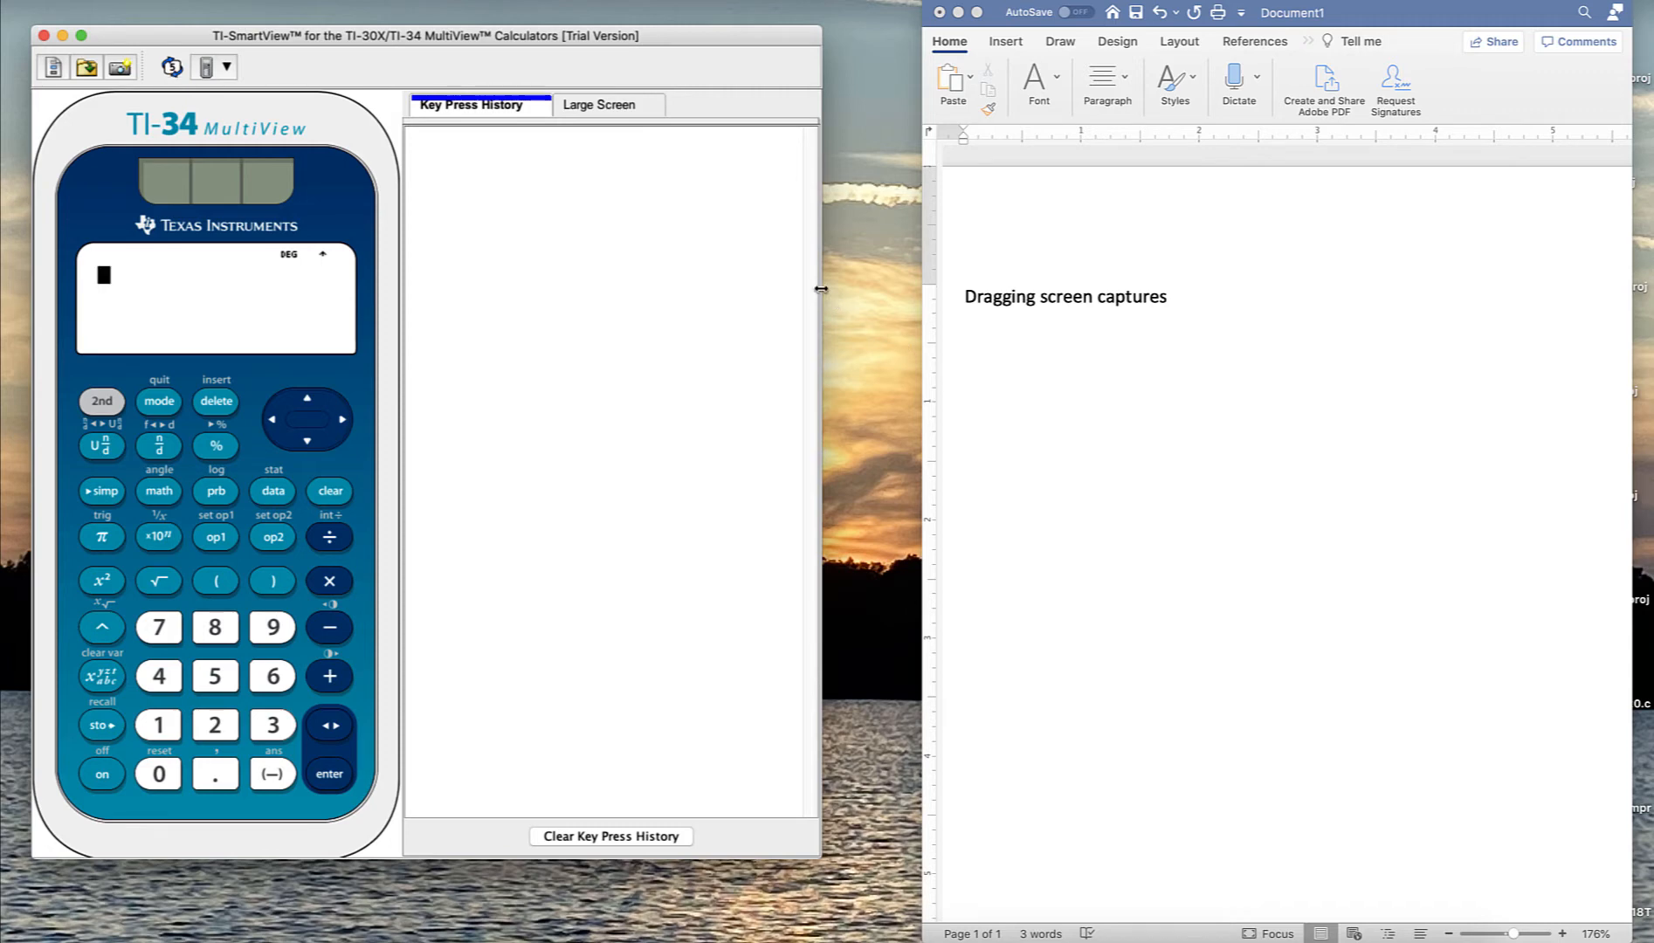
drag(820, 285, 912, 320)
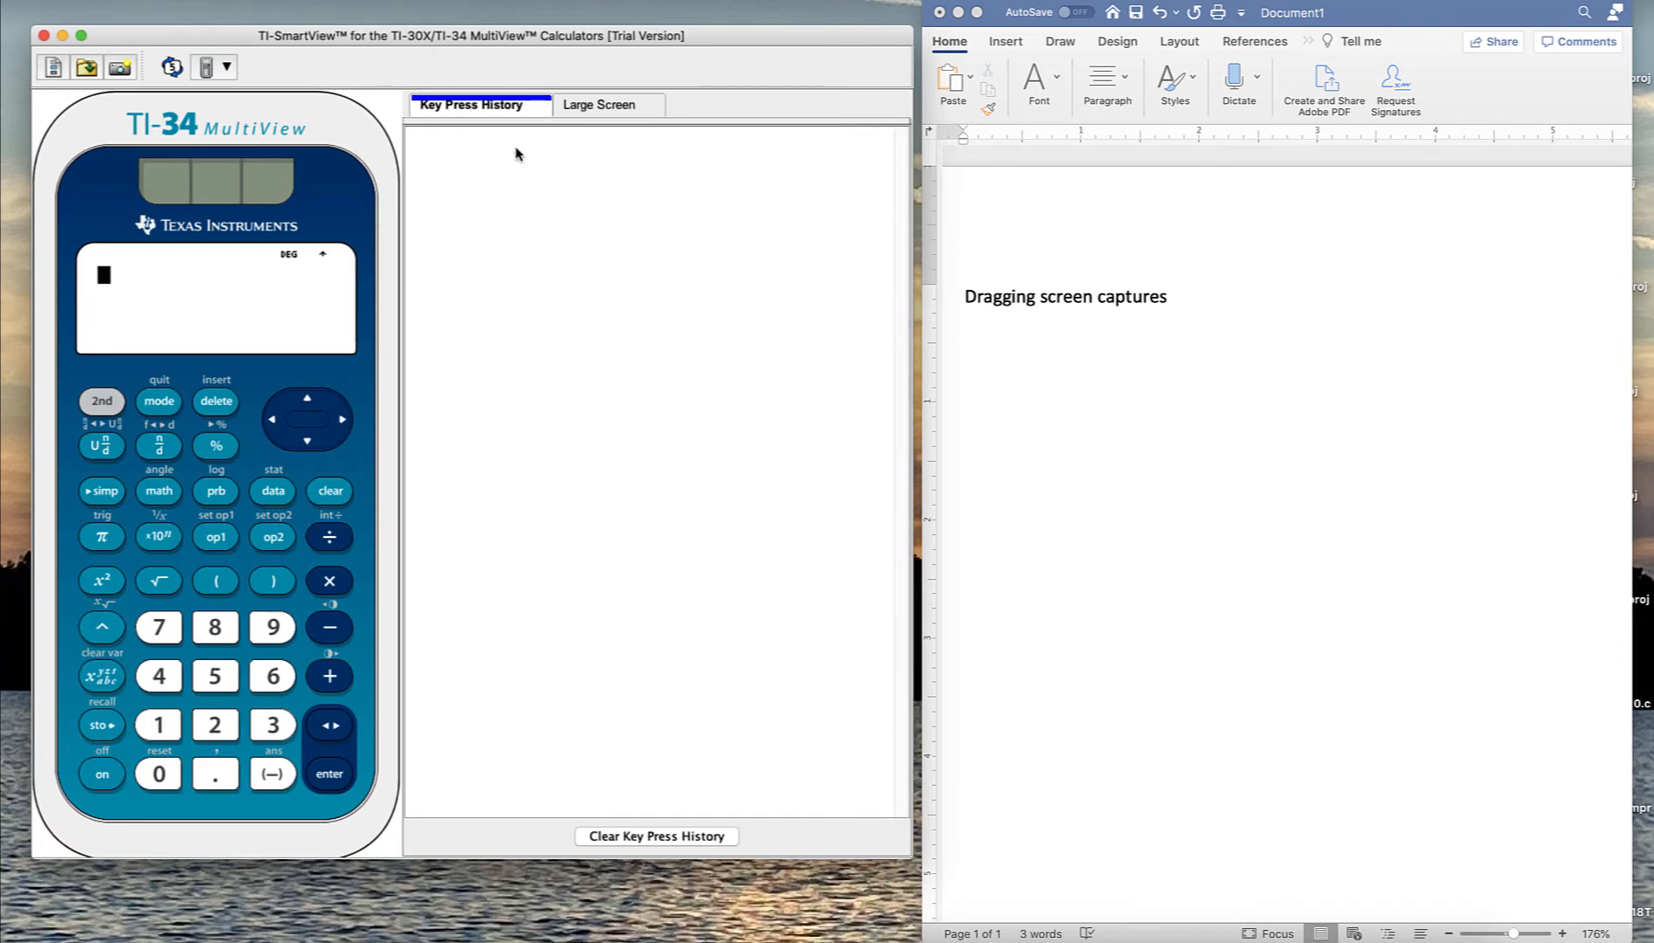
- Enter the expression 9²+3 on the calculator keypad
click(273, 631)
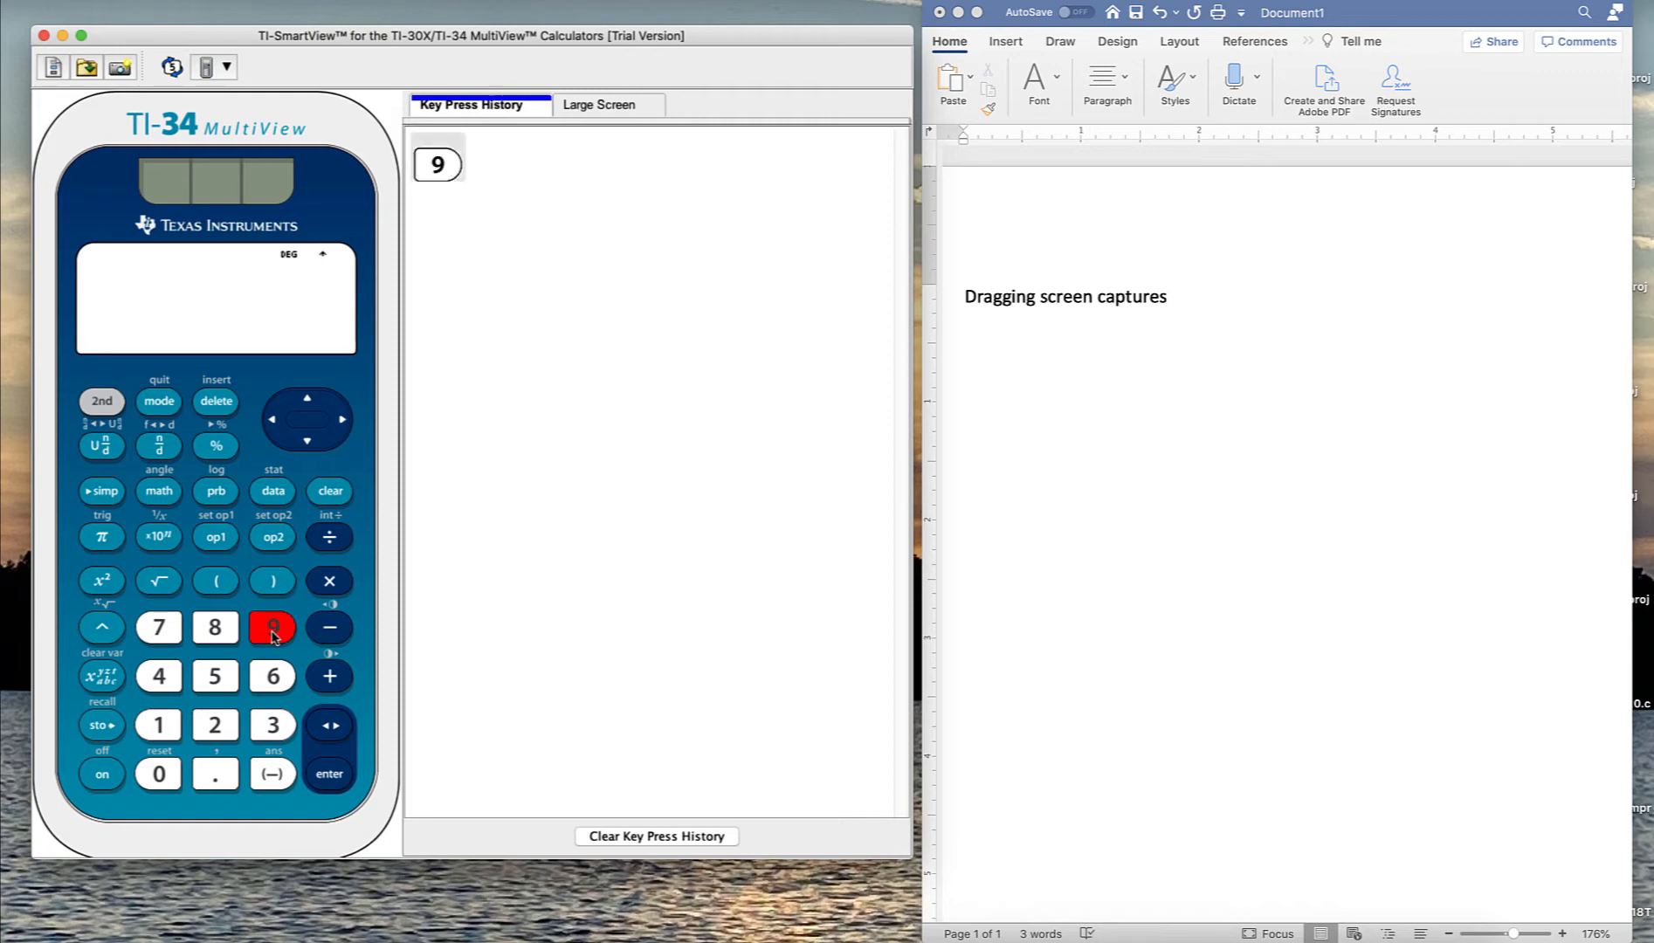
click(102, 585)
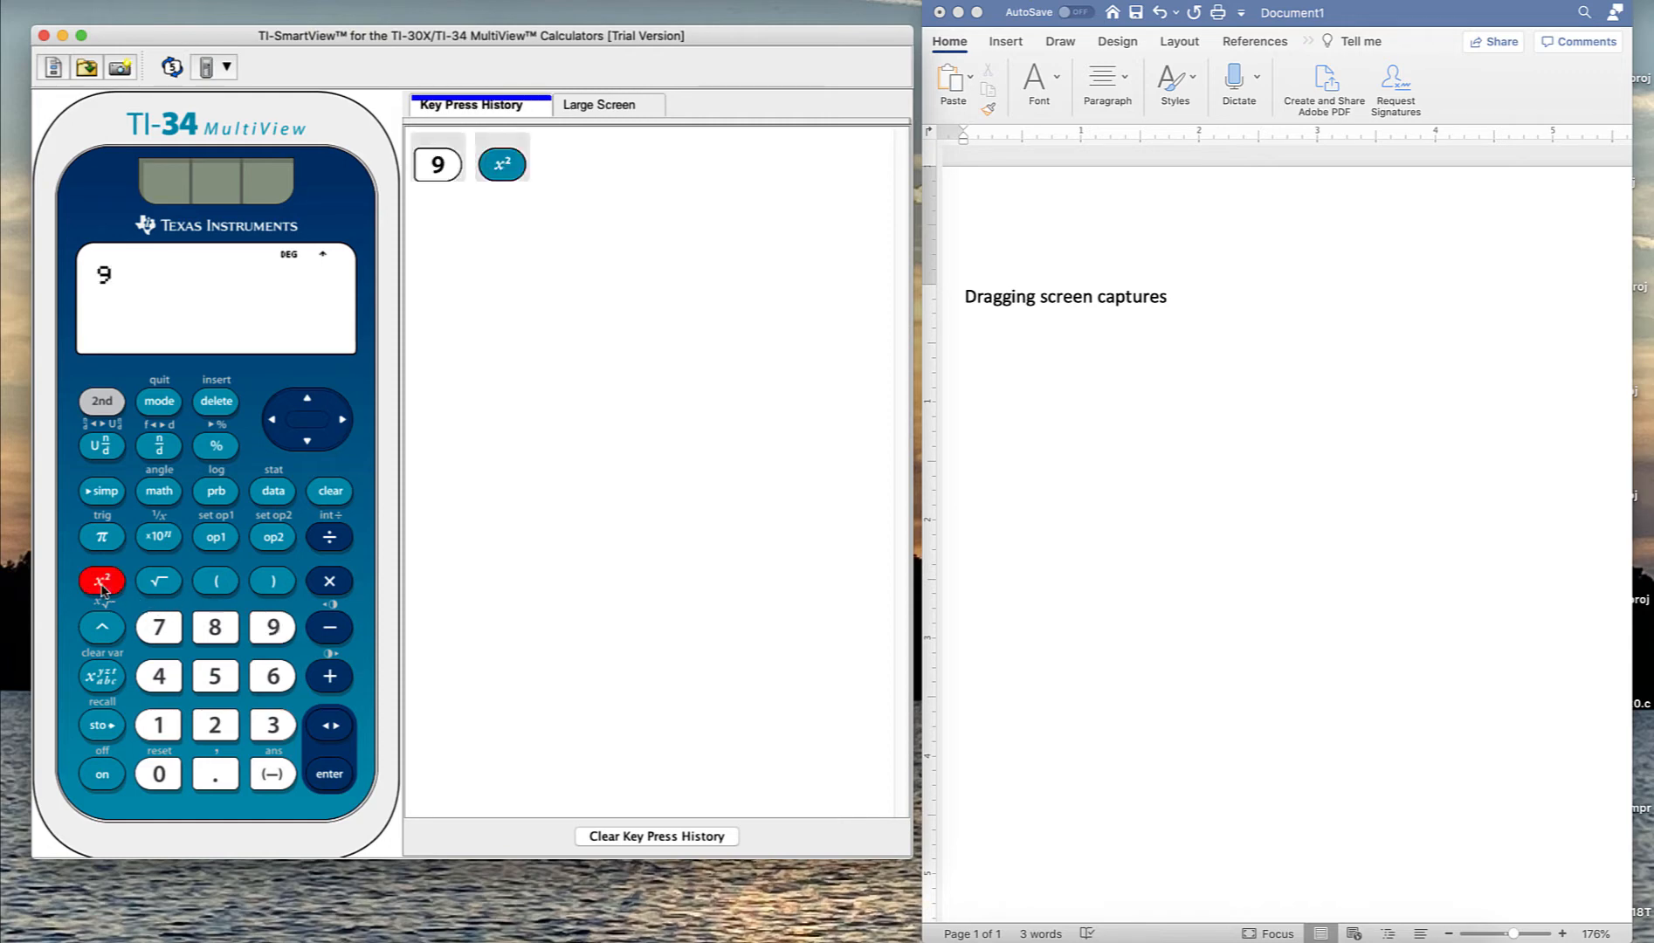
click(330, 677)
click(273, 726)
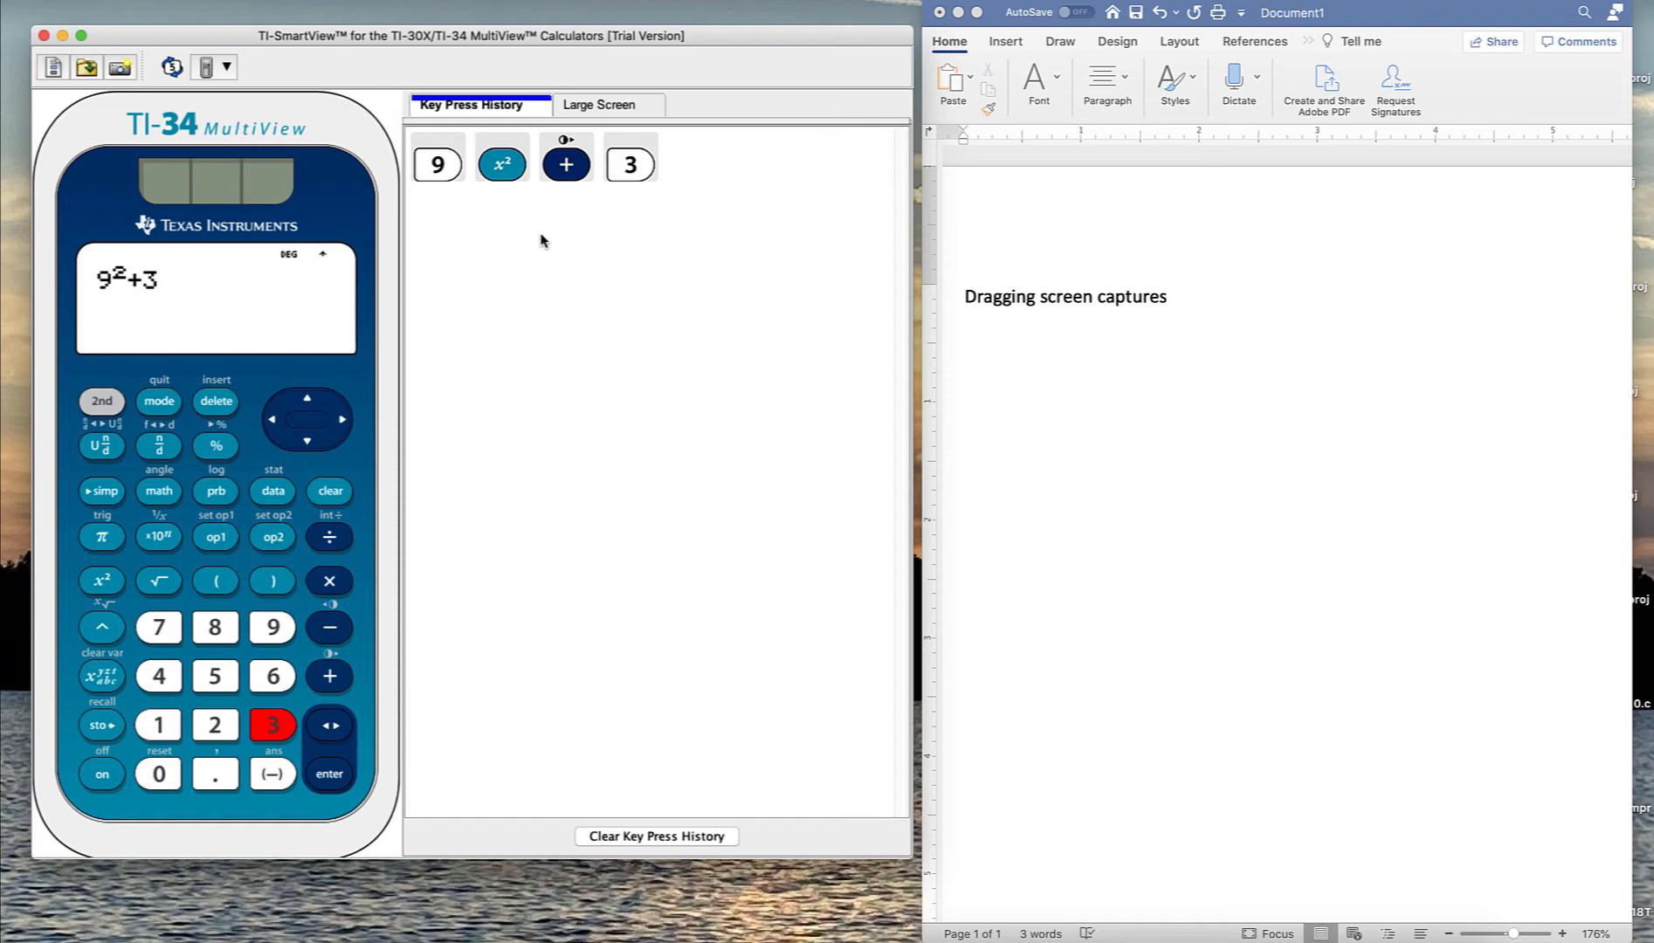
- Switch to the Large Screen display and widen the window to enlarge it
click(599, 106)
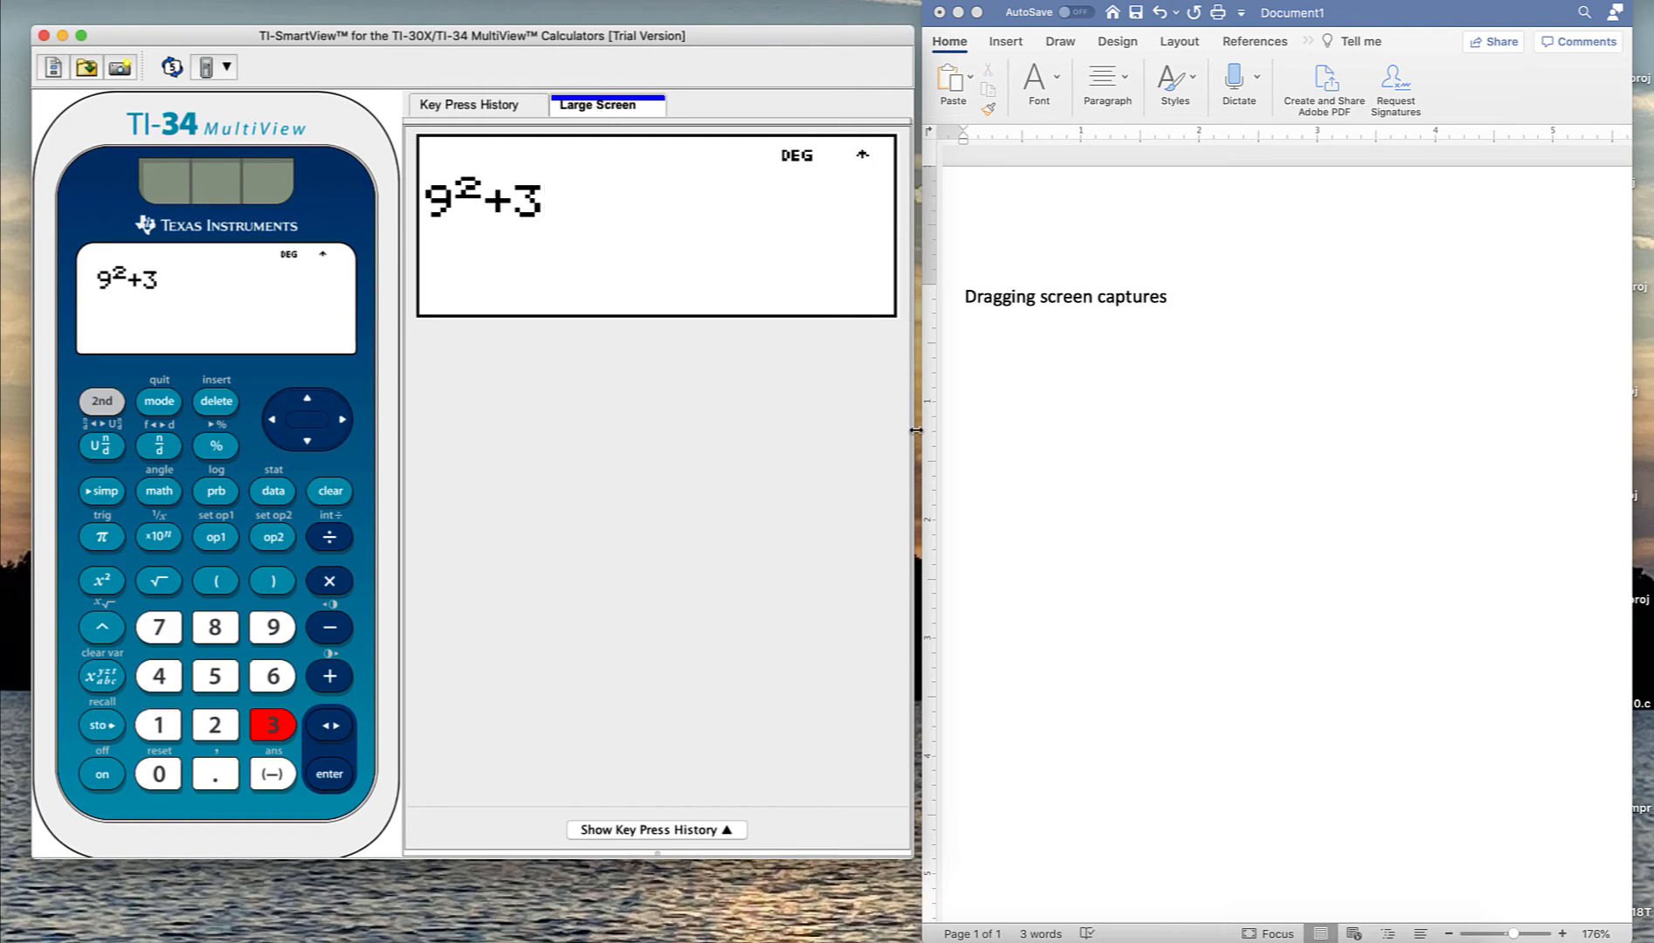
drag(915, 430, 1483, 497)
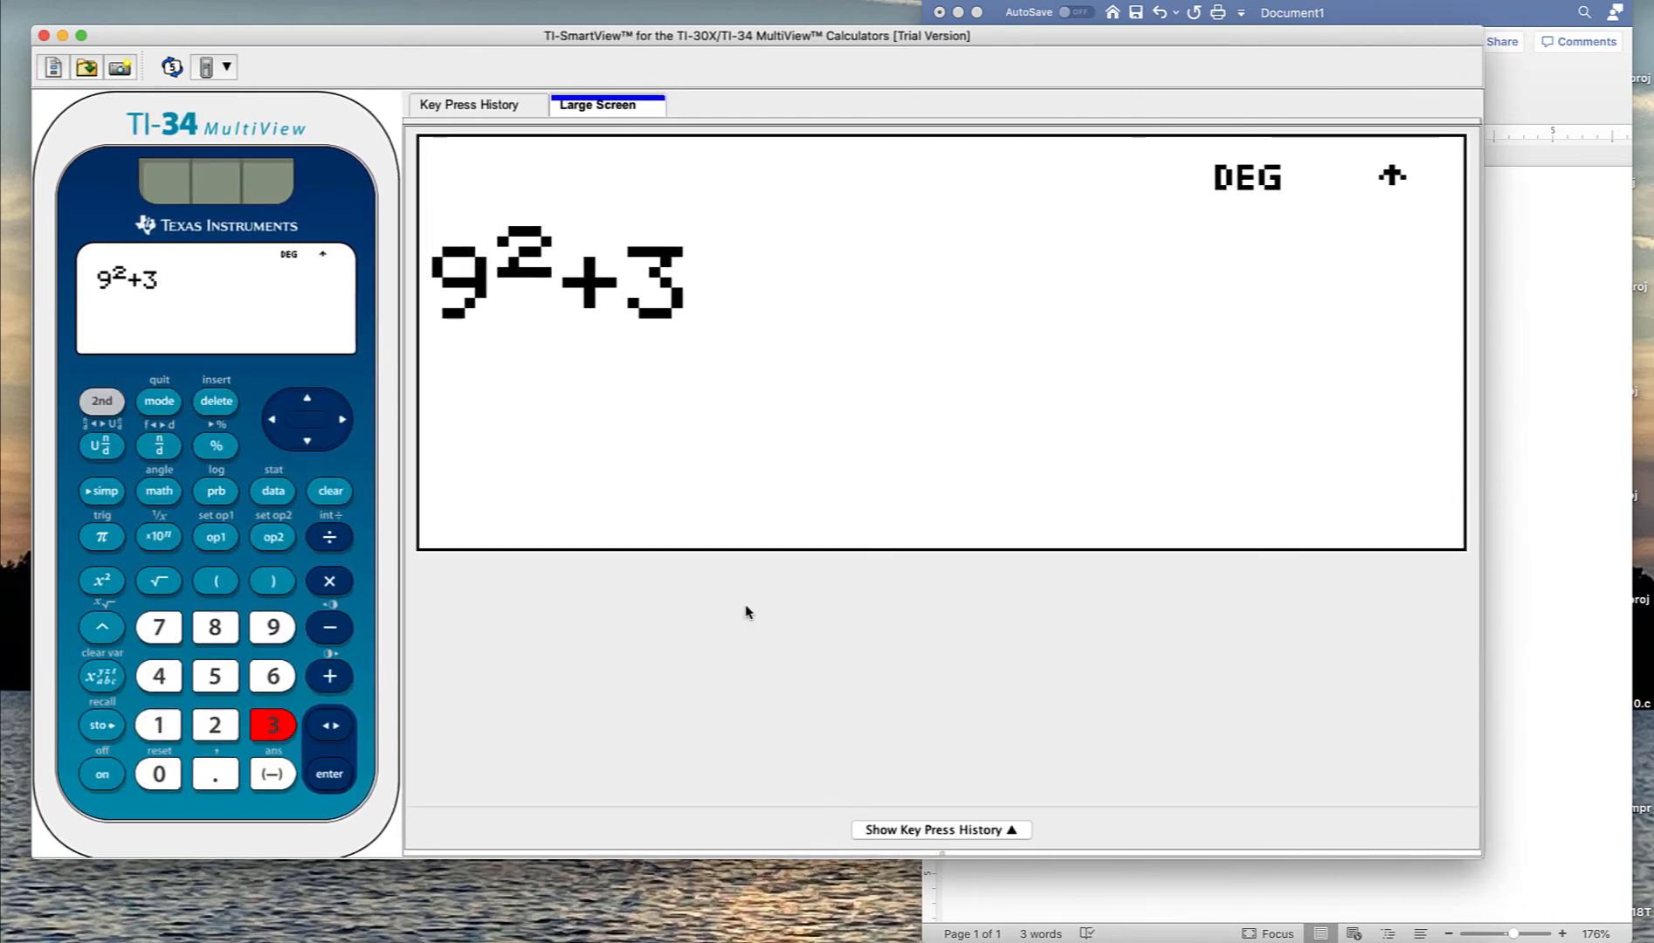
- Evaluate 9²+3, then add 6 to the answer and evaluate again
click(324, 776)
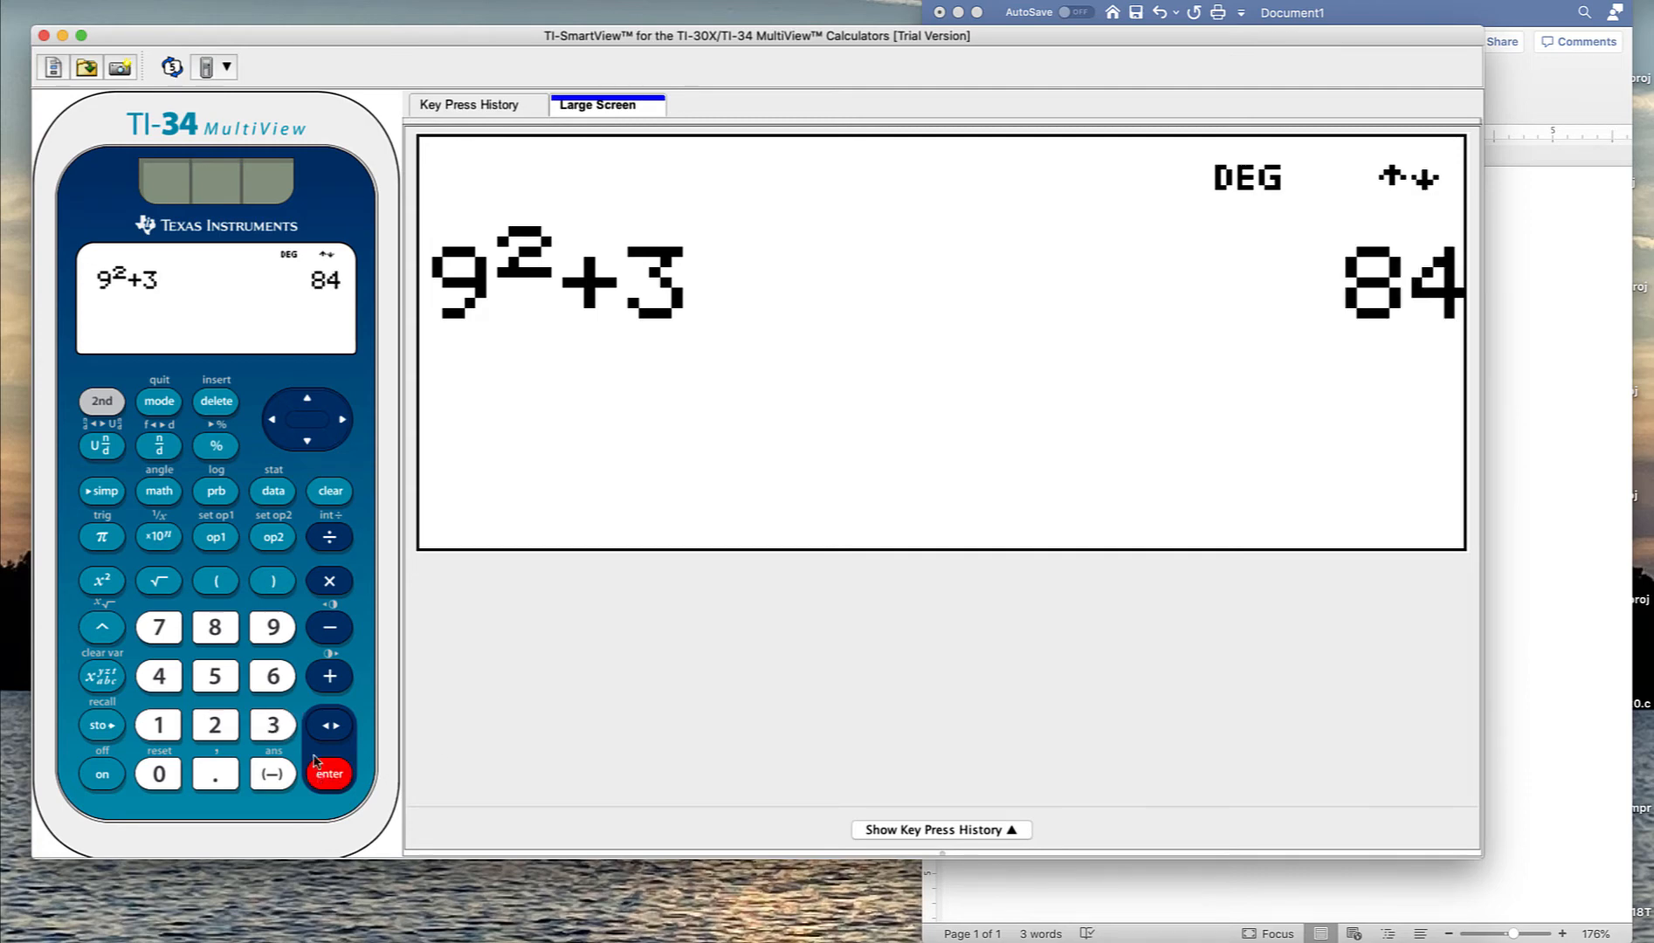
click(315, 678)
click(272, 676)
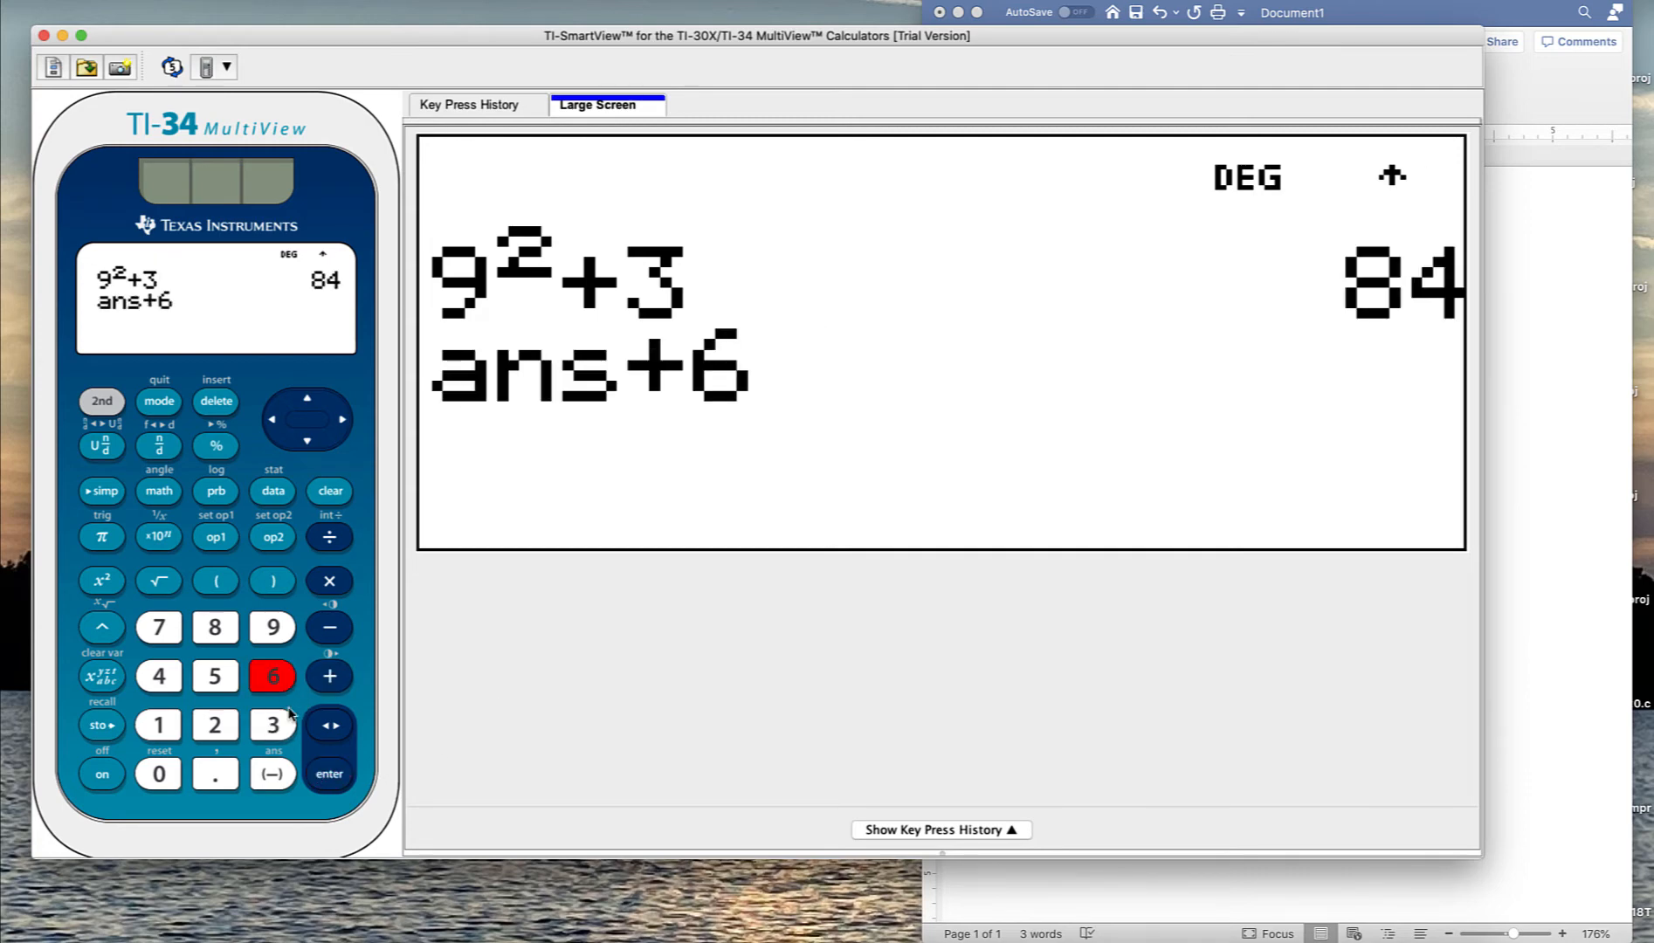
click(329, 778)
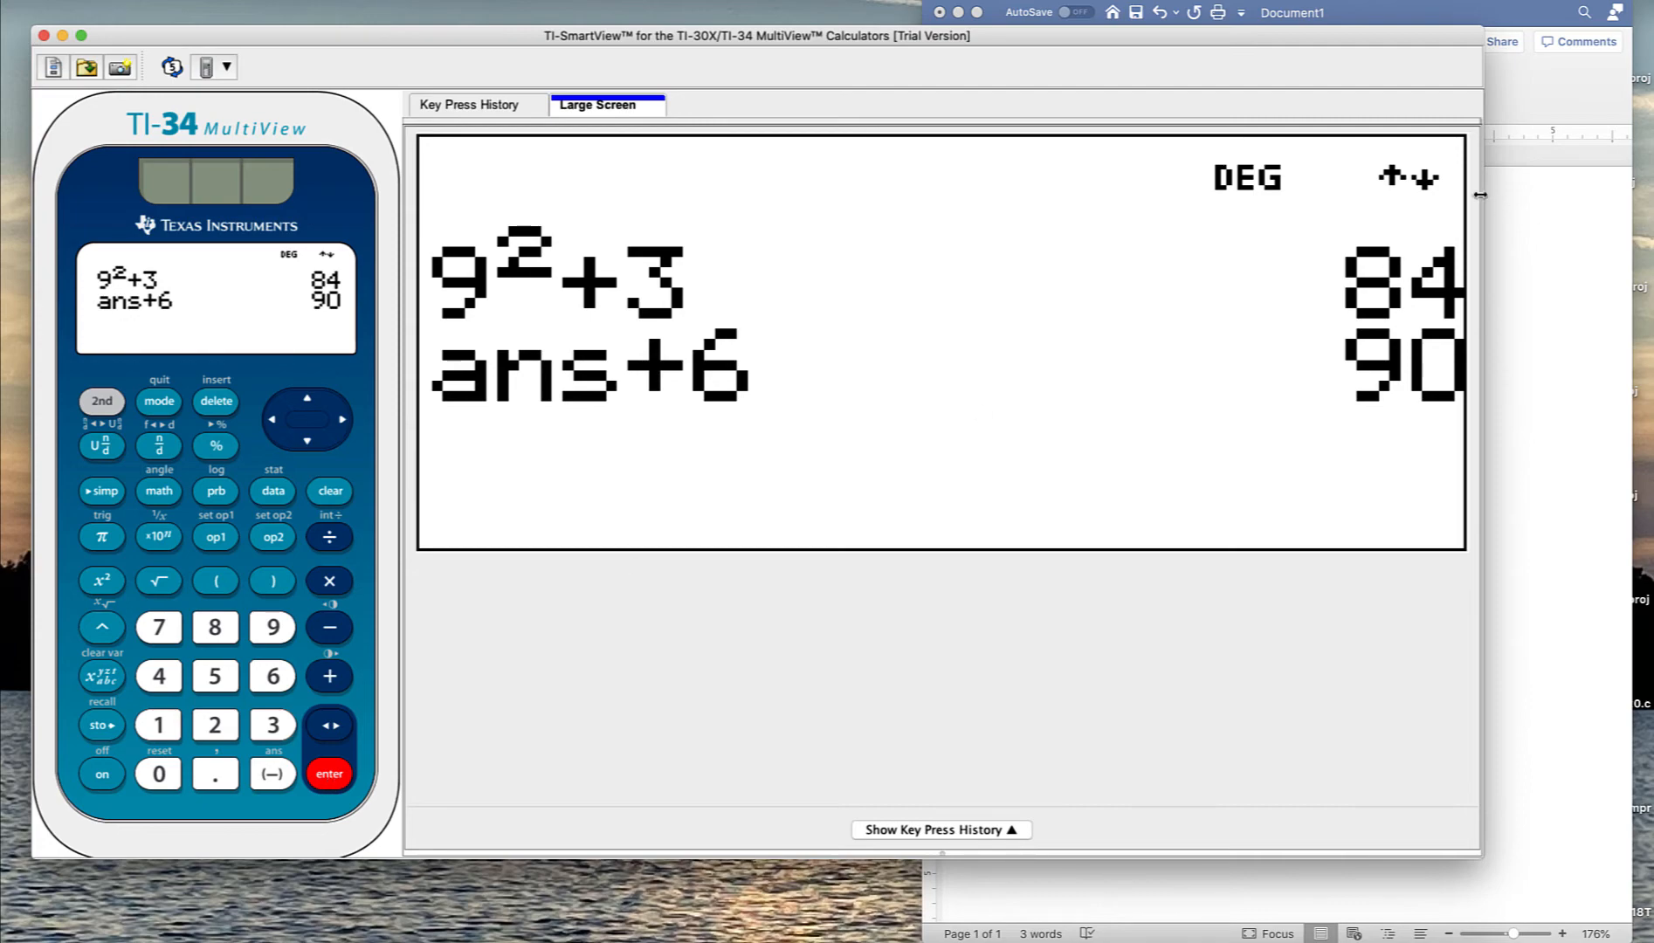
- Narrow the emulator window and hide the key press history panel
drag(1483, 192, 903, 228)
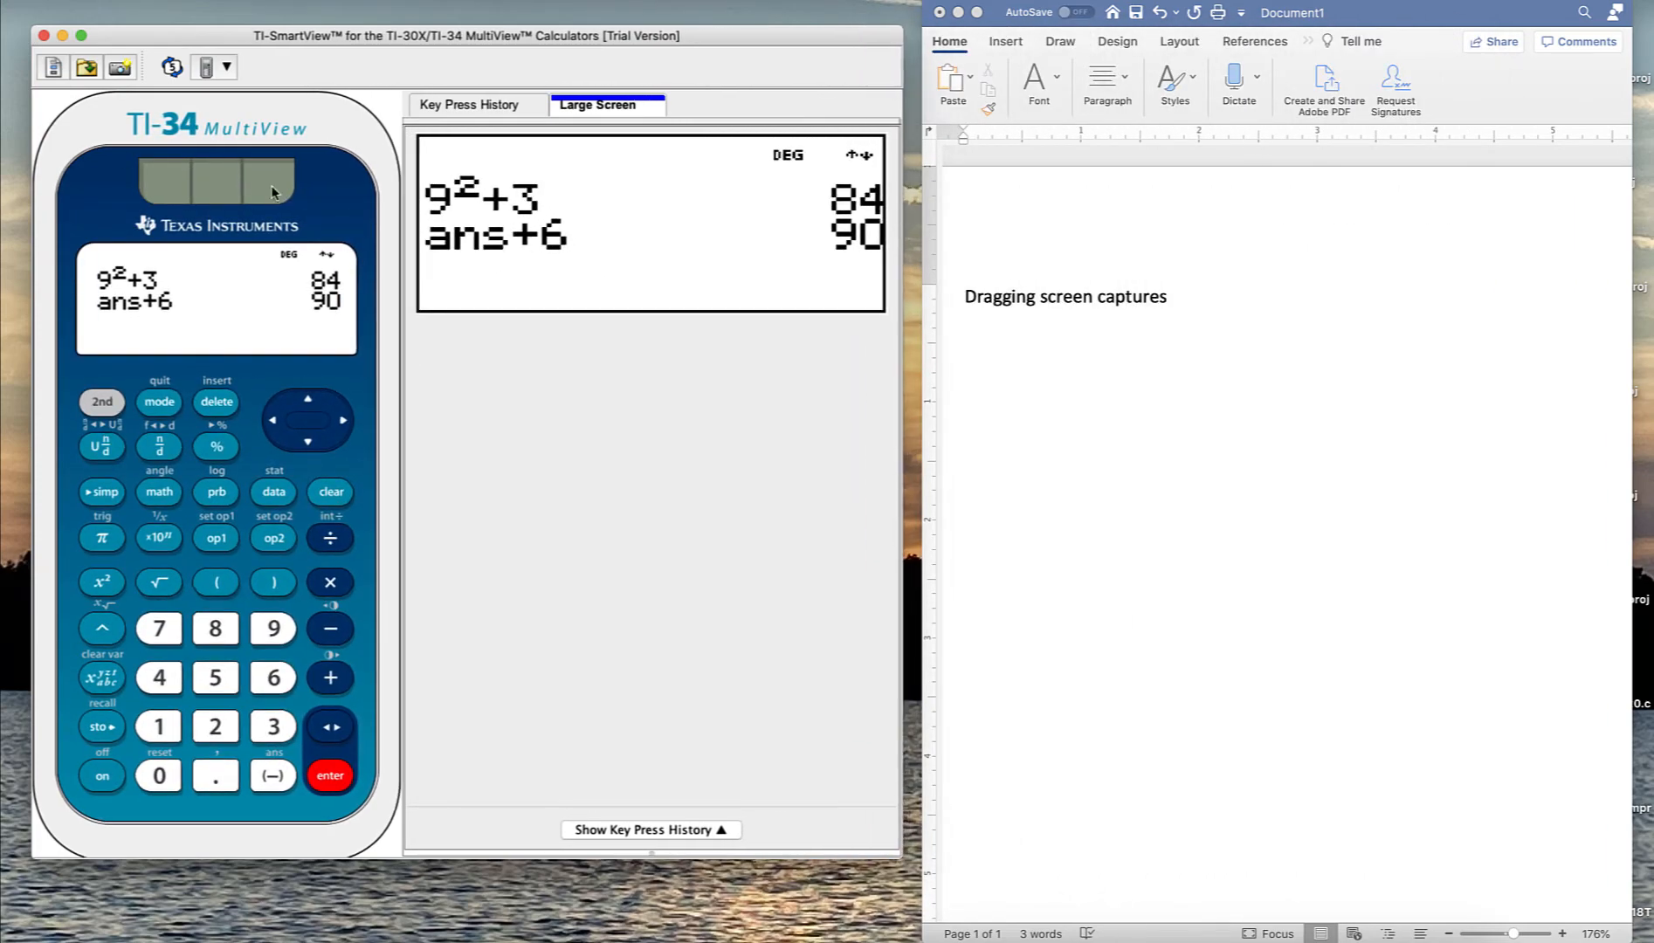
click(172, 69)
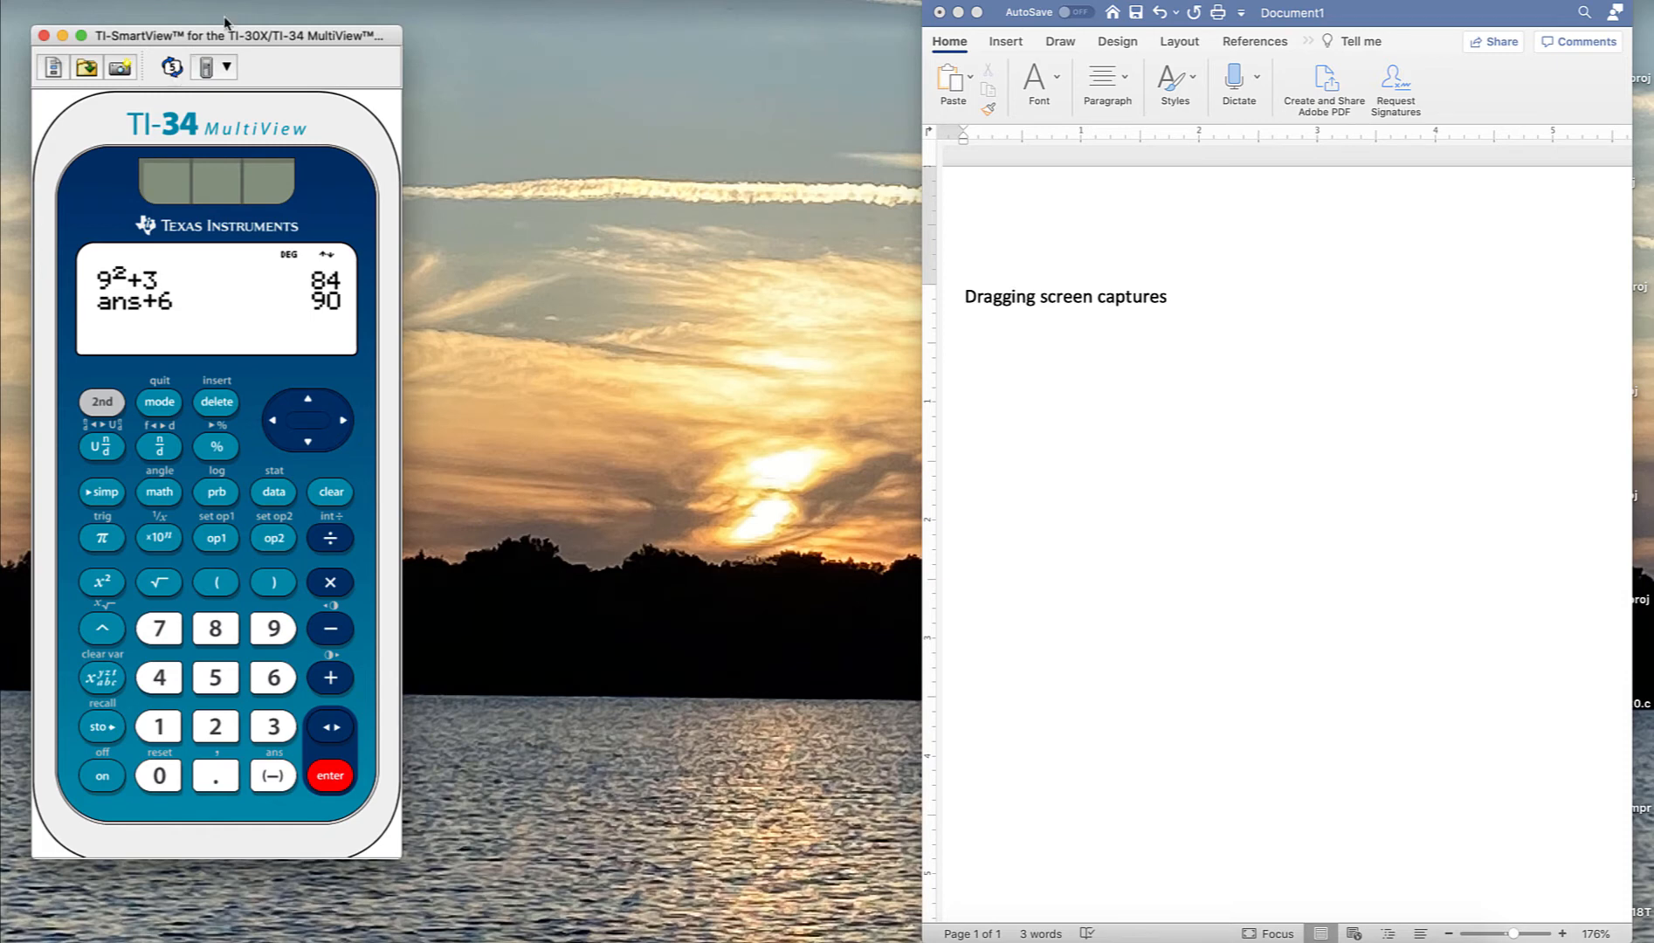
- Switch the calculator model to TI-30X MultiView
click(262, 0)
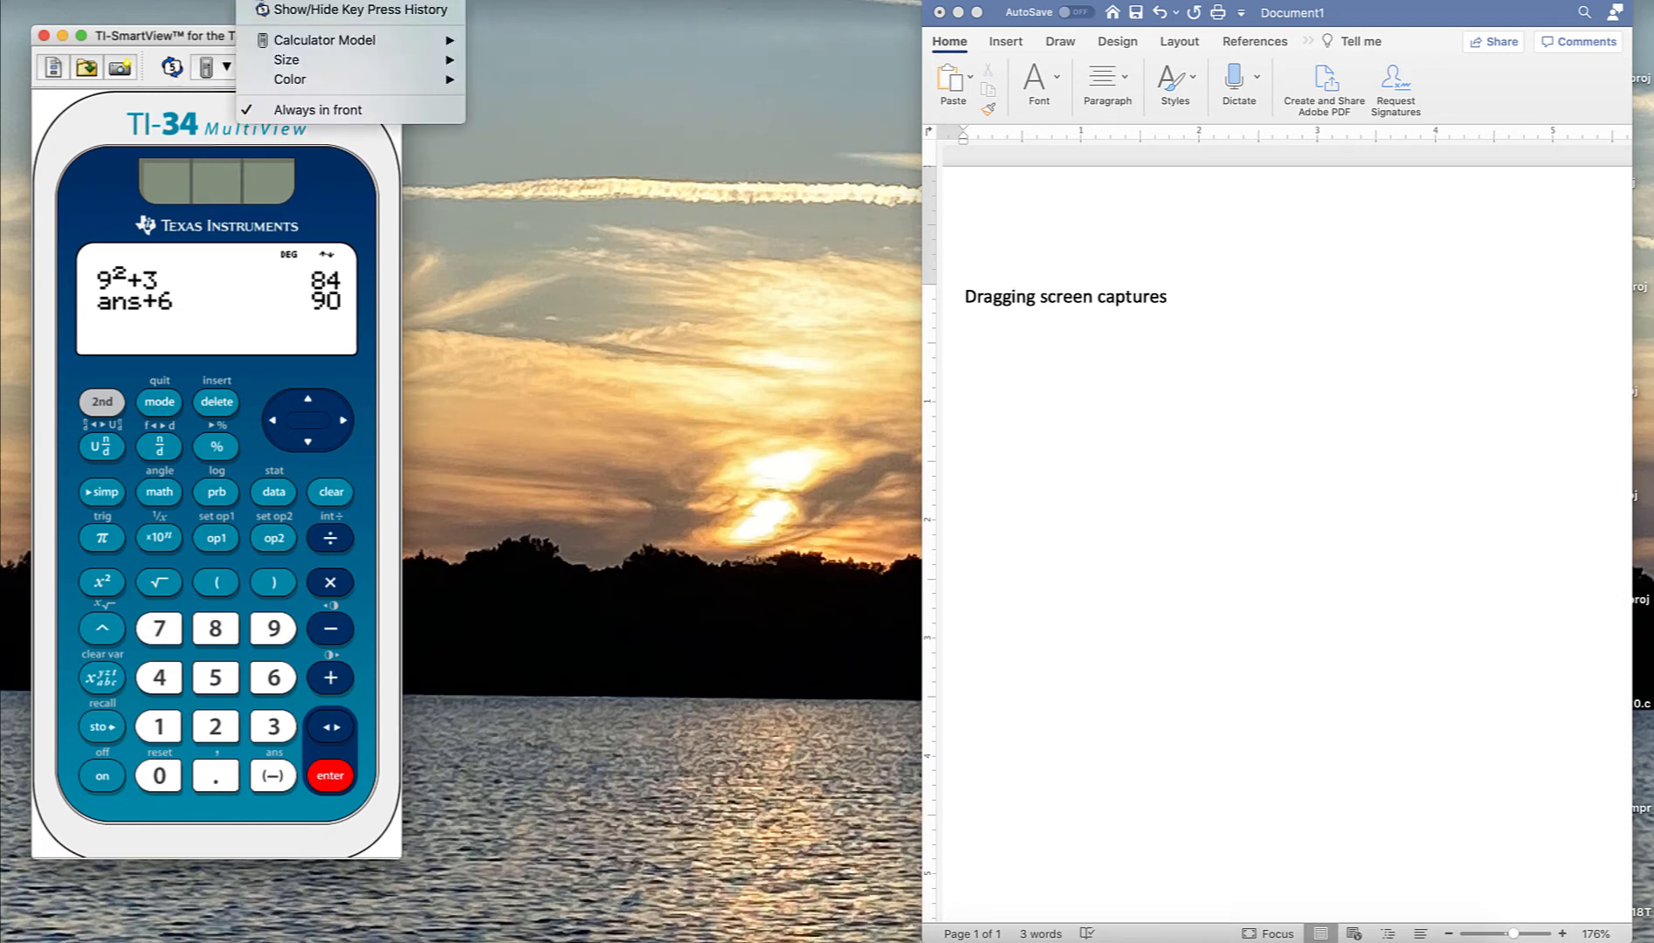
mouse_move(284, 41)
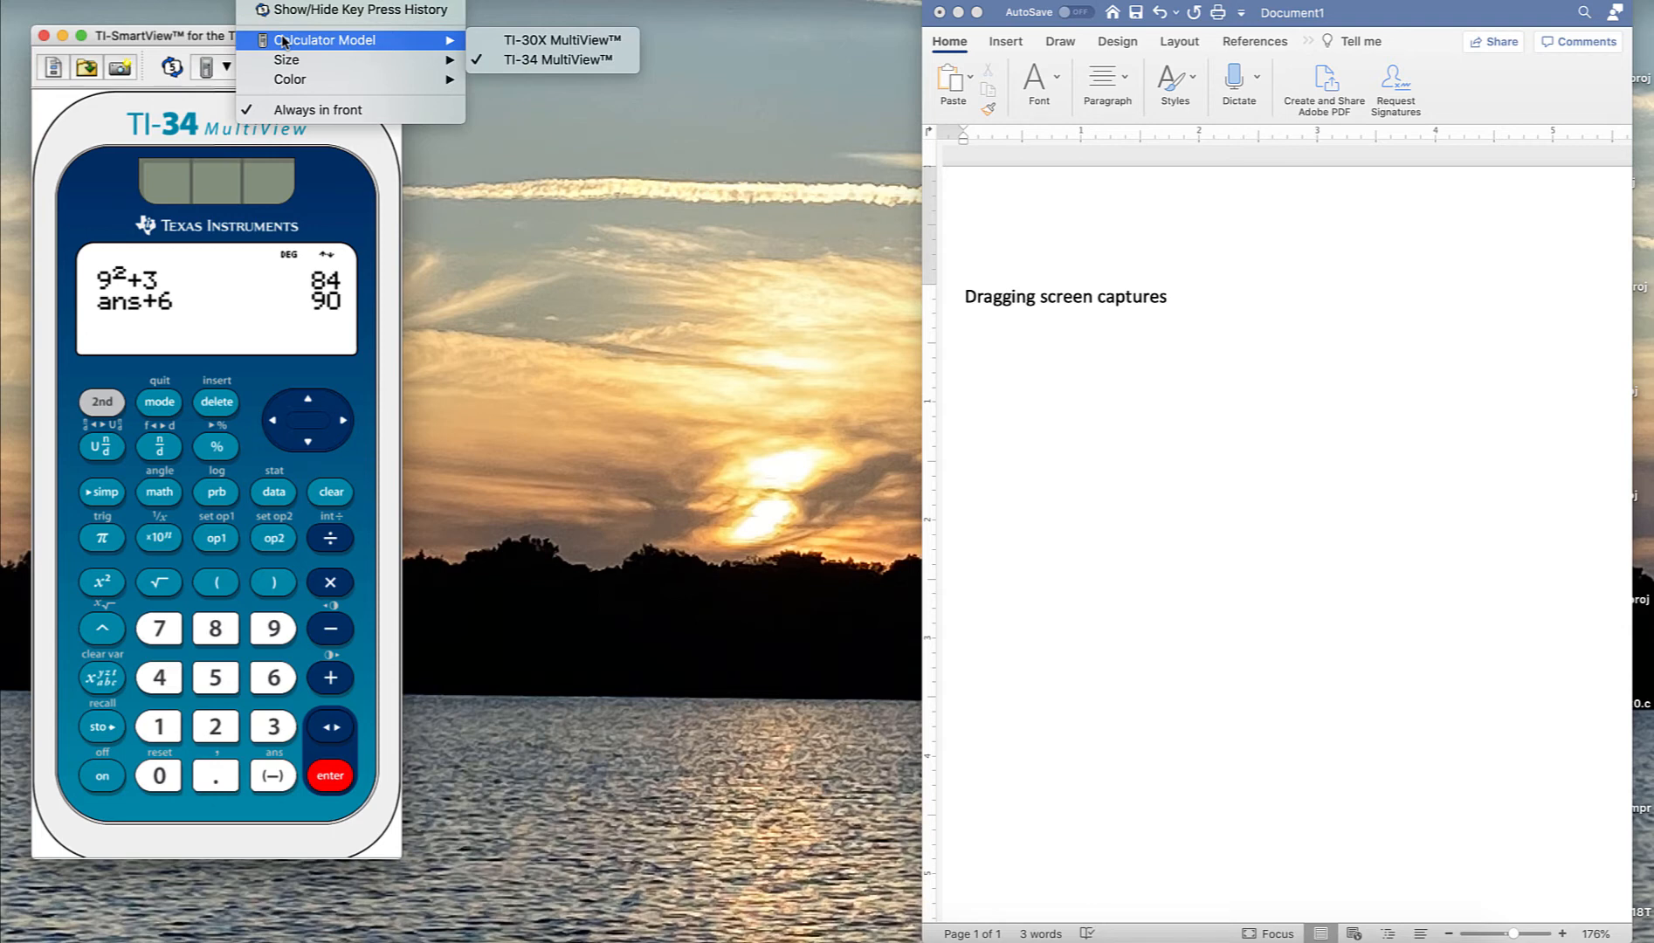
click(537, 40)
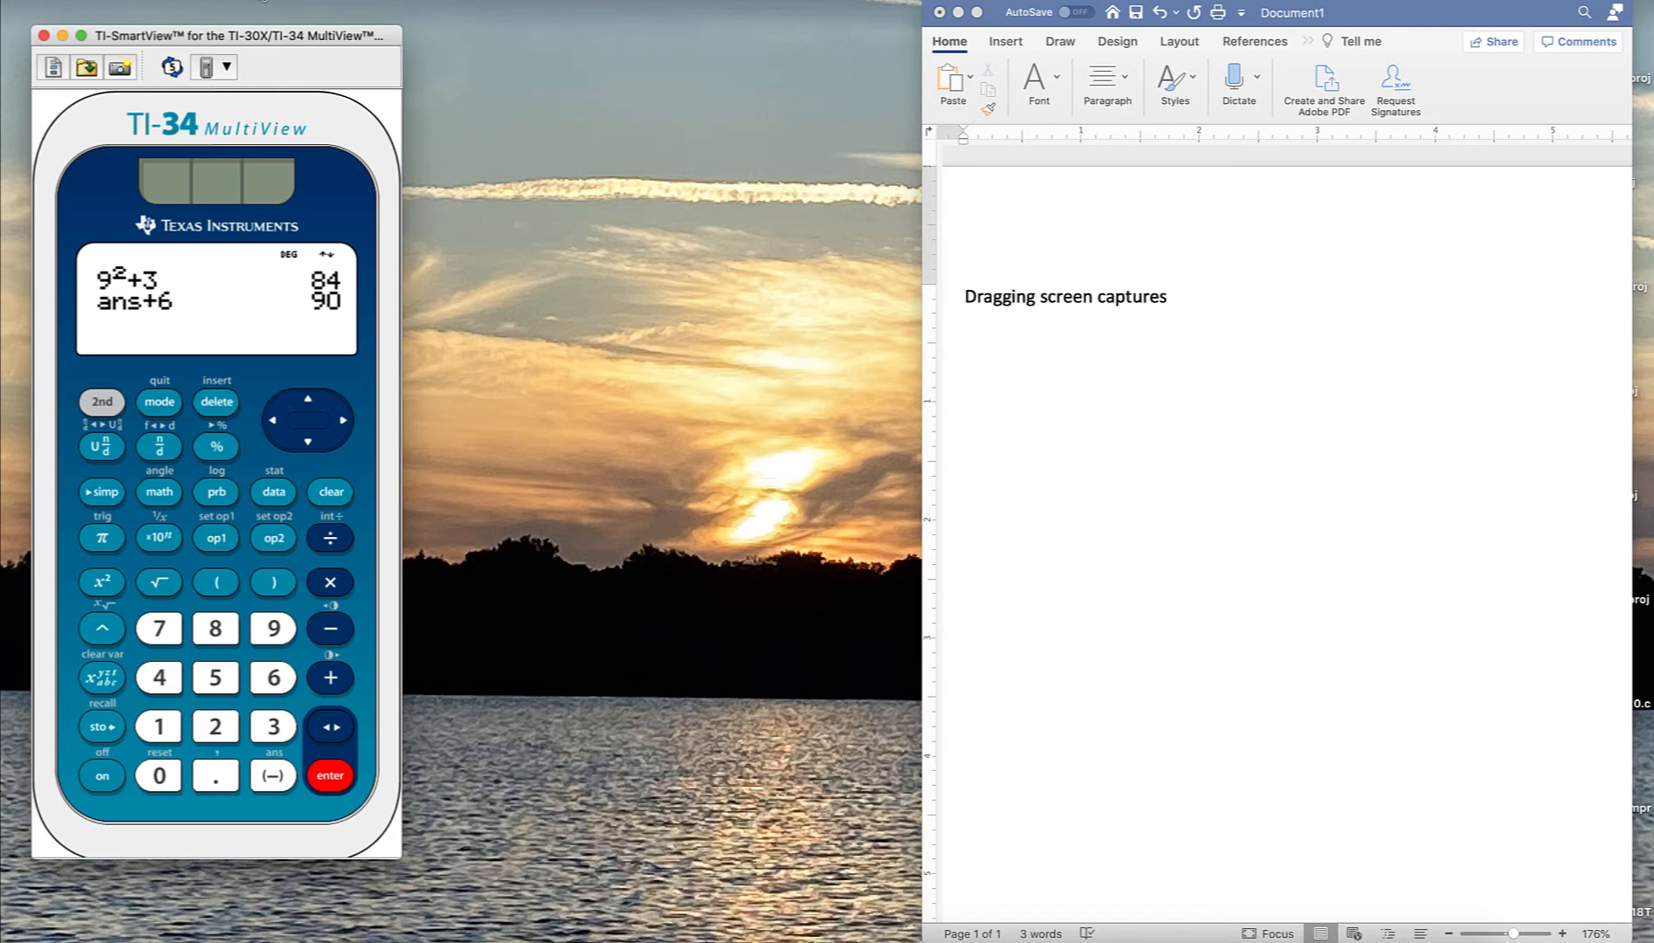
click(275, 58)
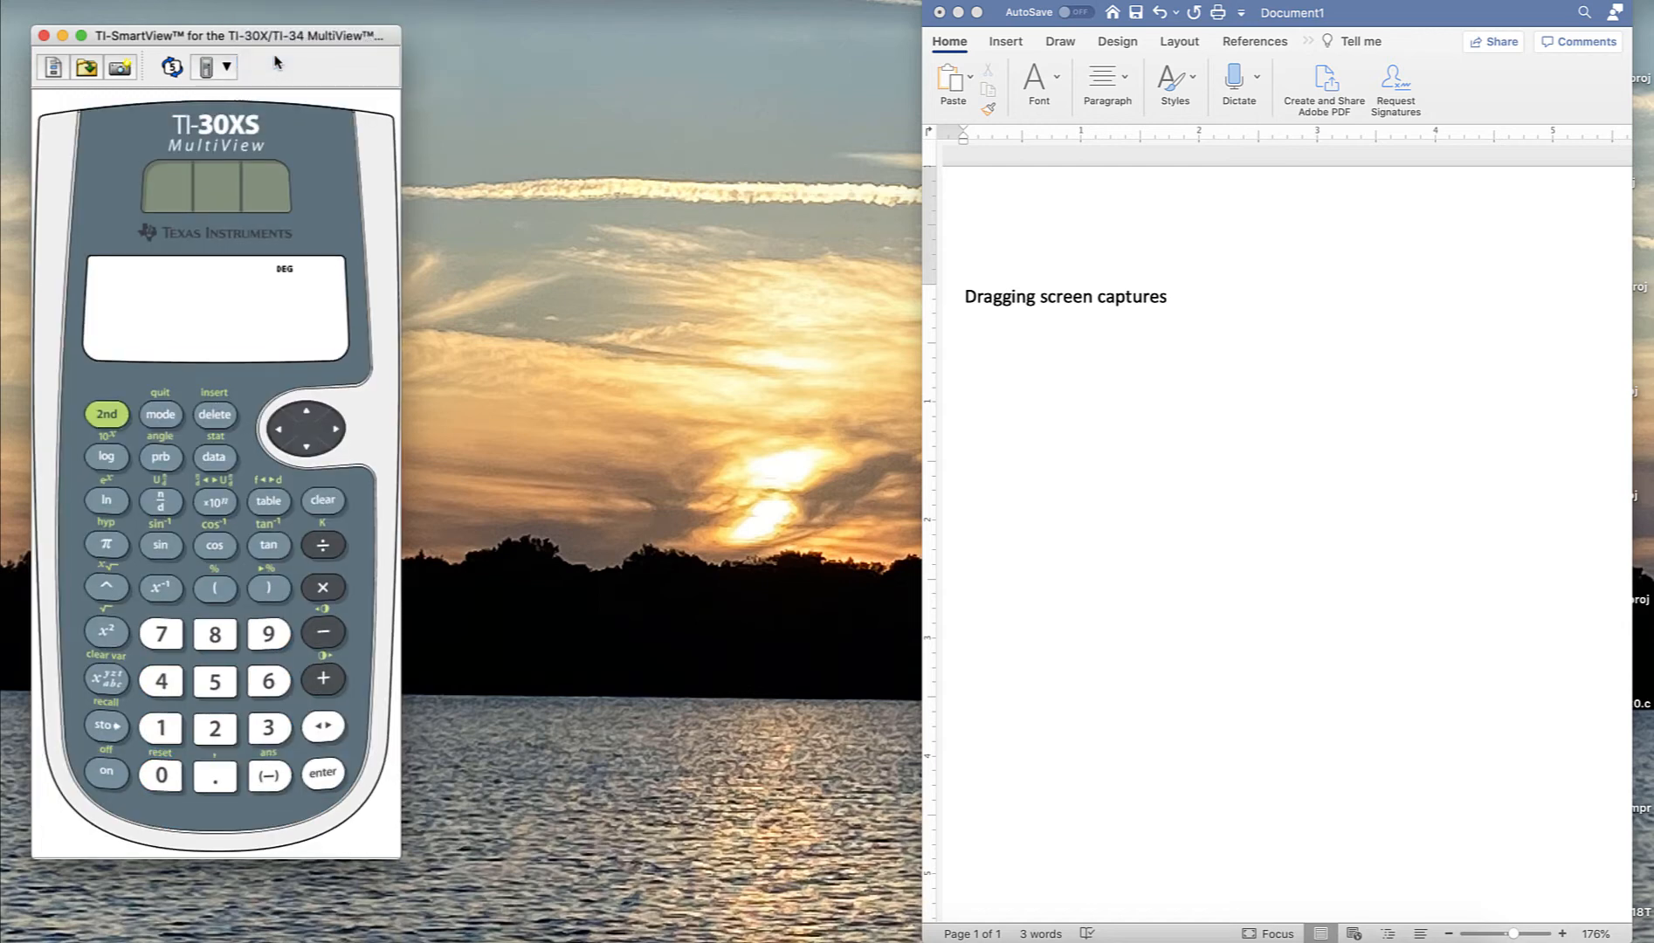
- Switch the calculator model back to TI-34 MultiView
click(275, 61)
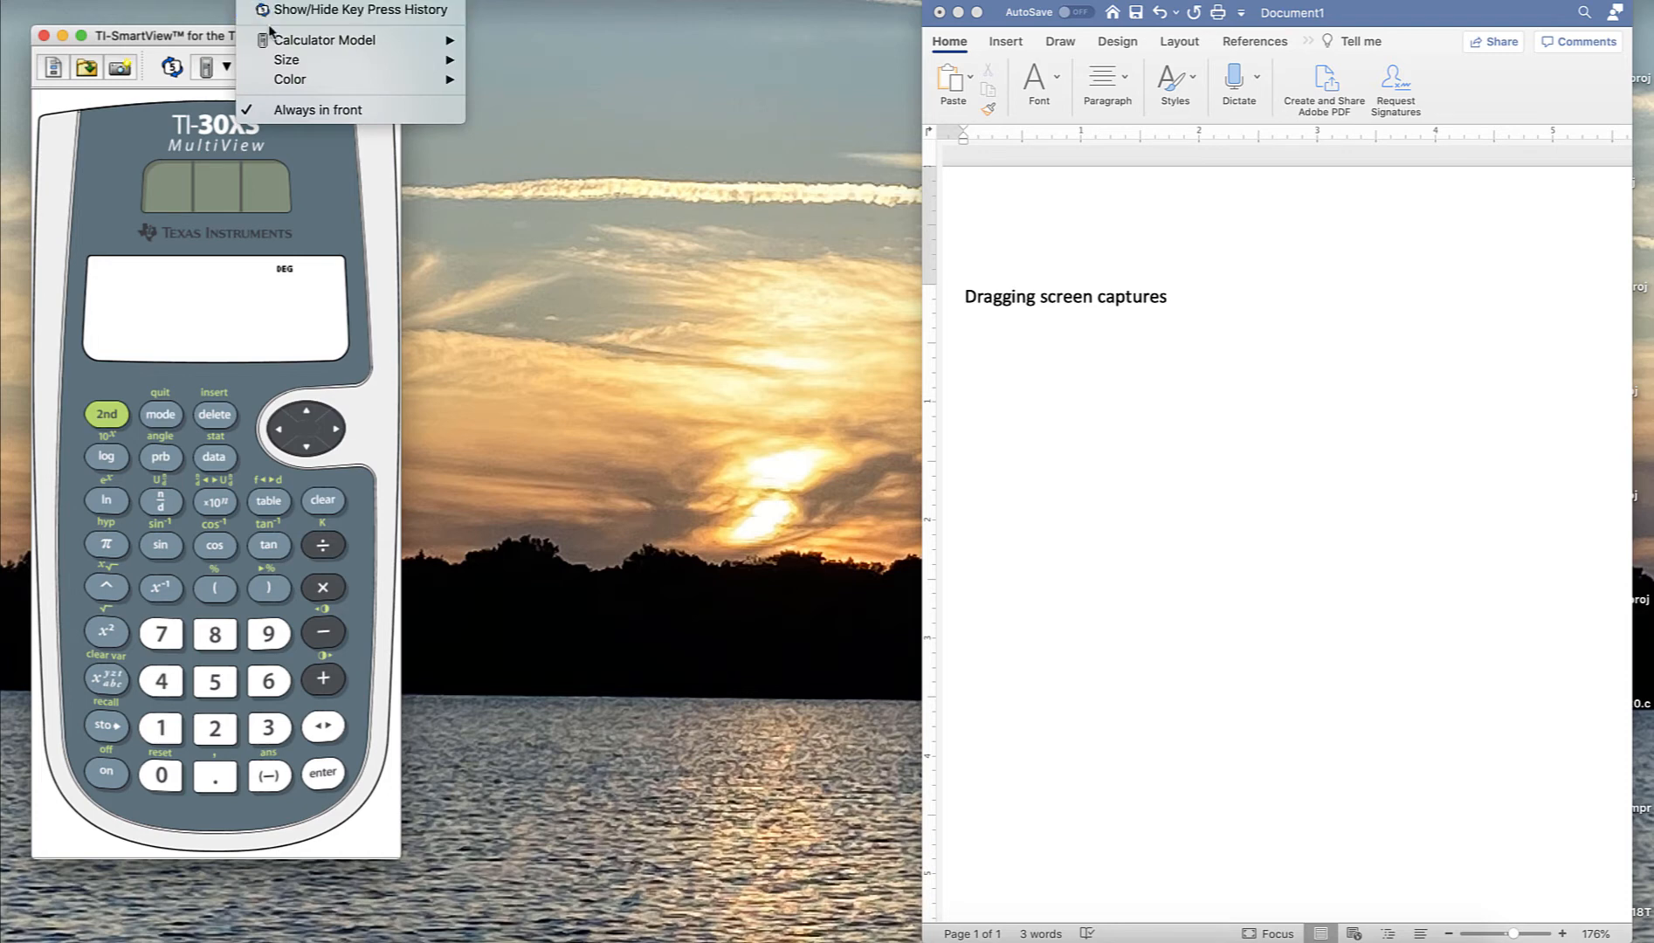
mouse_move(276, 40)
click(509, 60)
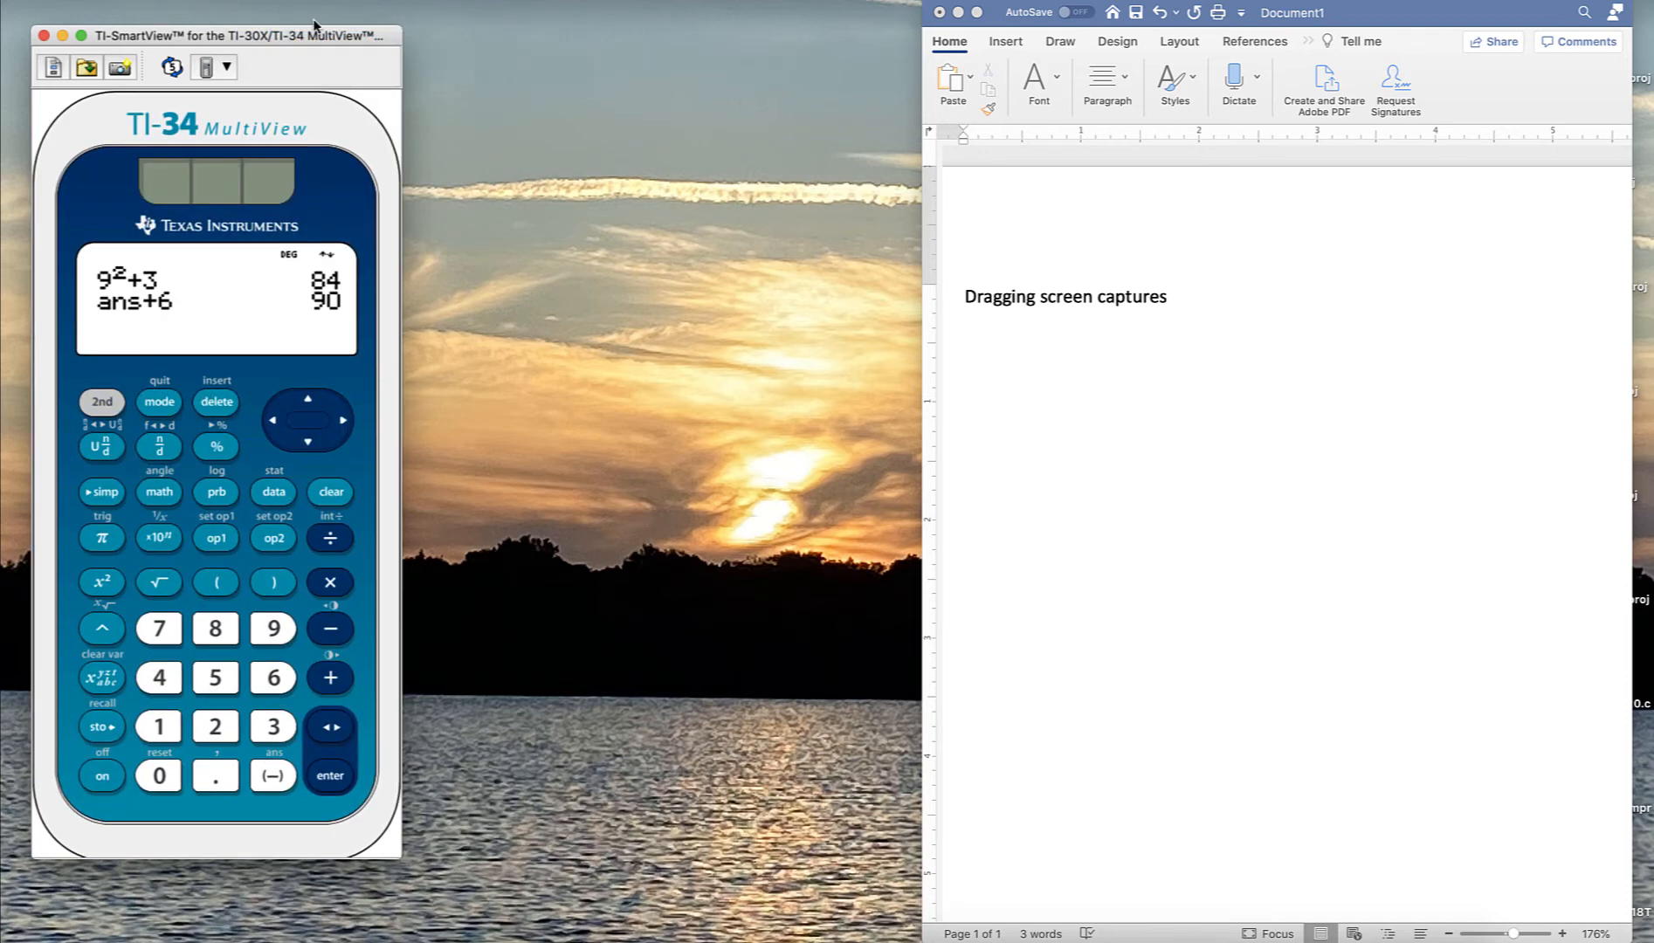
- Set the emulator size to Small Emulator and resize the window by dragging its corner
click(227, 67)
mouse_move(292, 61)
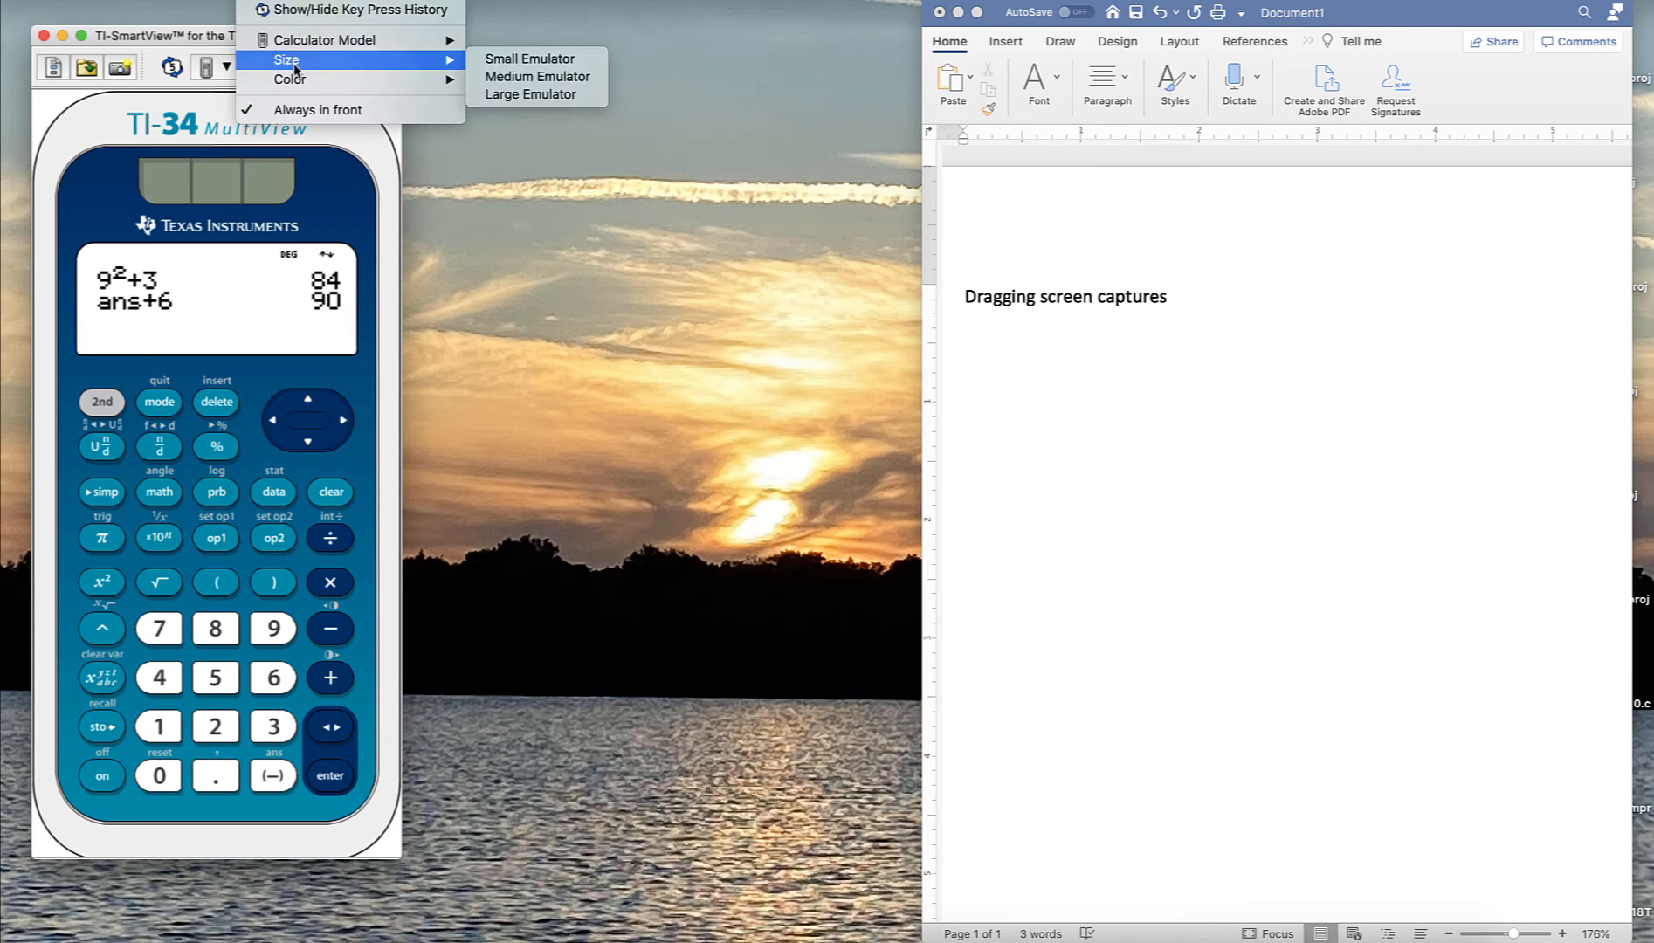
click(500, 62)
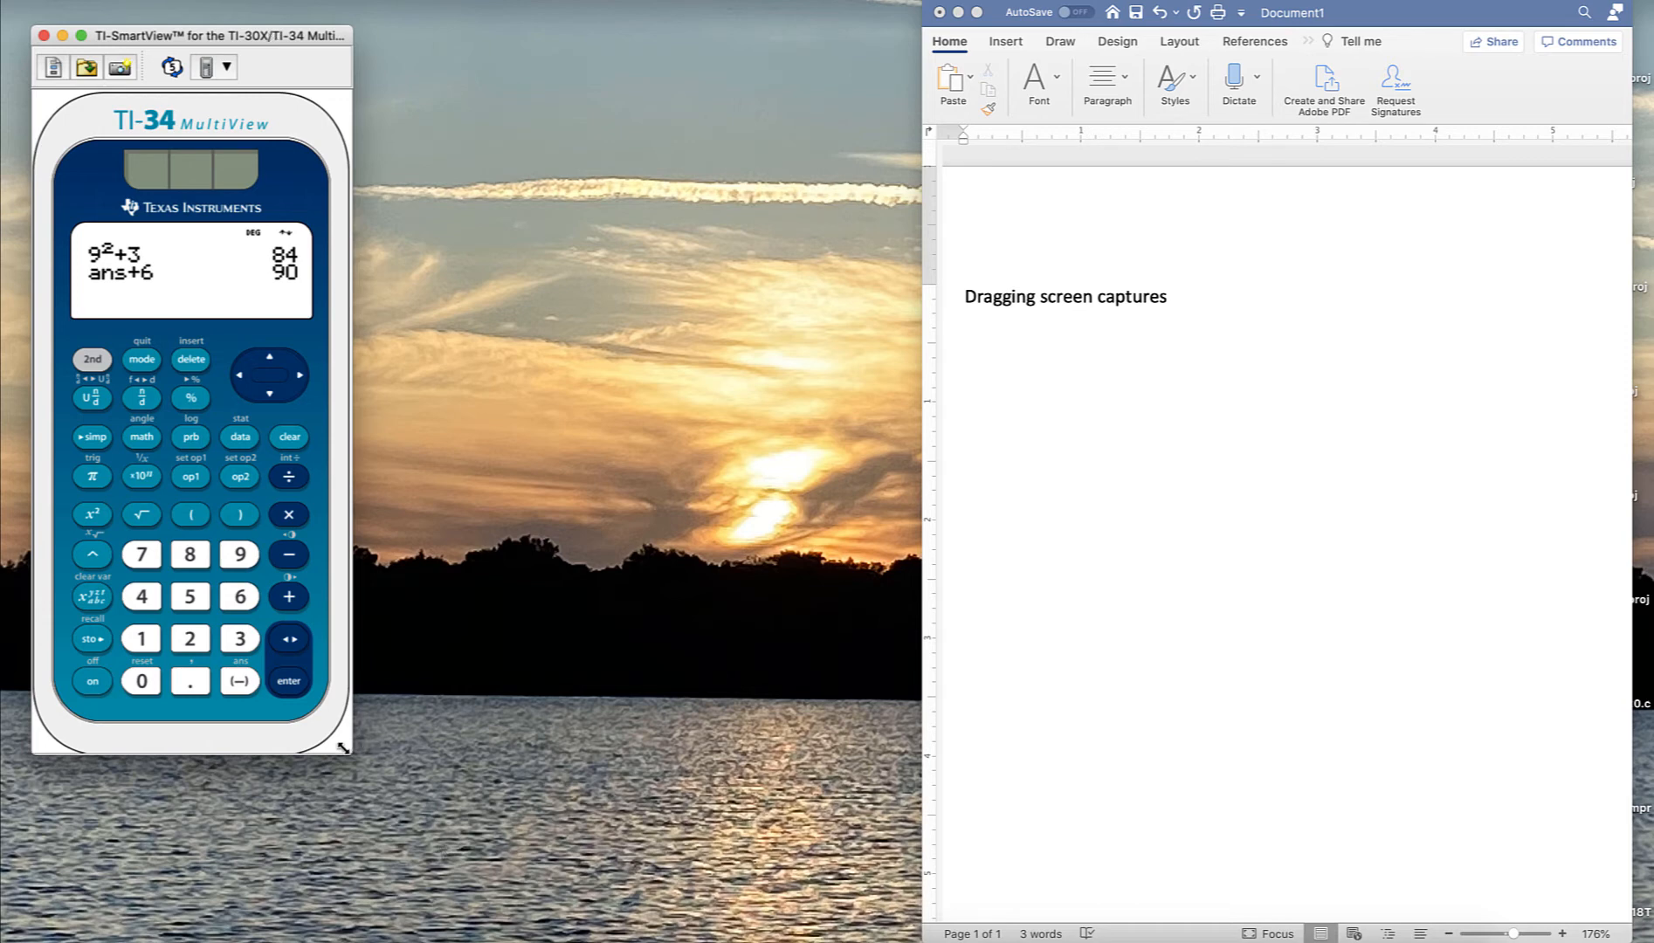
drag(352, 750, 368, 656)
drag(425, 706, 404, 858)
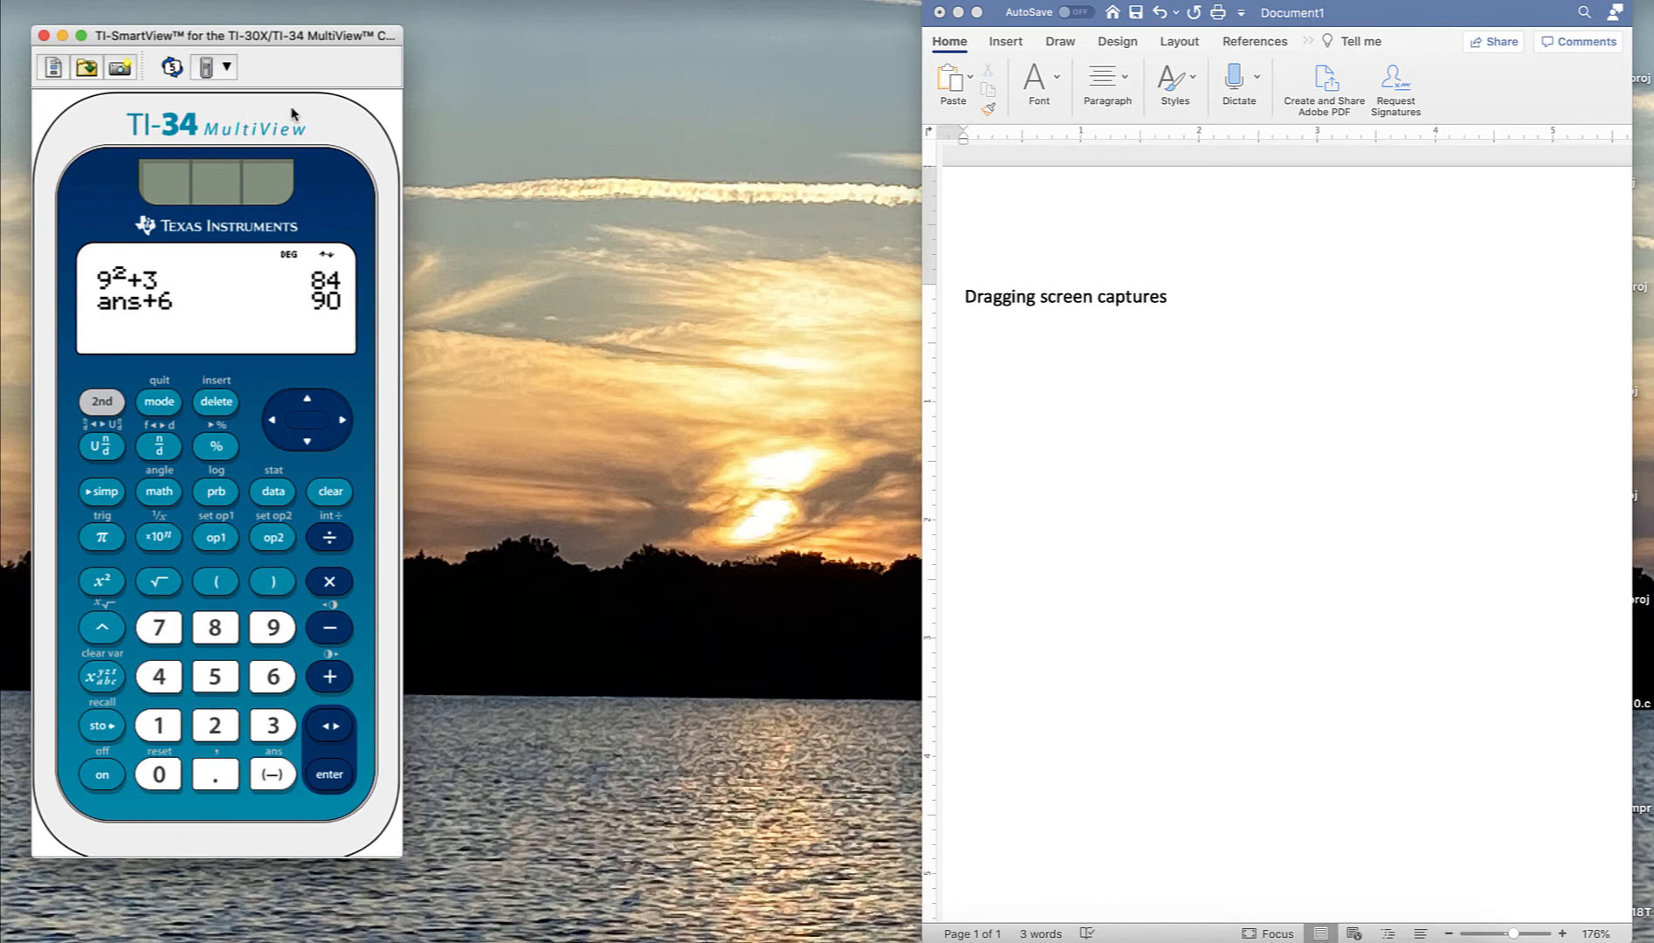
- Set the emulator size to Medium Emulator
click(227, 66)
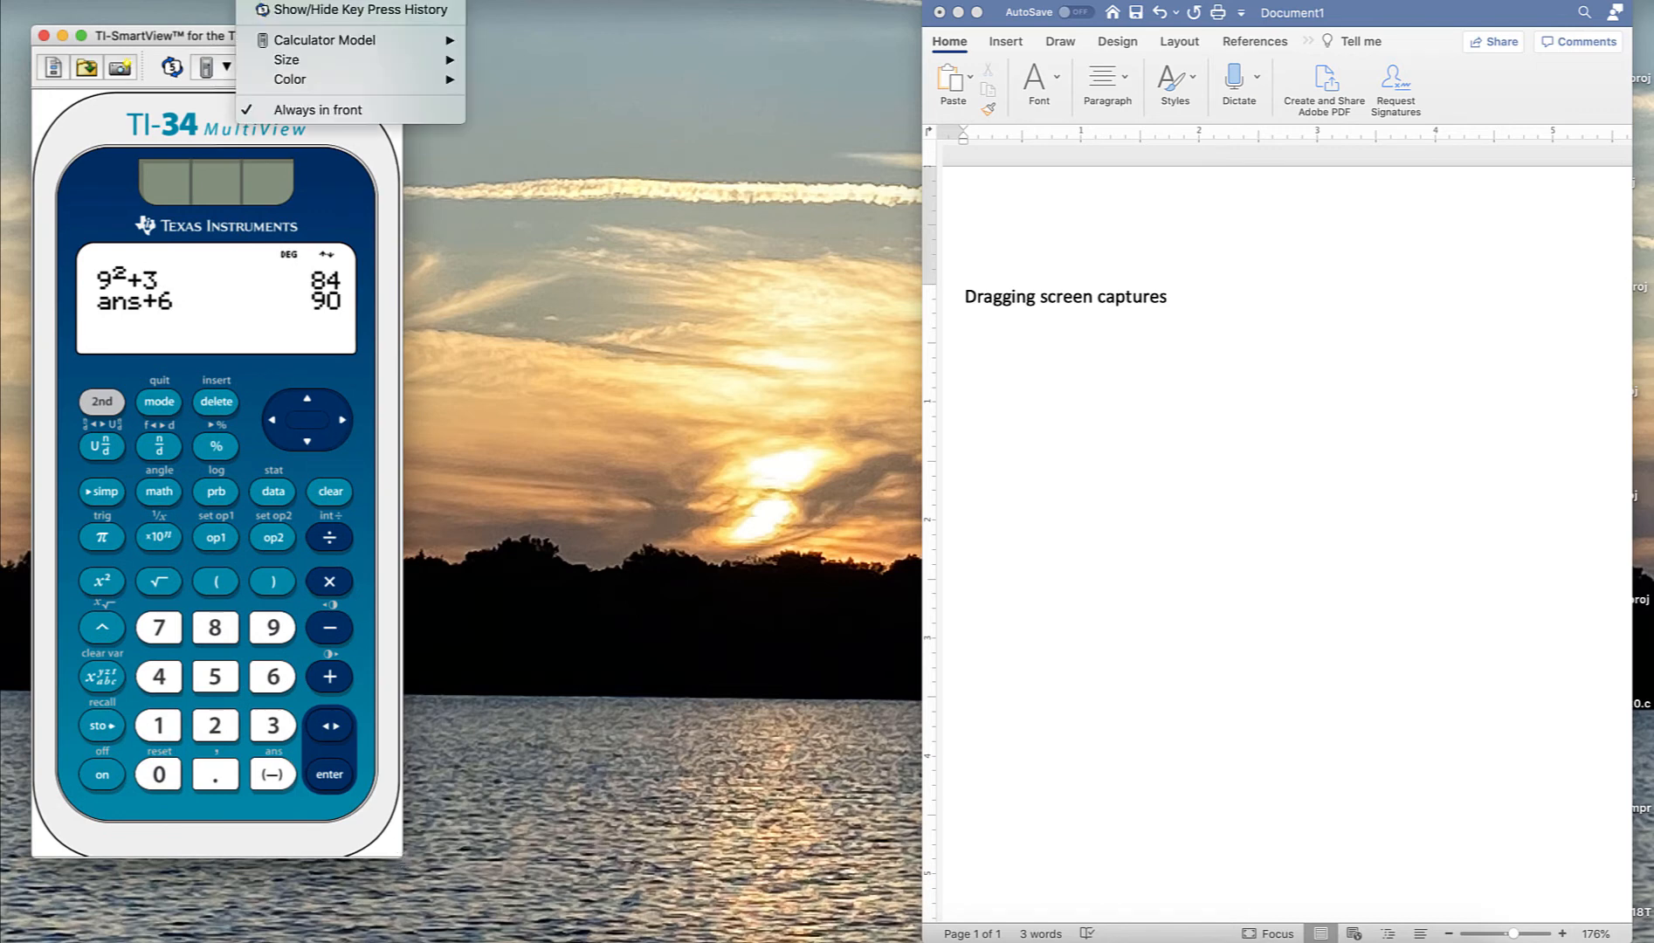
mouse_move(303, 60)
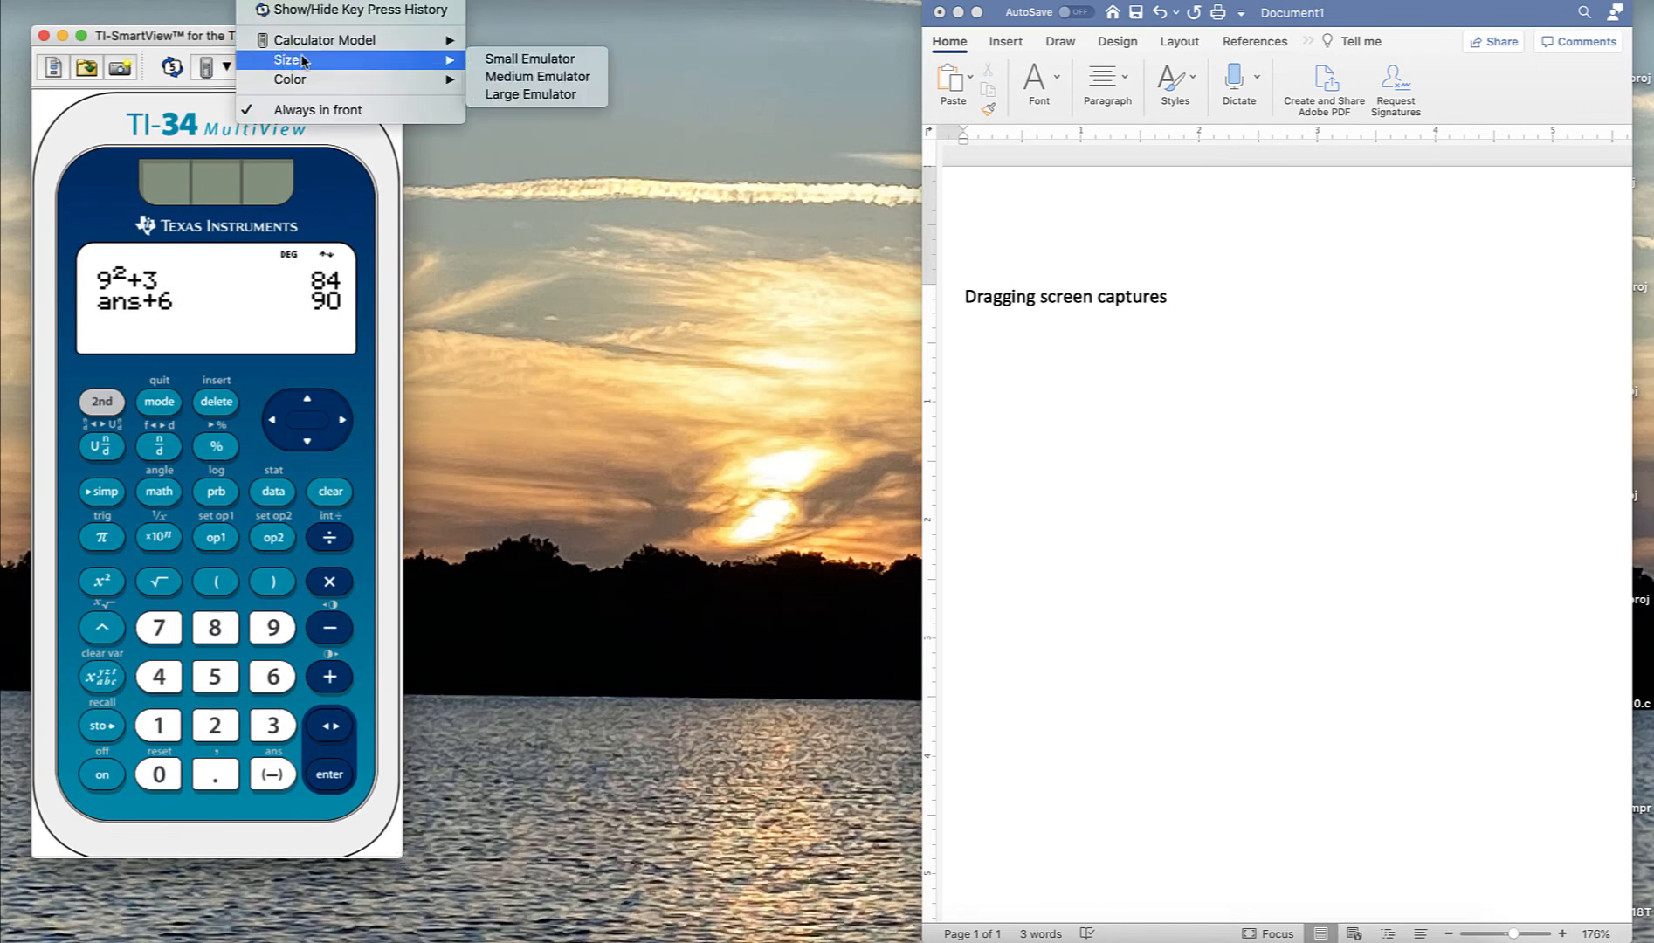
click(515, 76)
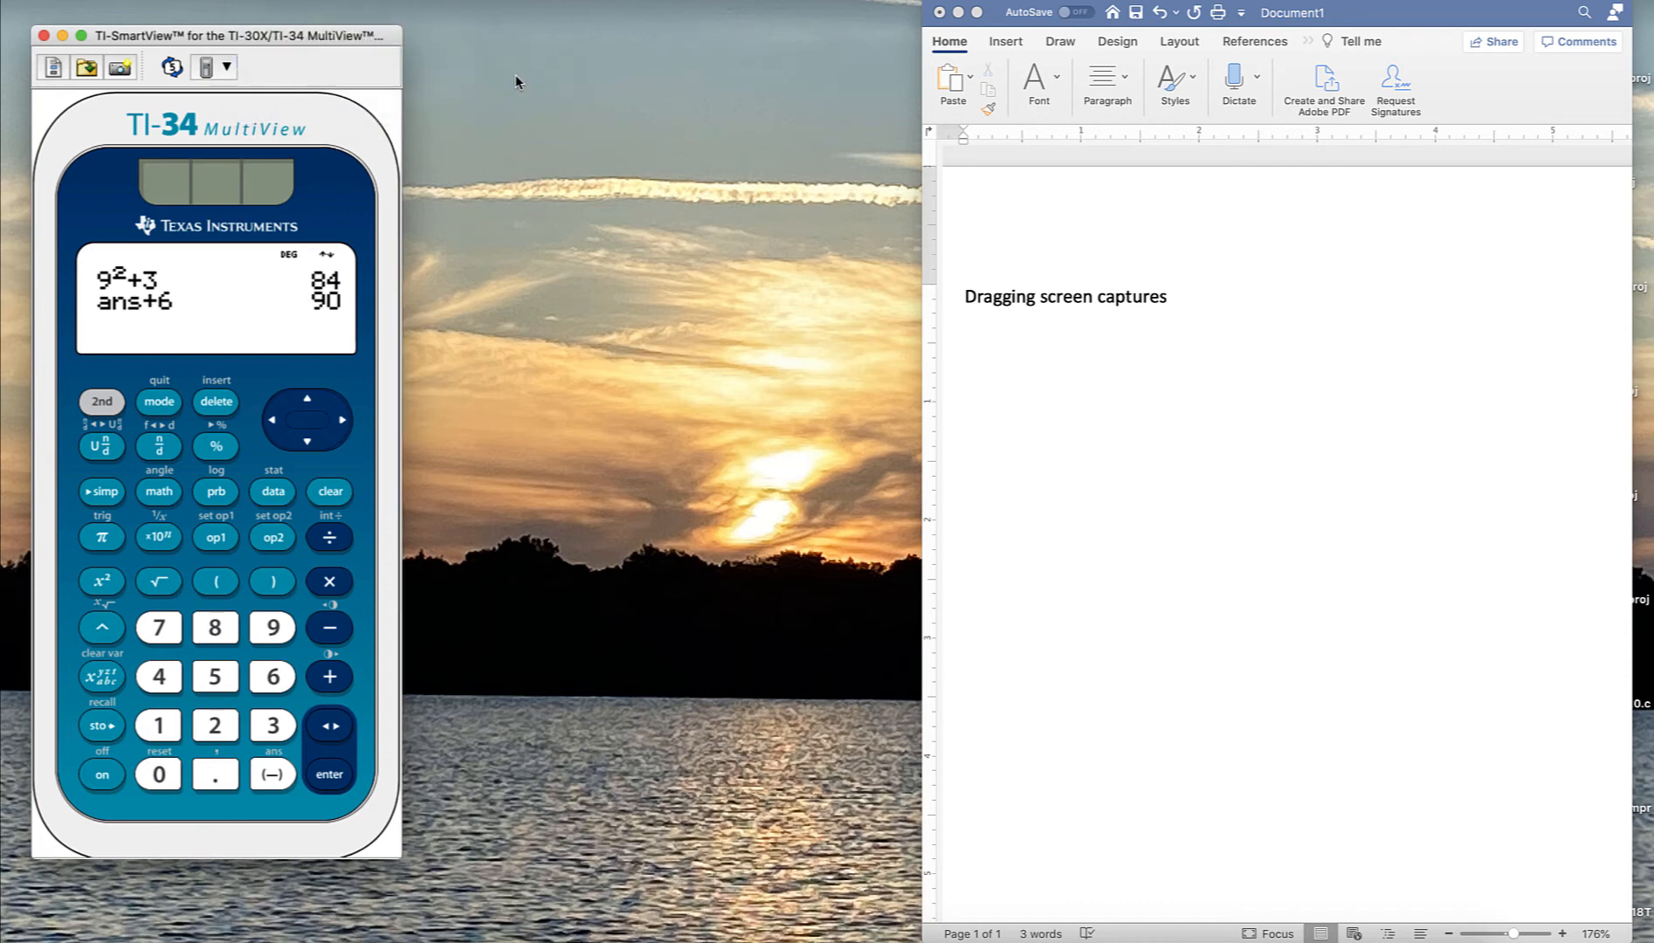
- Change the emulator color scheme to Contrast
click(267, 1)
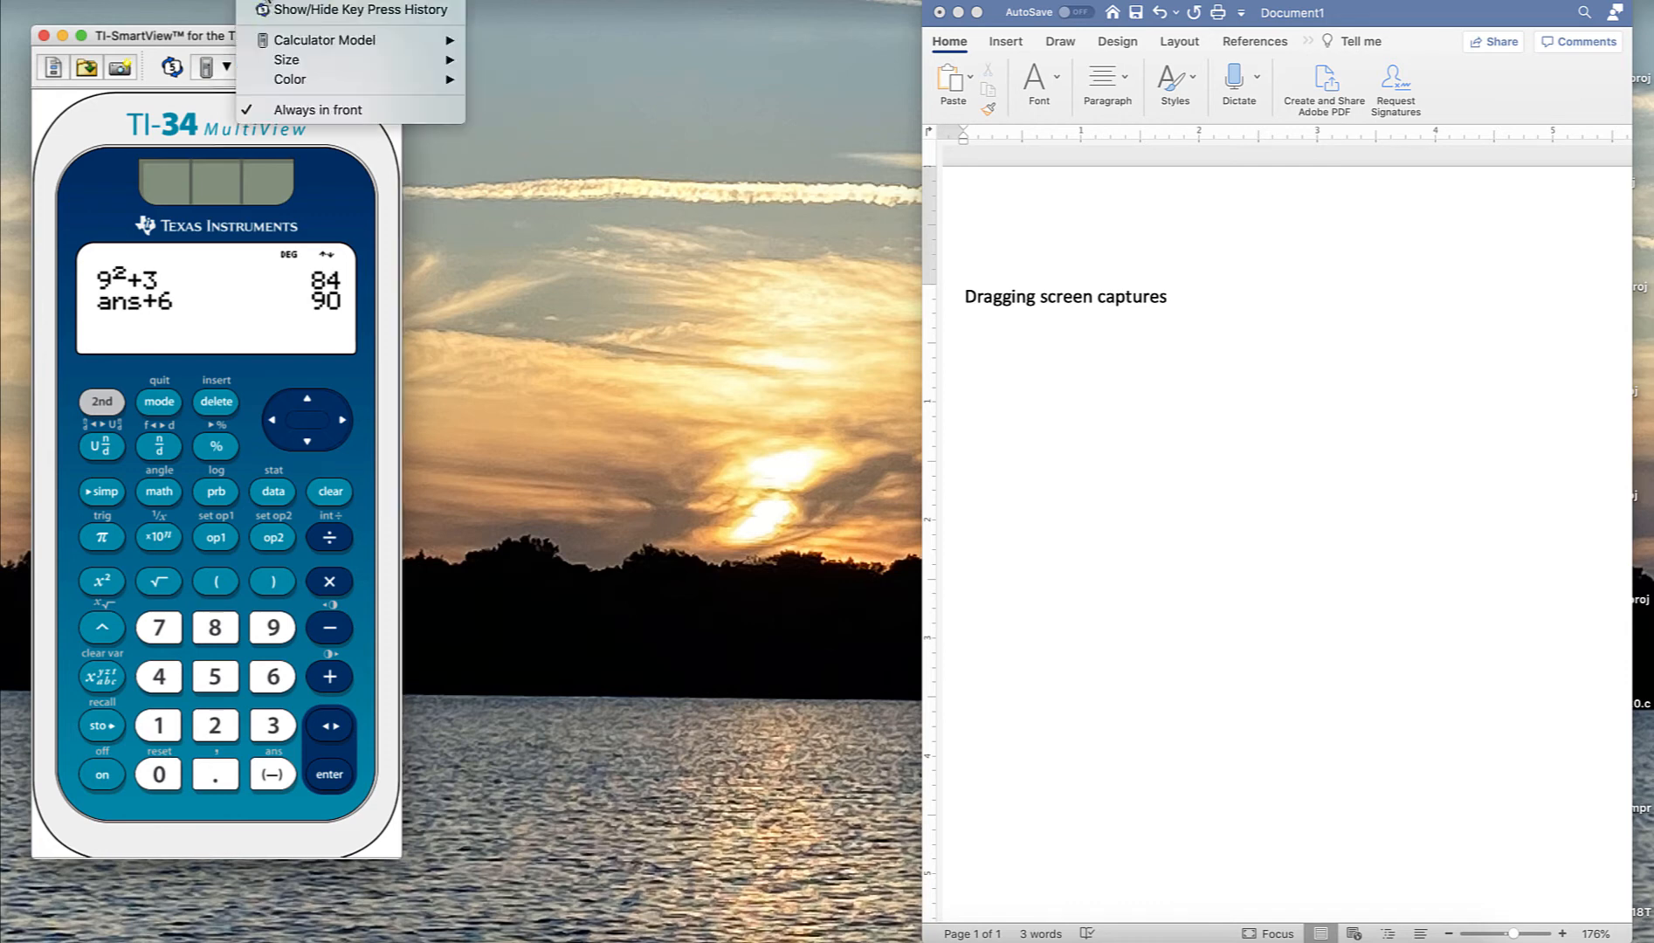
mouse_move(295, 83)
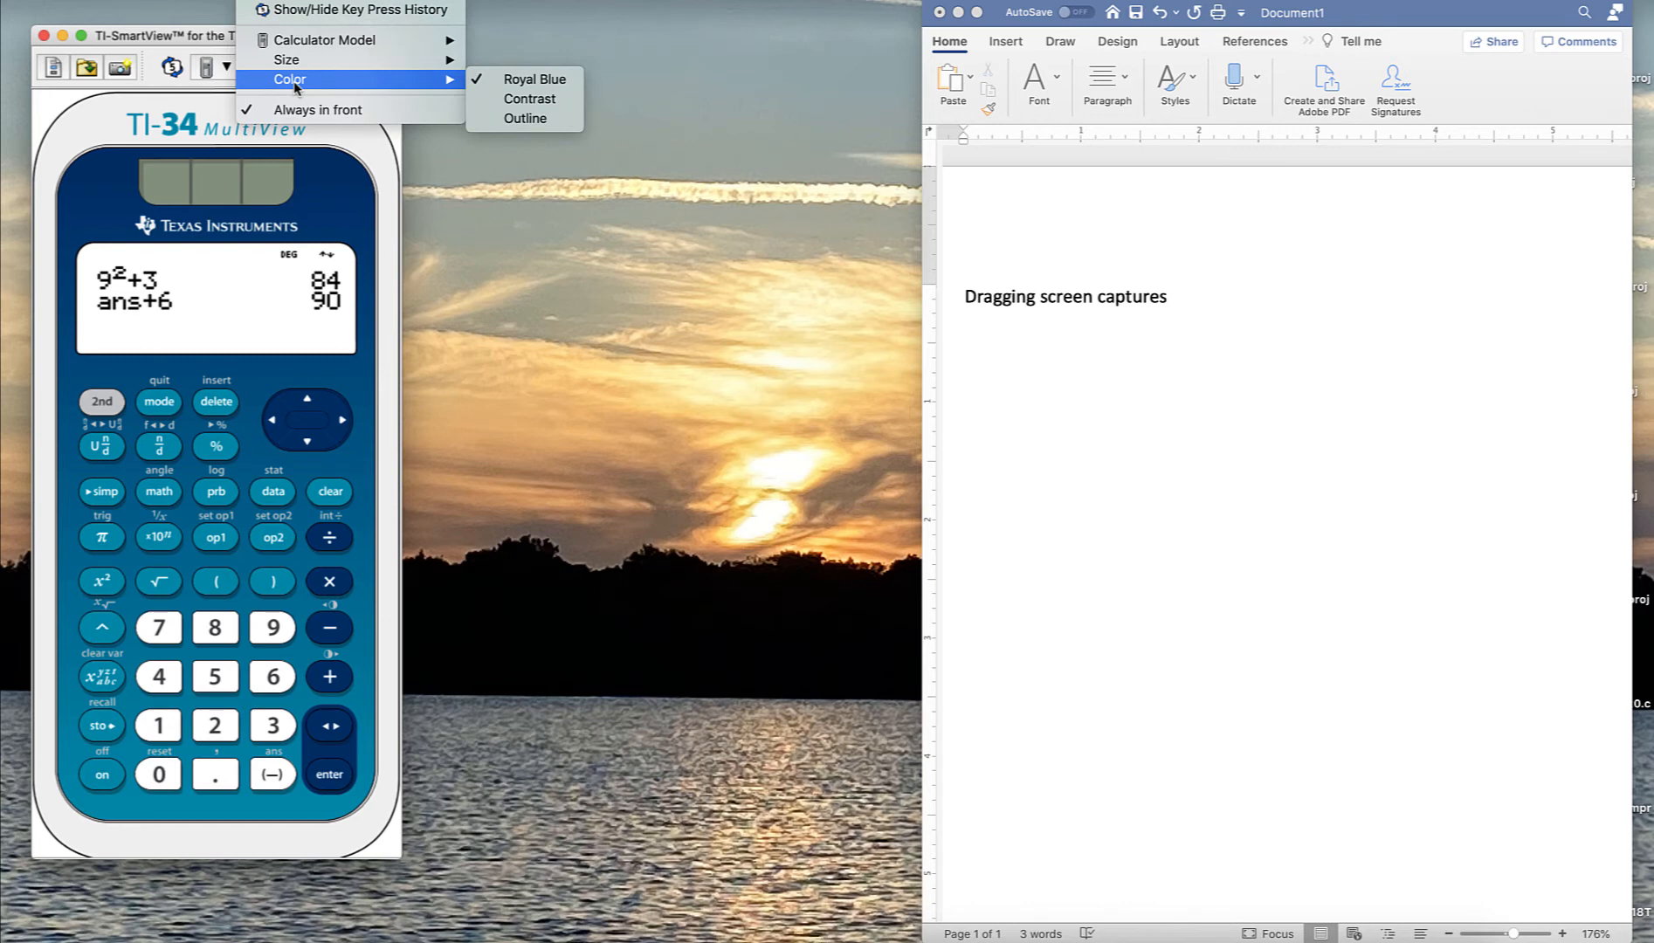
click(505, 101)
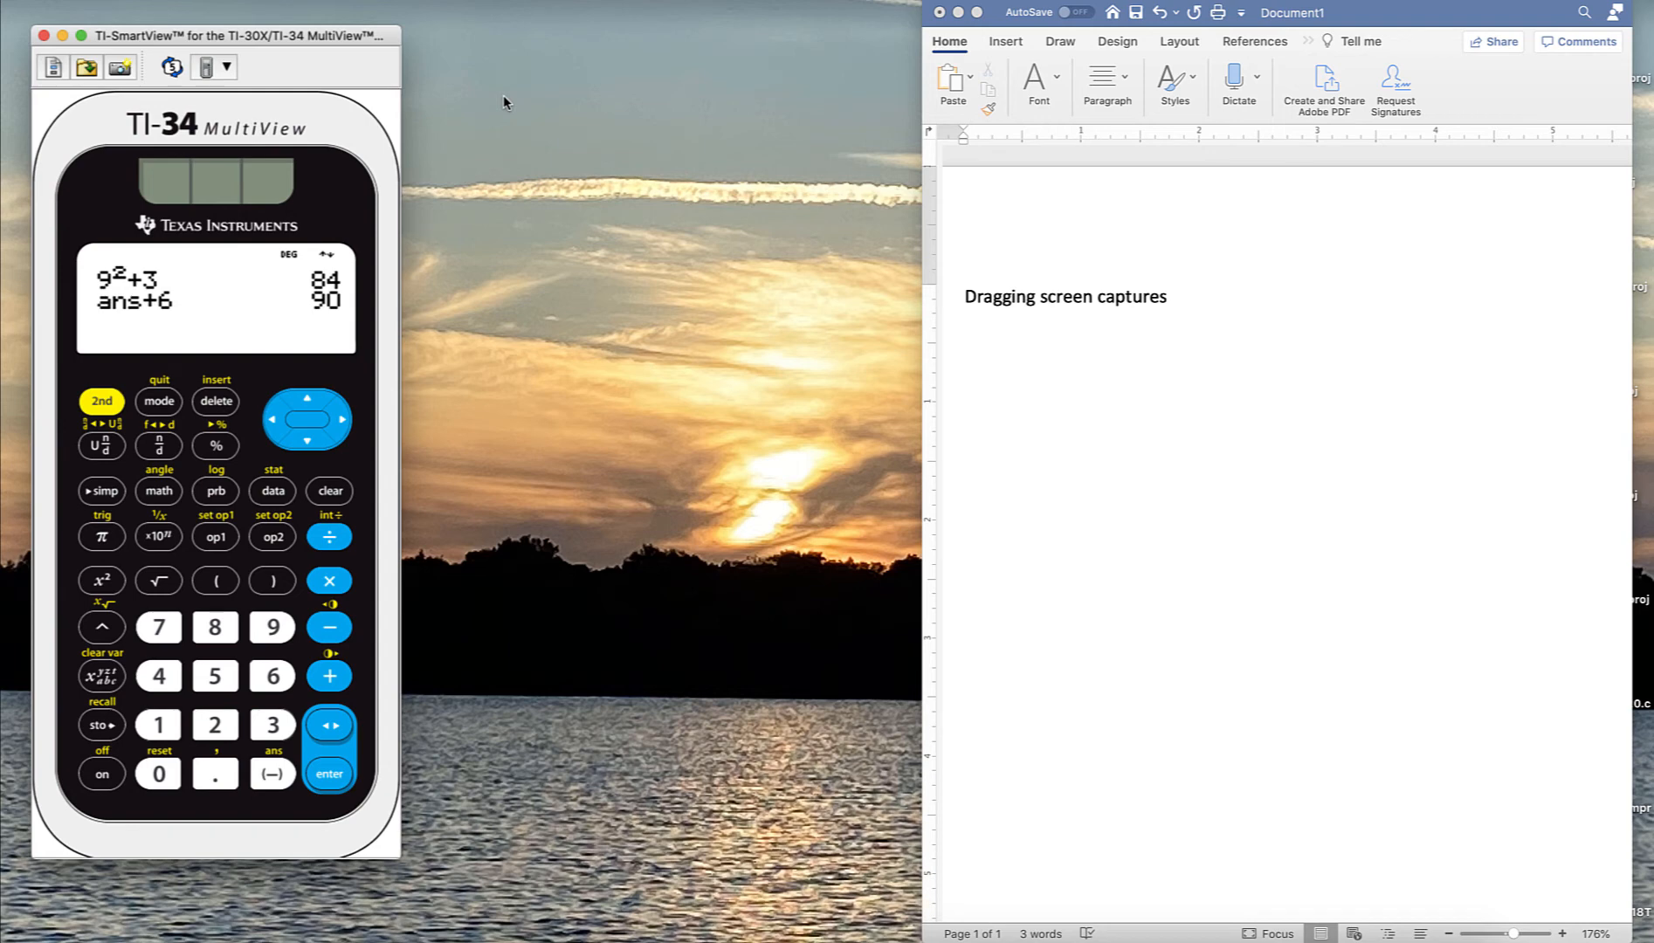
- Change the emulator color scheme to Outline
click(226, 66)
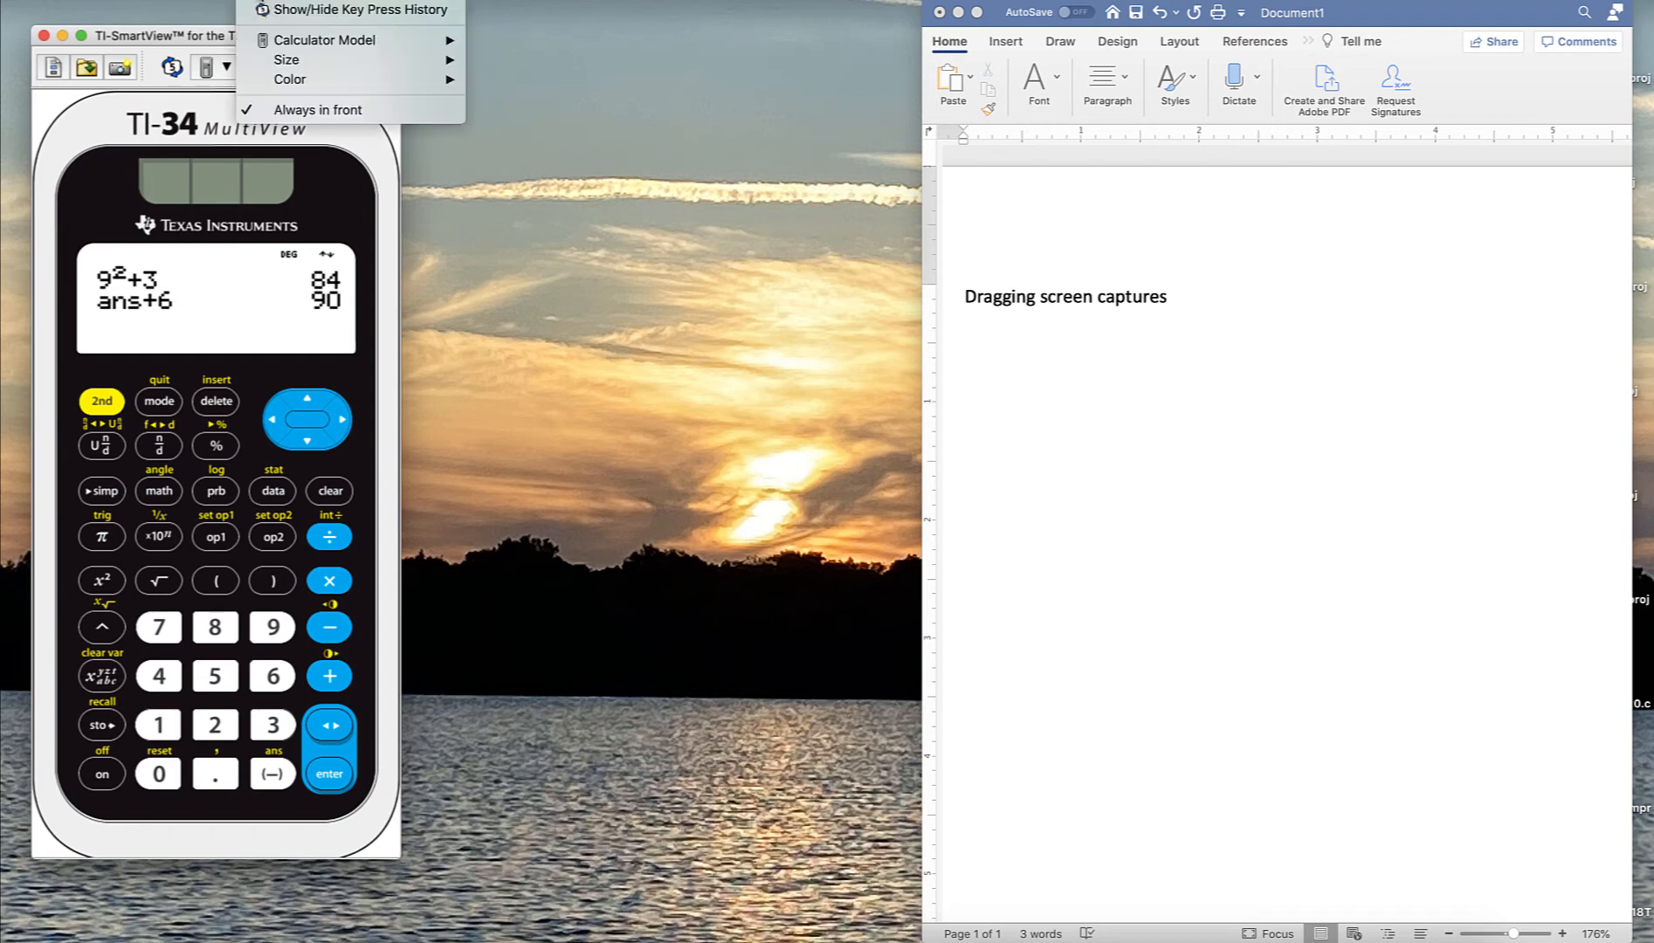
mouse_move(278, 88)
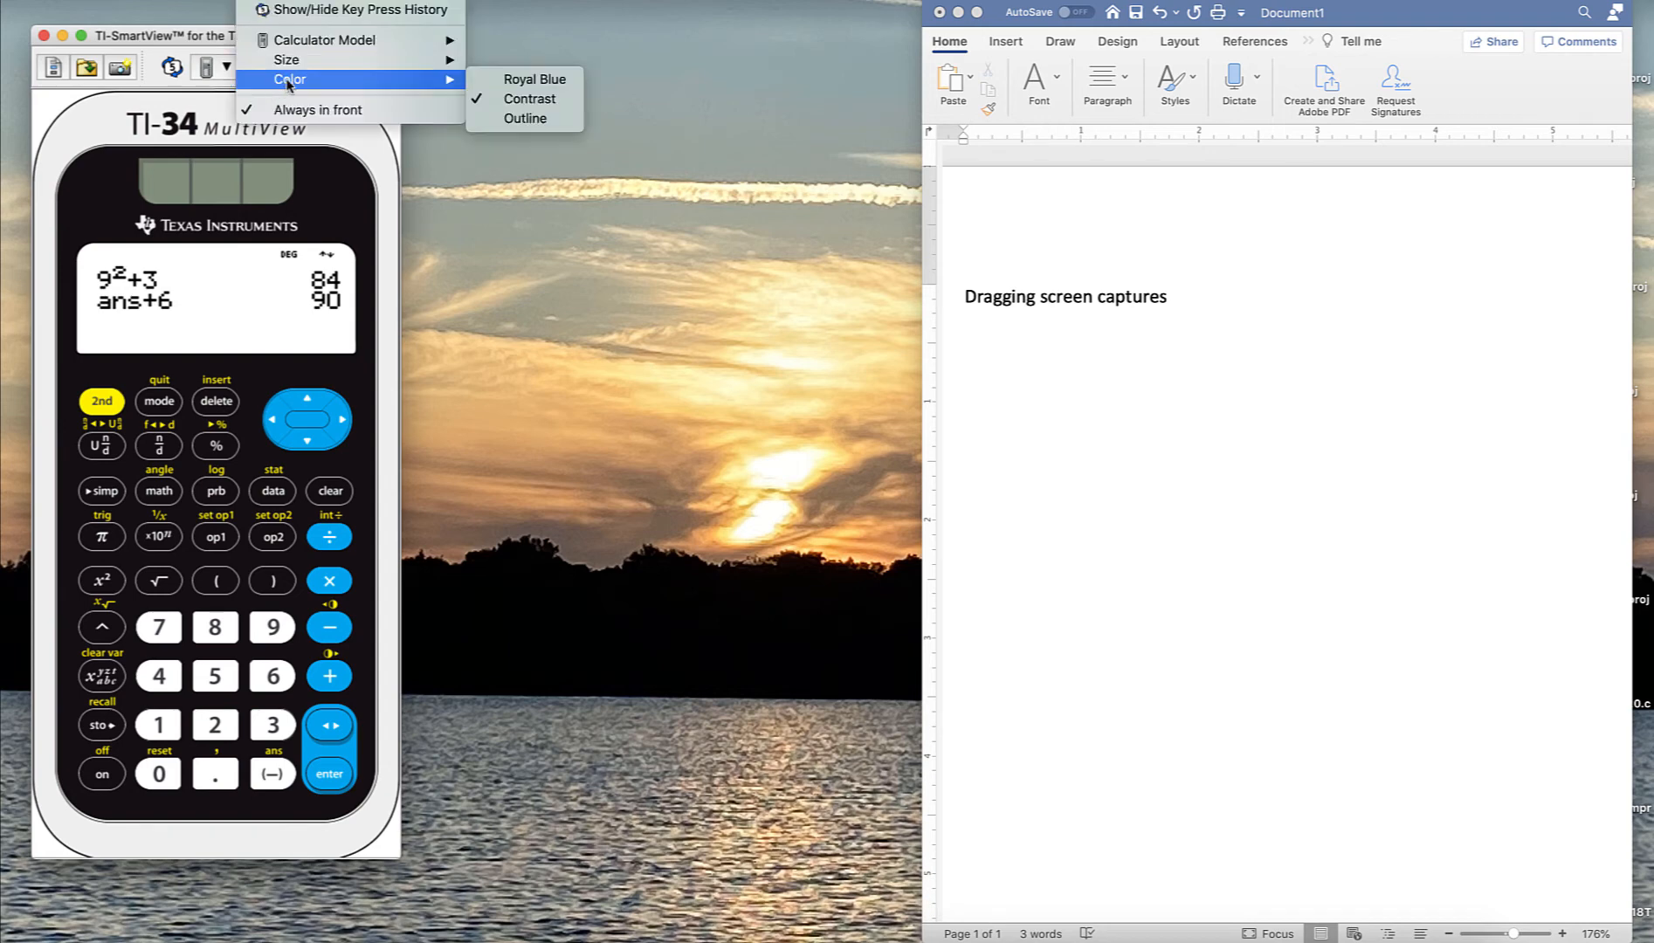
click(527, 120)
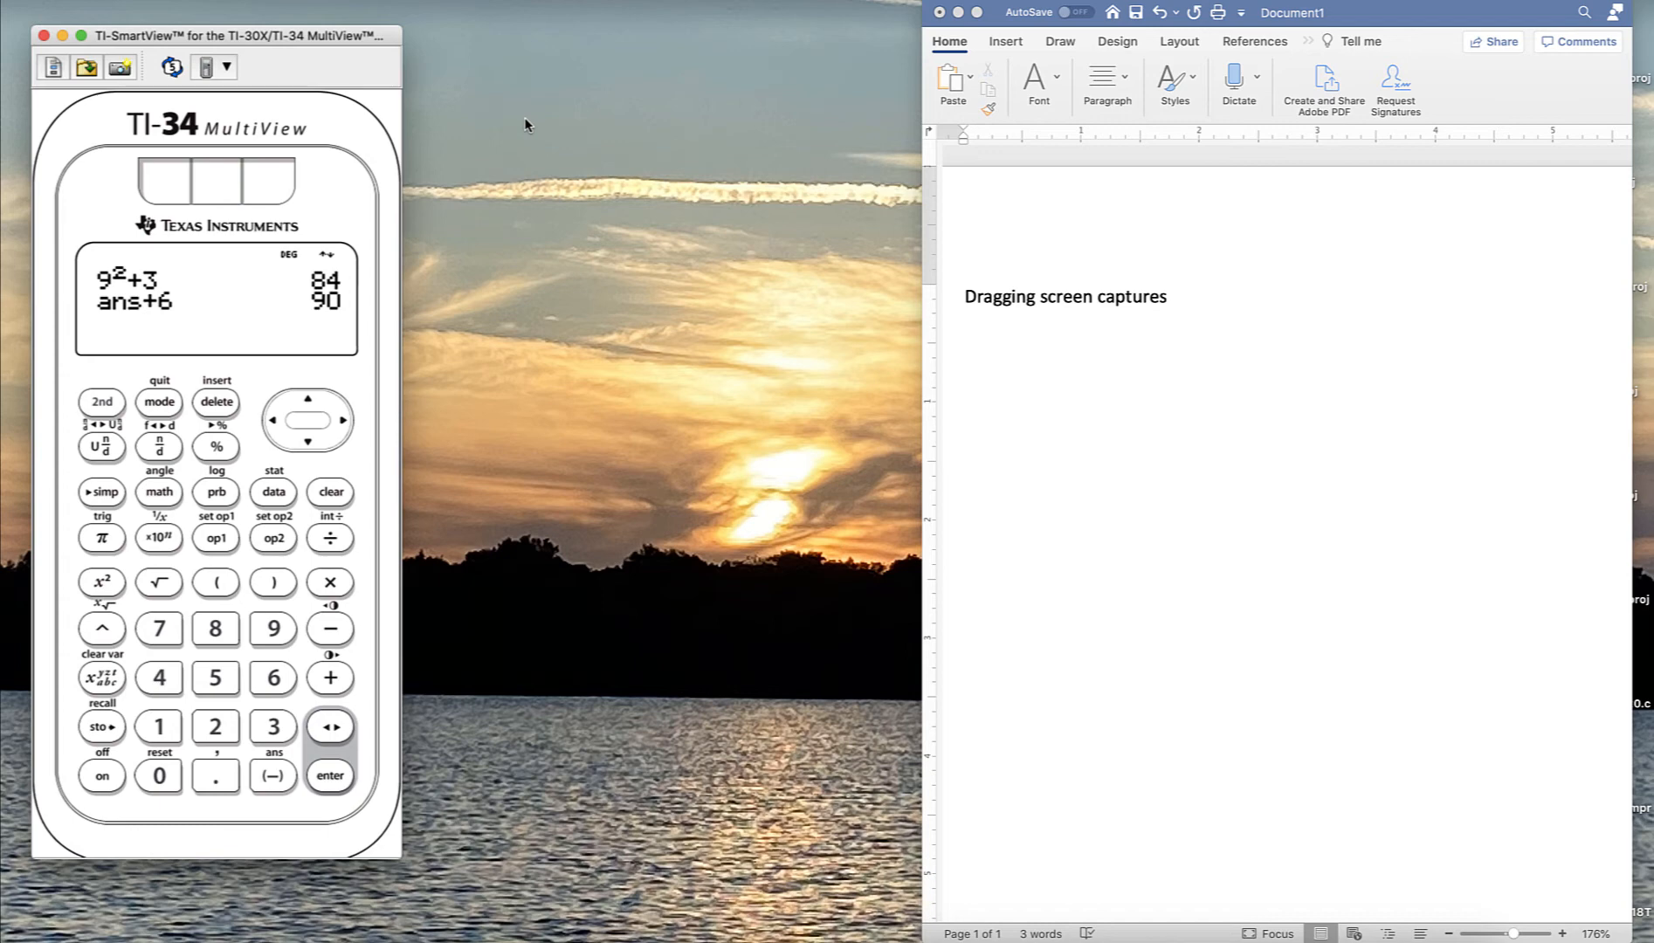
- Change the emulator color scheme to Royal Blue
click(258, 0)
mouse_move(287, 82)
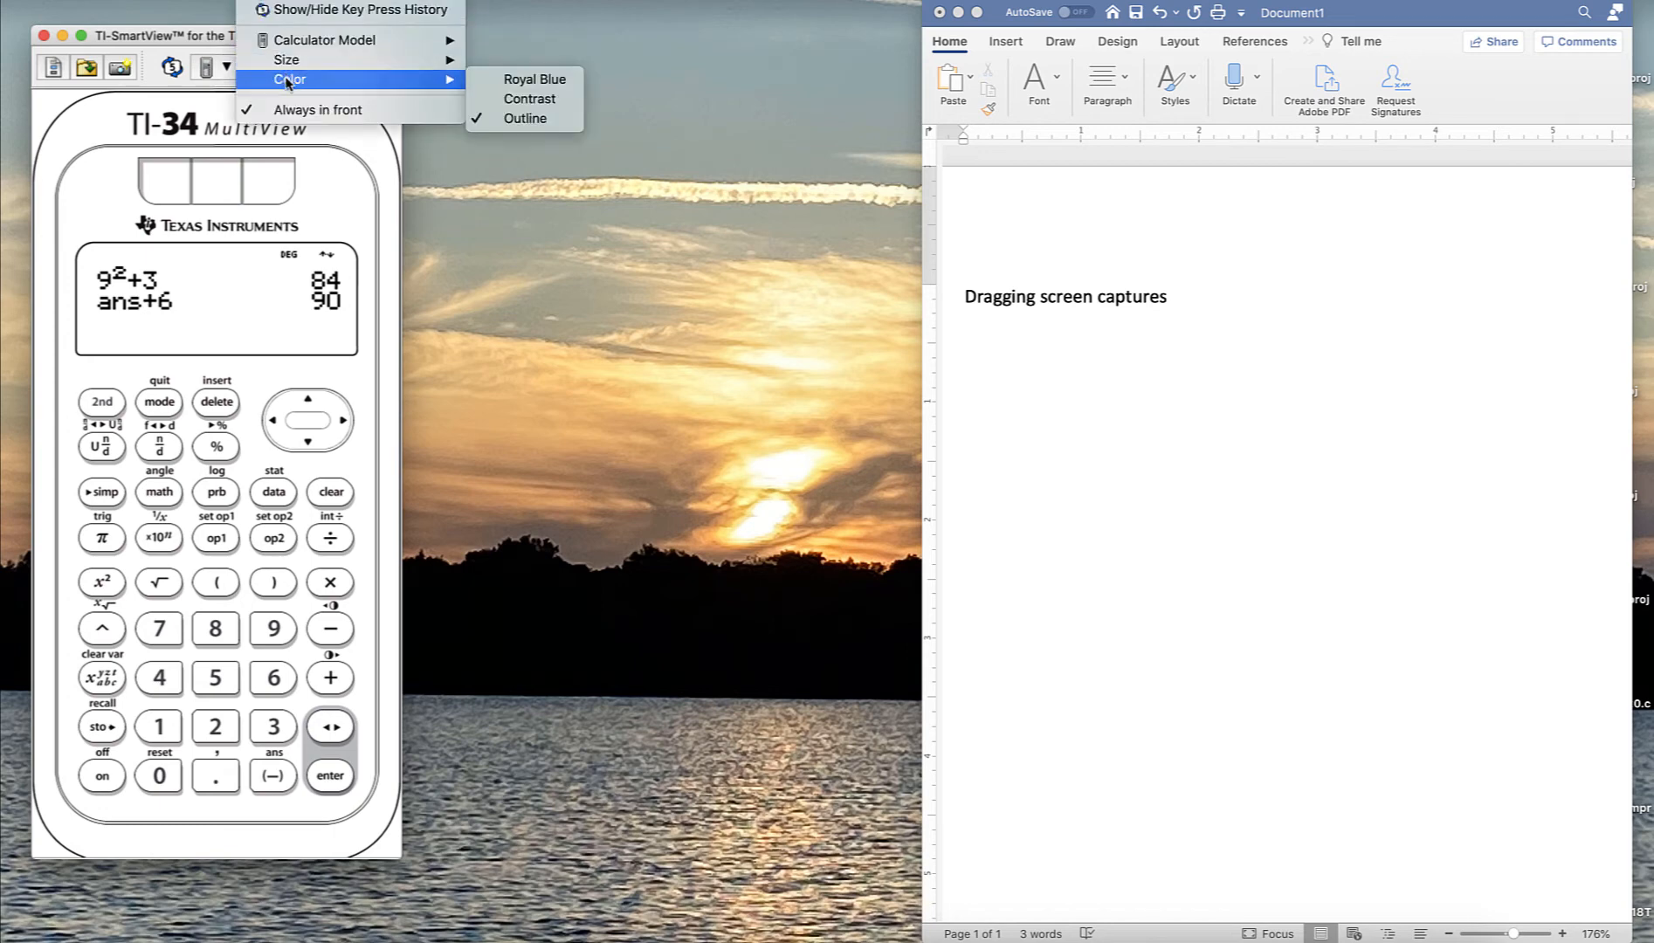
click(540, 87)
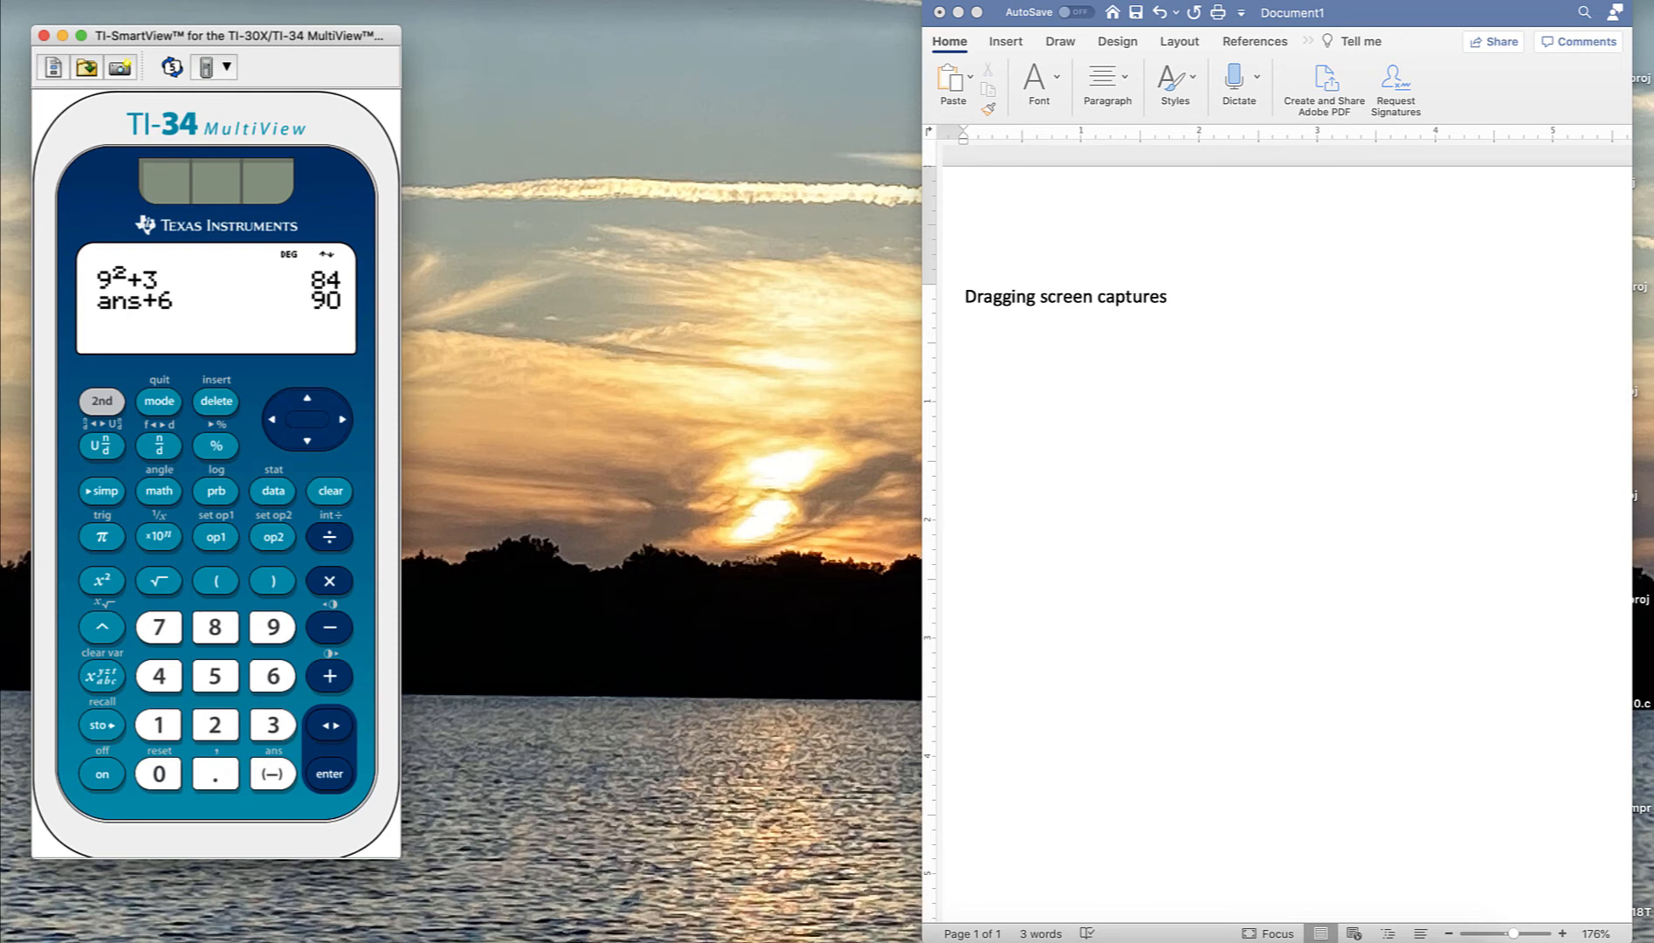
- Move the Word document window slightly to the left
drag(1360, 11, 1292, 13)
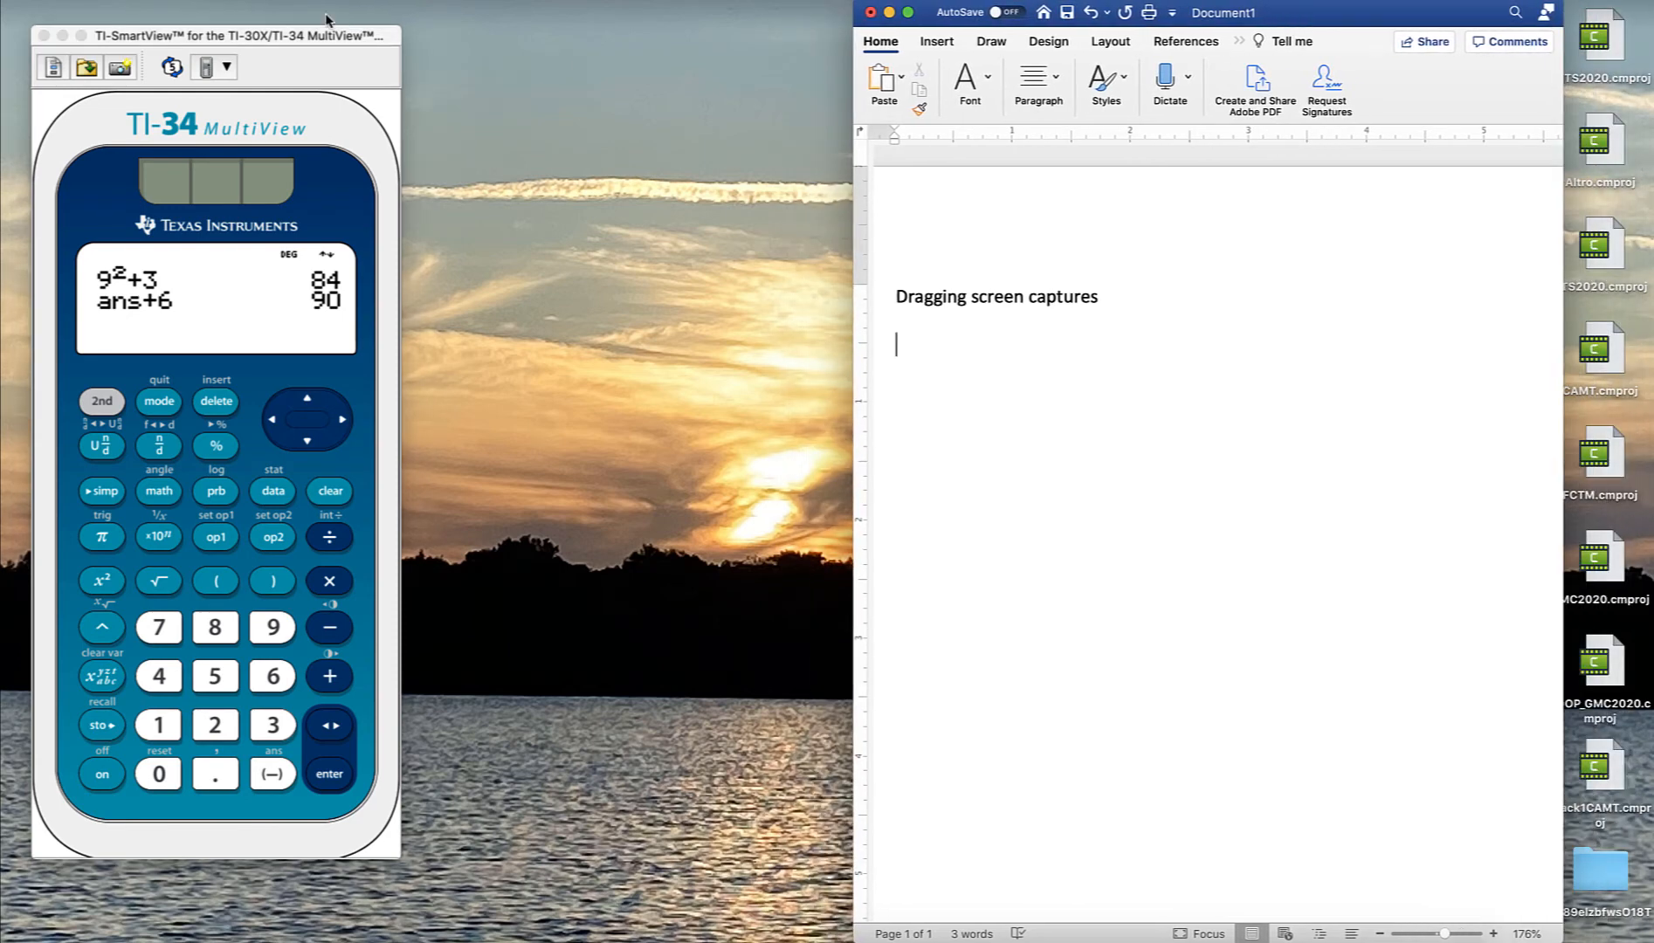
click(191, 1)
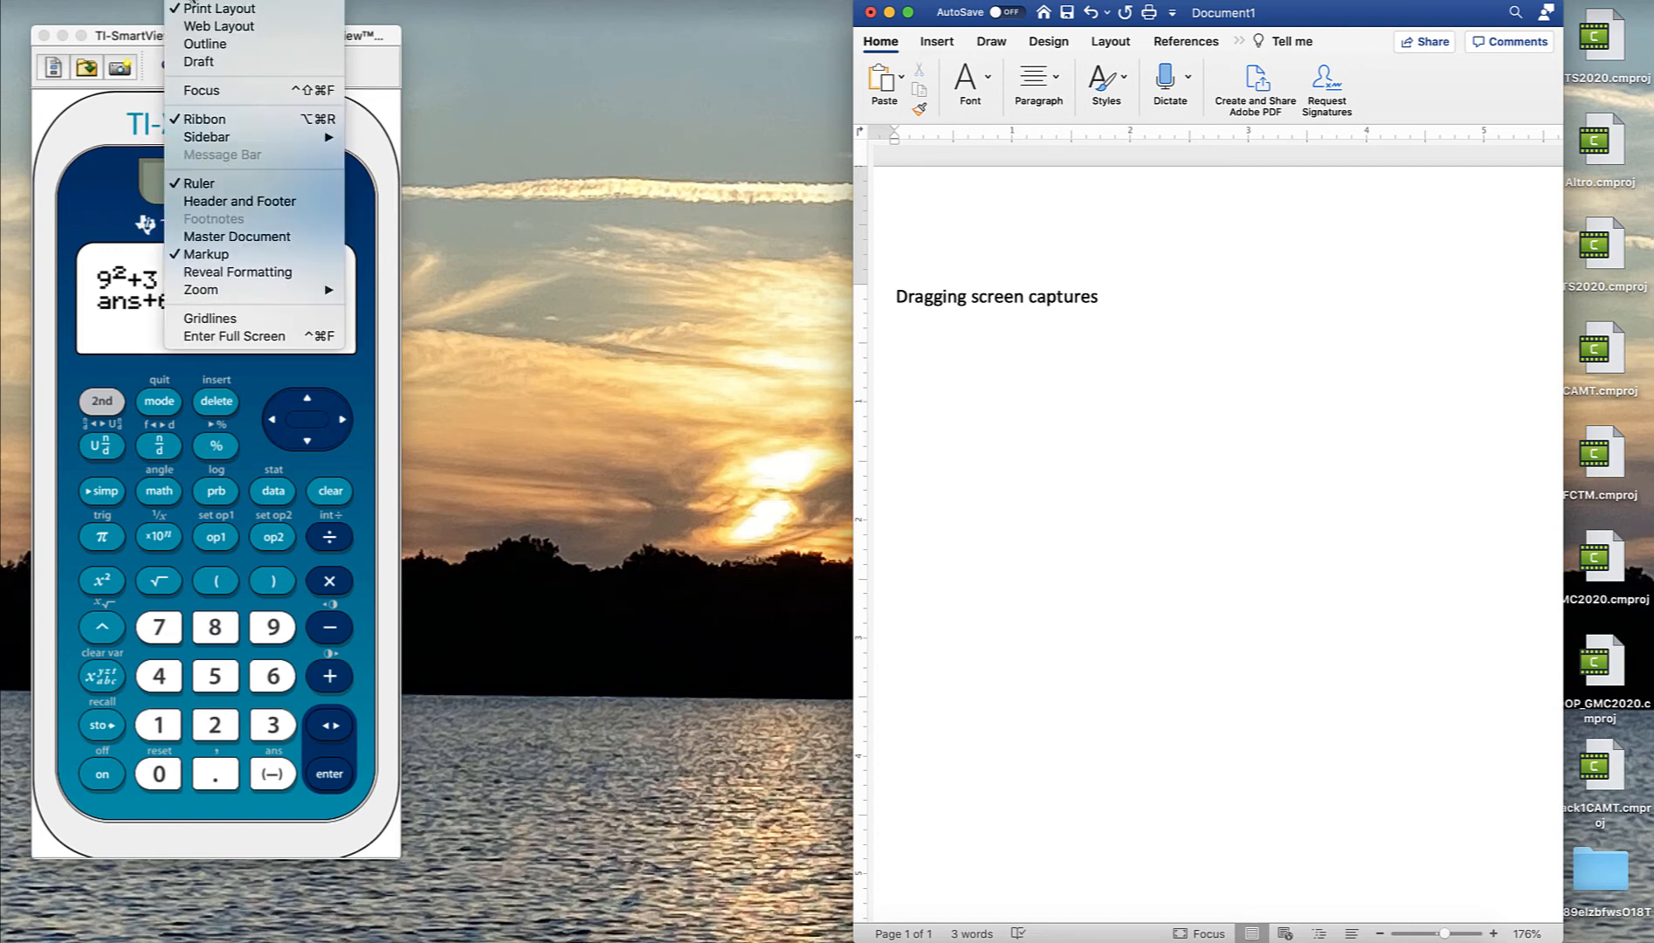
click(358, 51)
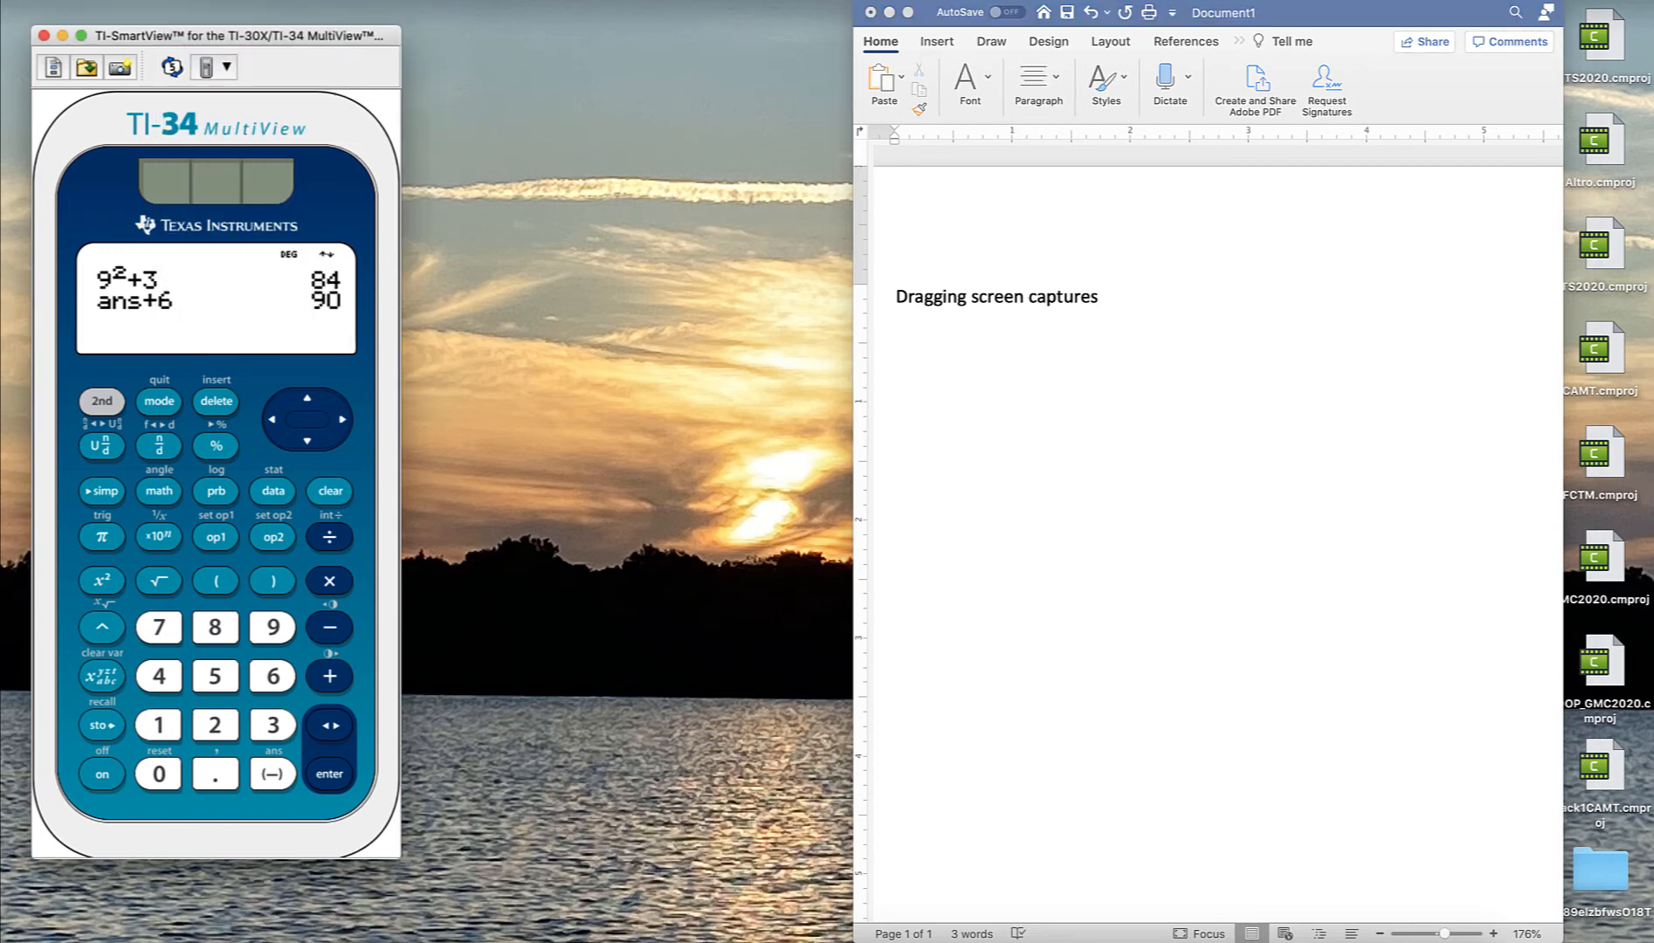
- Reposition the emulator window and minimize the browser window that came to the front
click(255, 1)
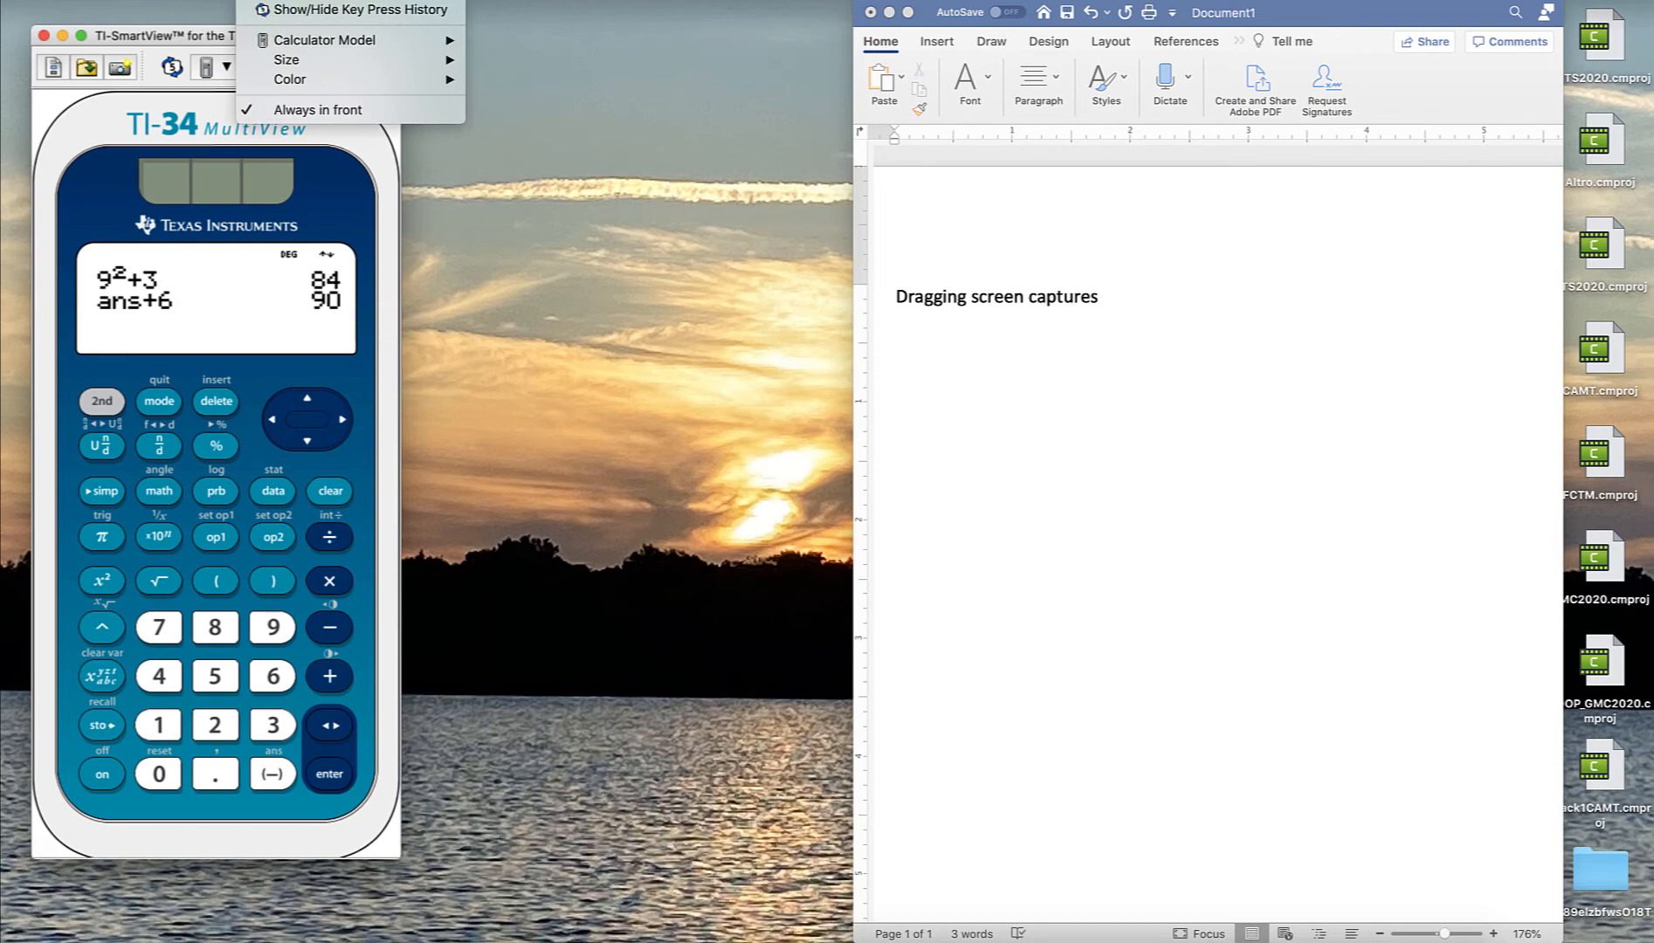
click(158, 38)
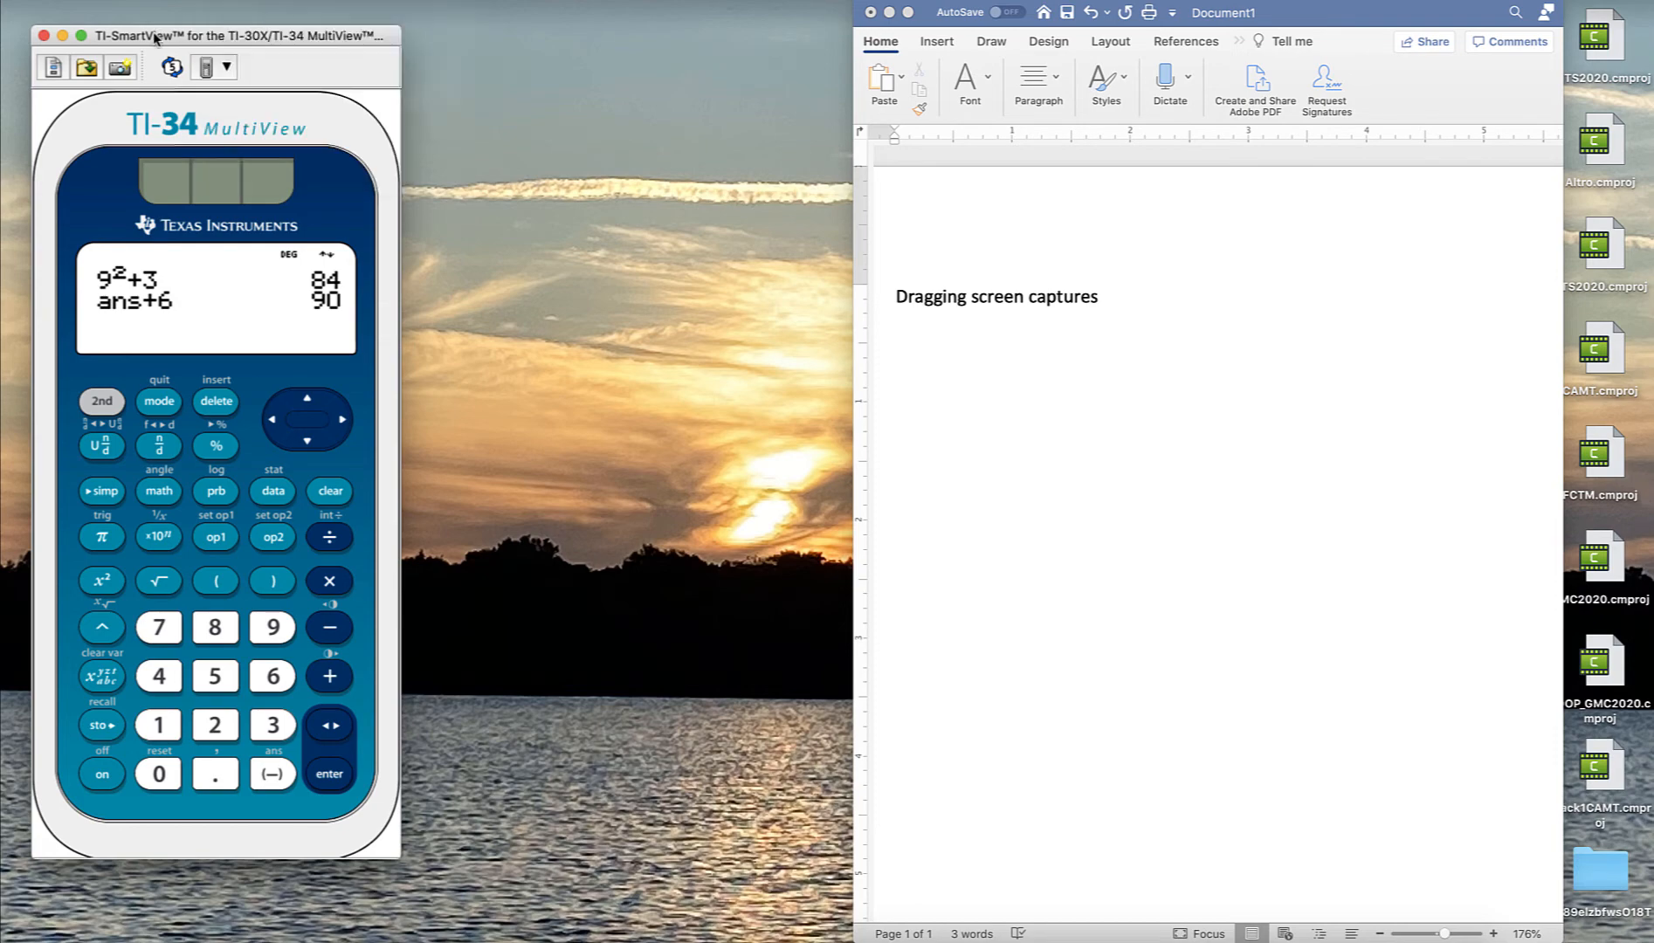
drag(157, 38, 237, 31)
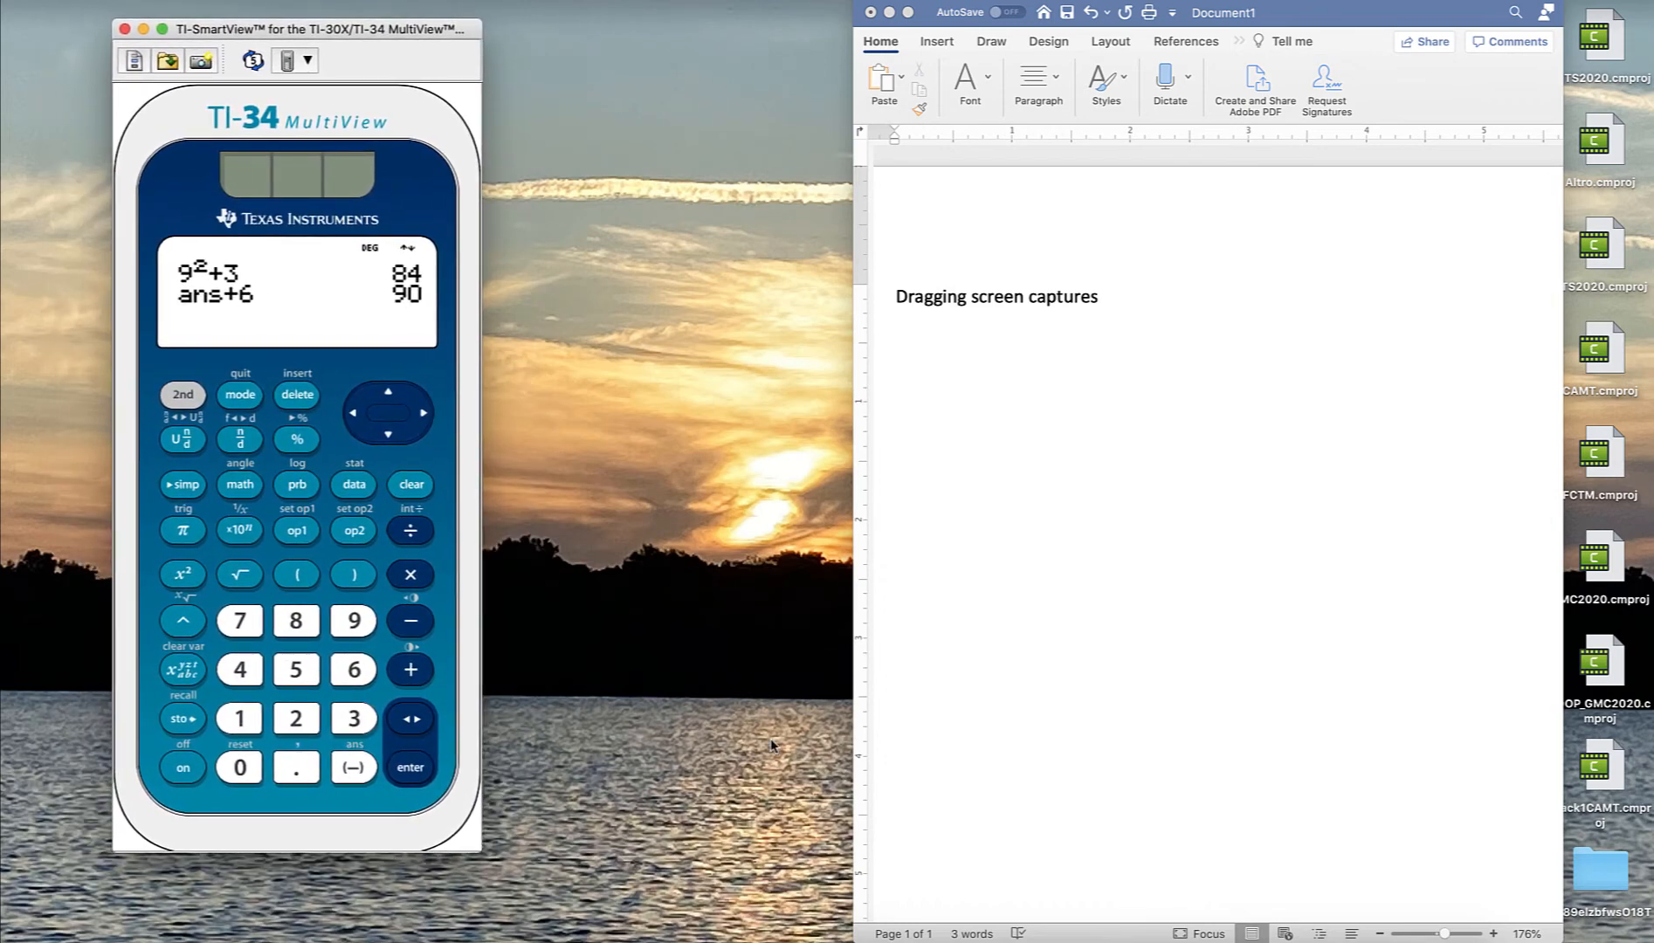
click(706, 940)
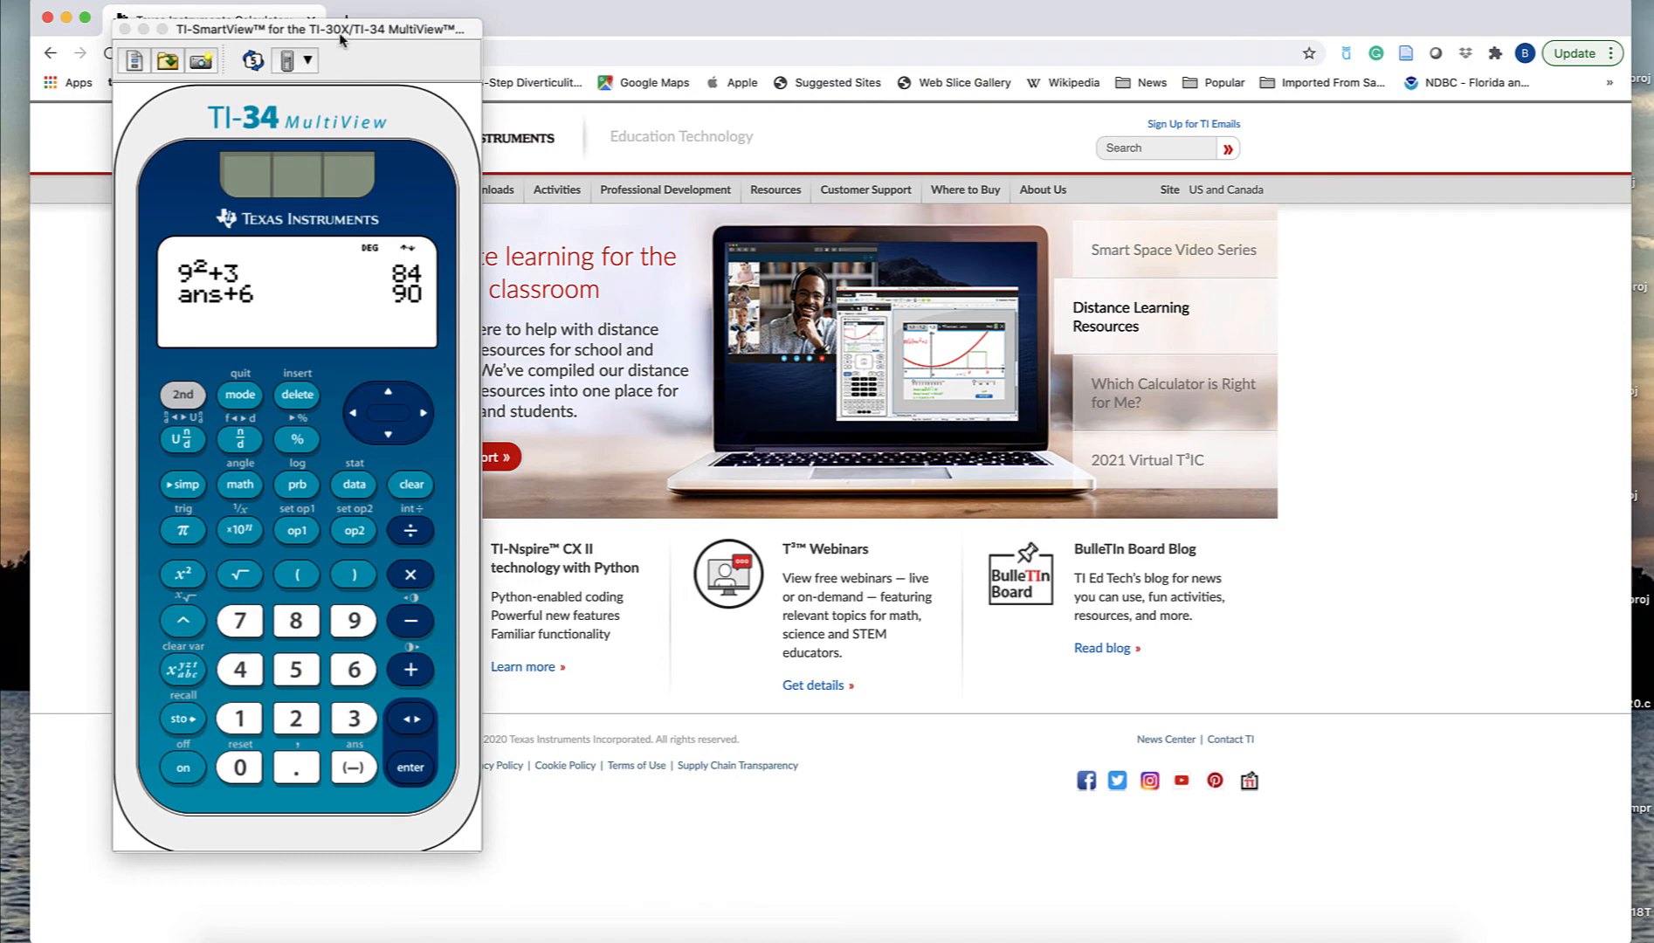
drag(340, 37, 258, 58)
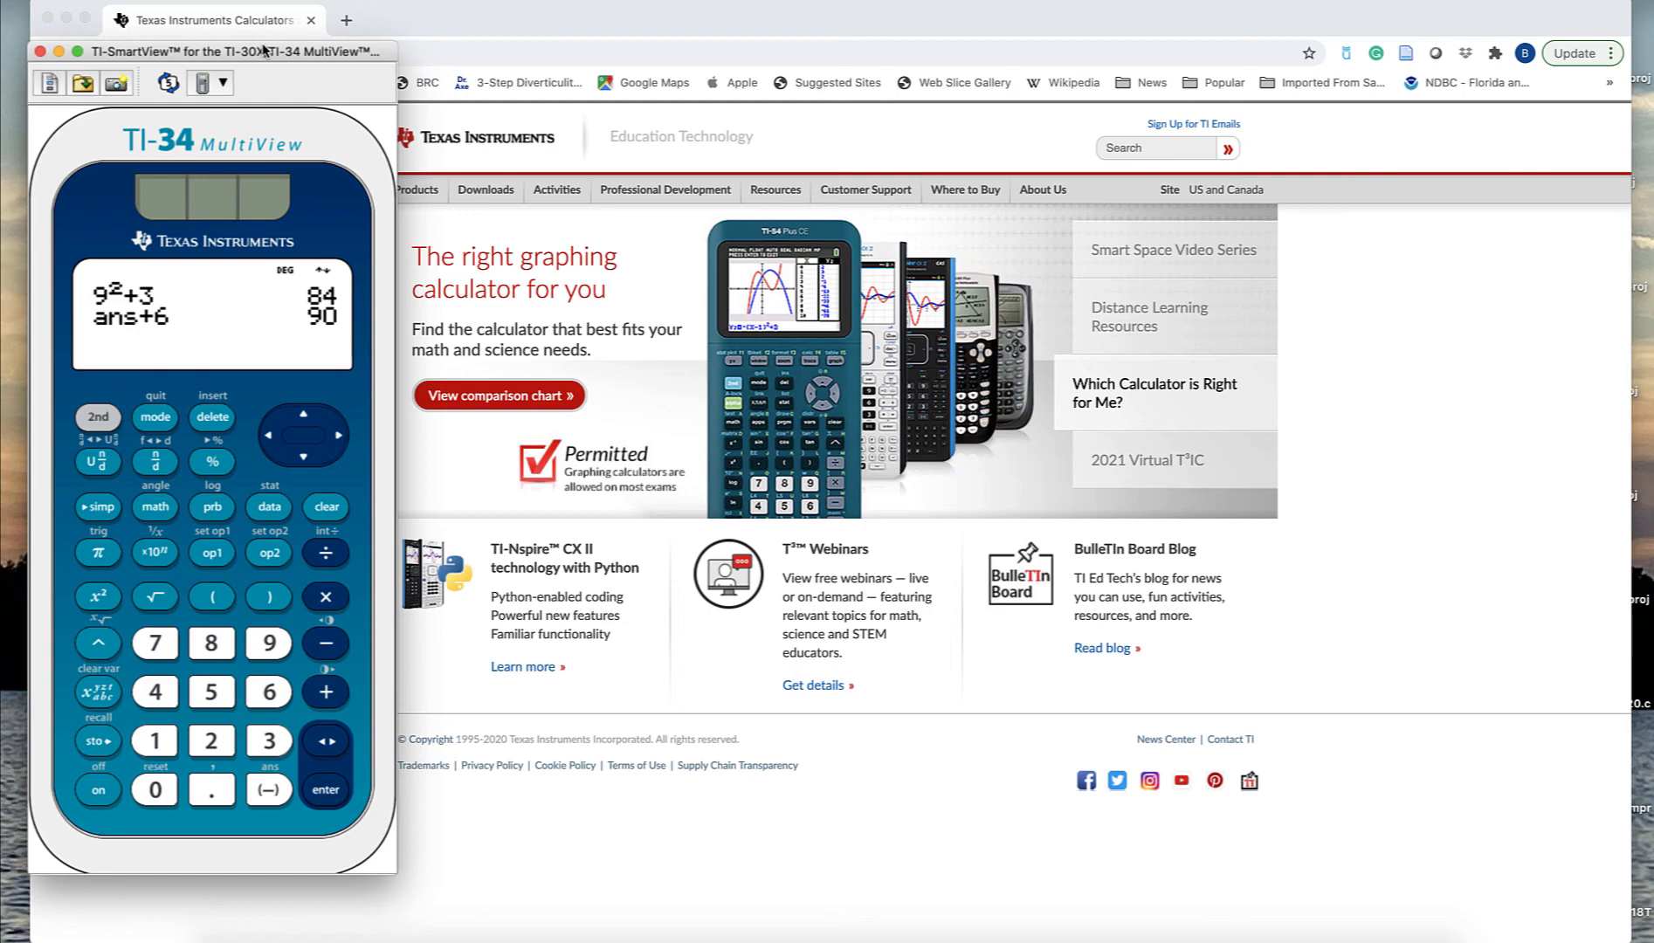
click(68, 17)
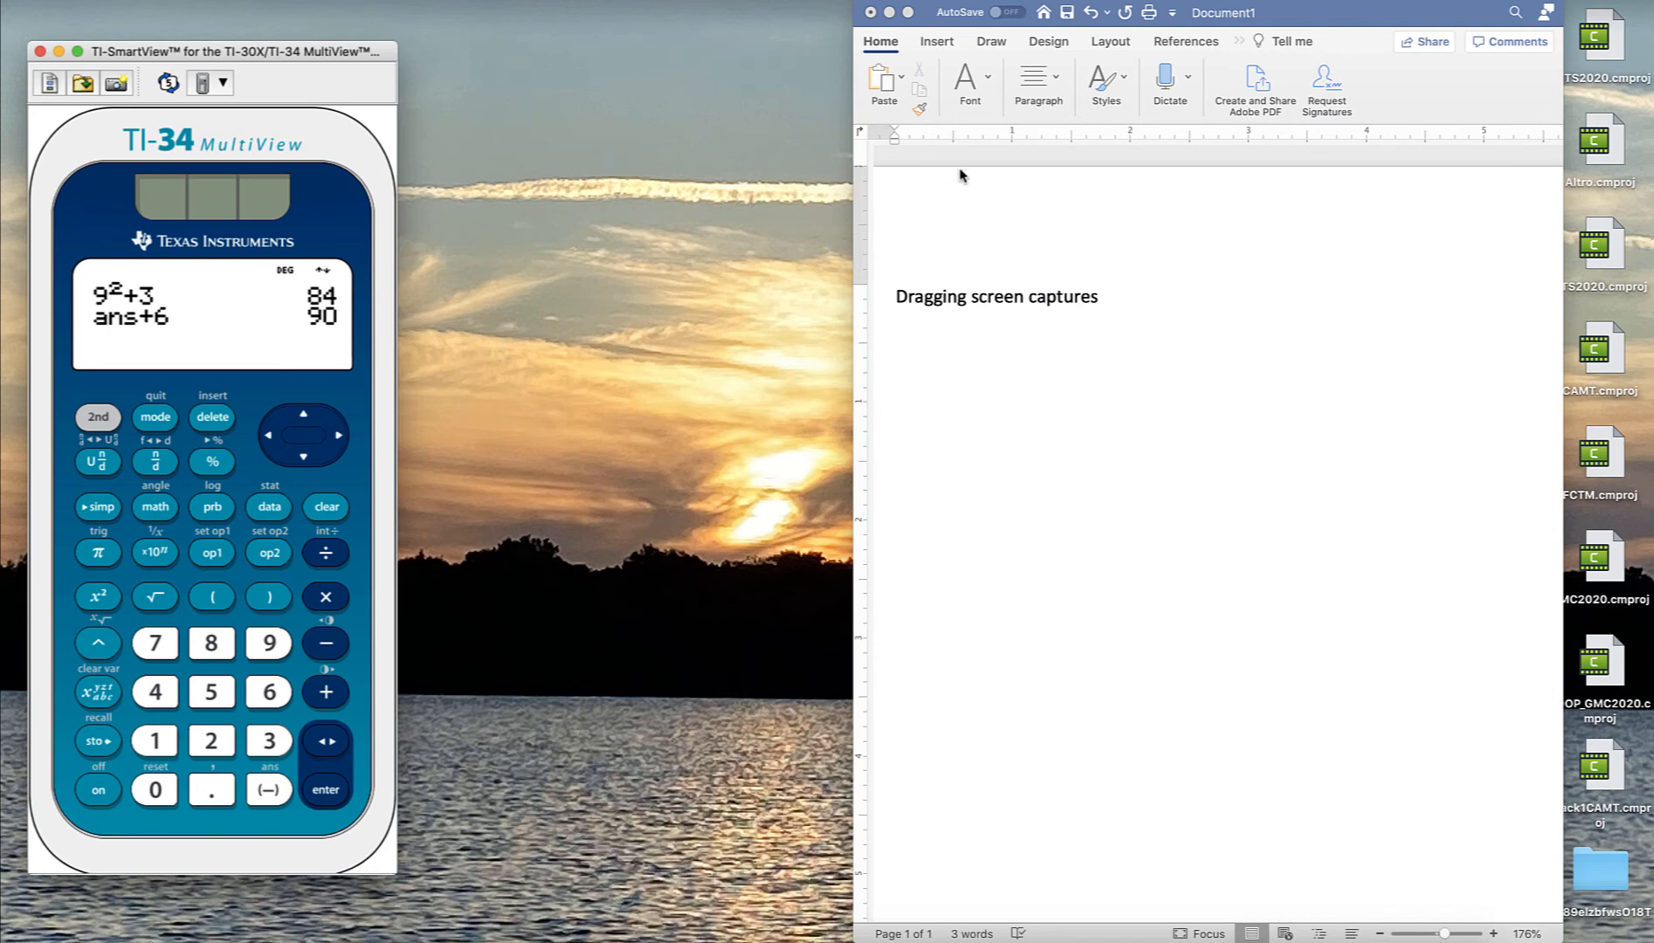
- Capture the calculator screen and move the Screen Capture window beside the emulator
click(118, 84)
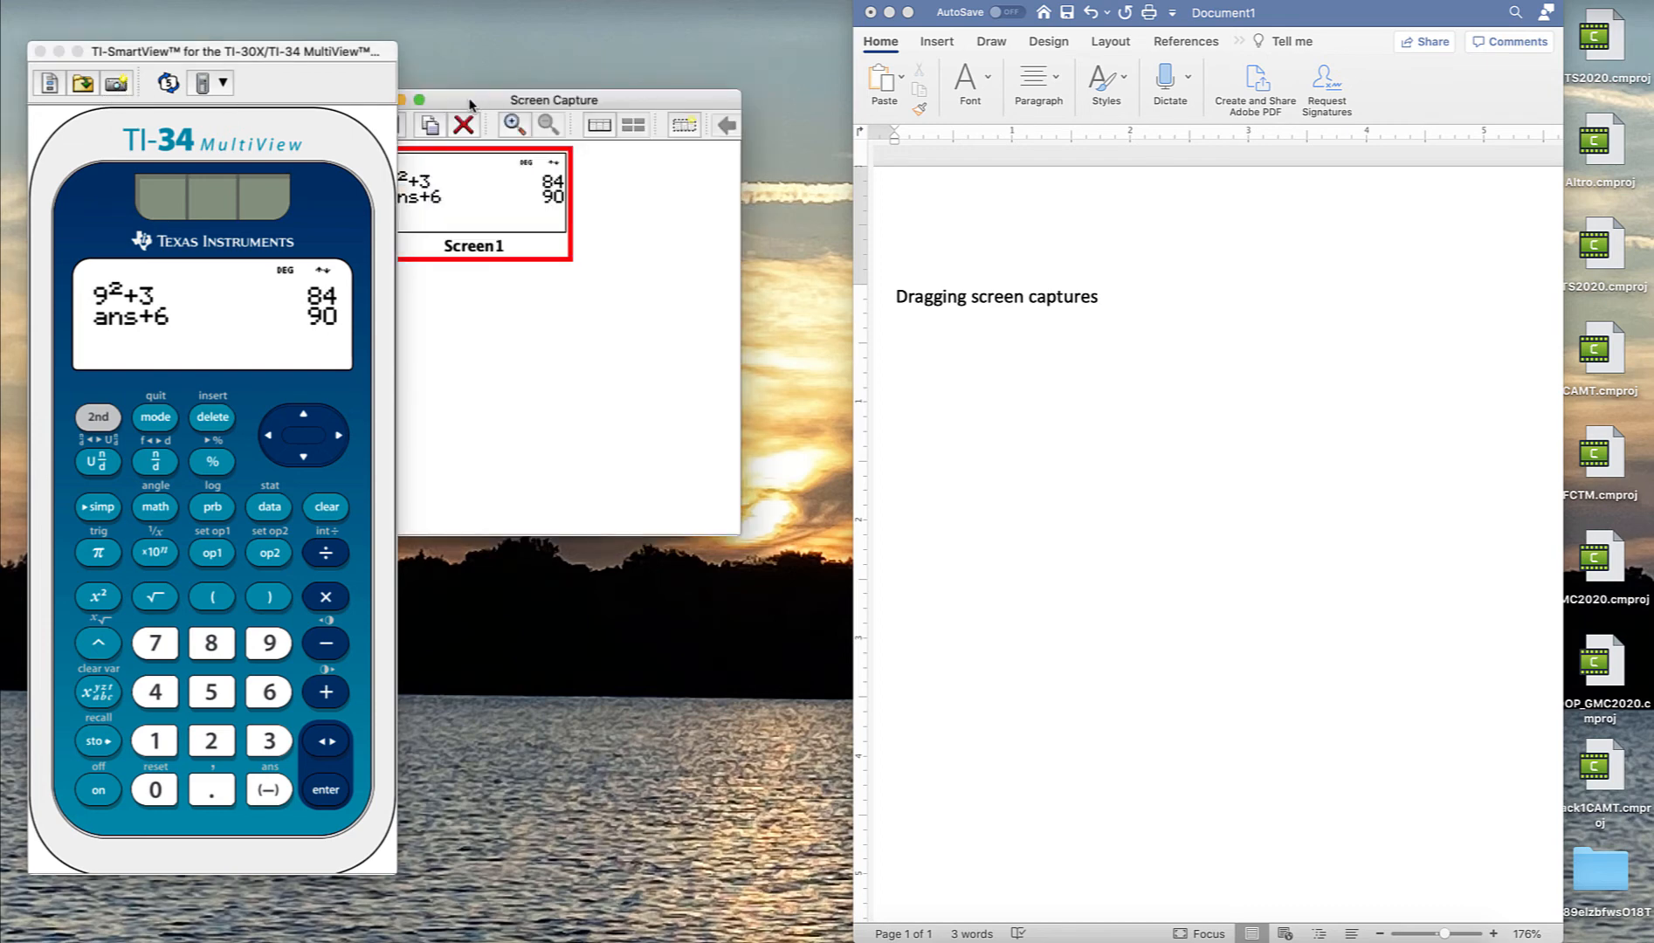
drag(470, 106, 521, 82)
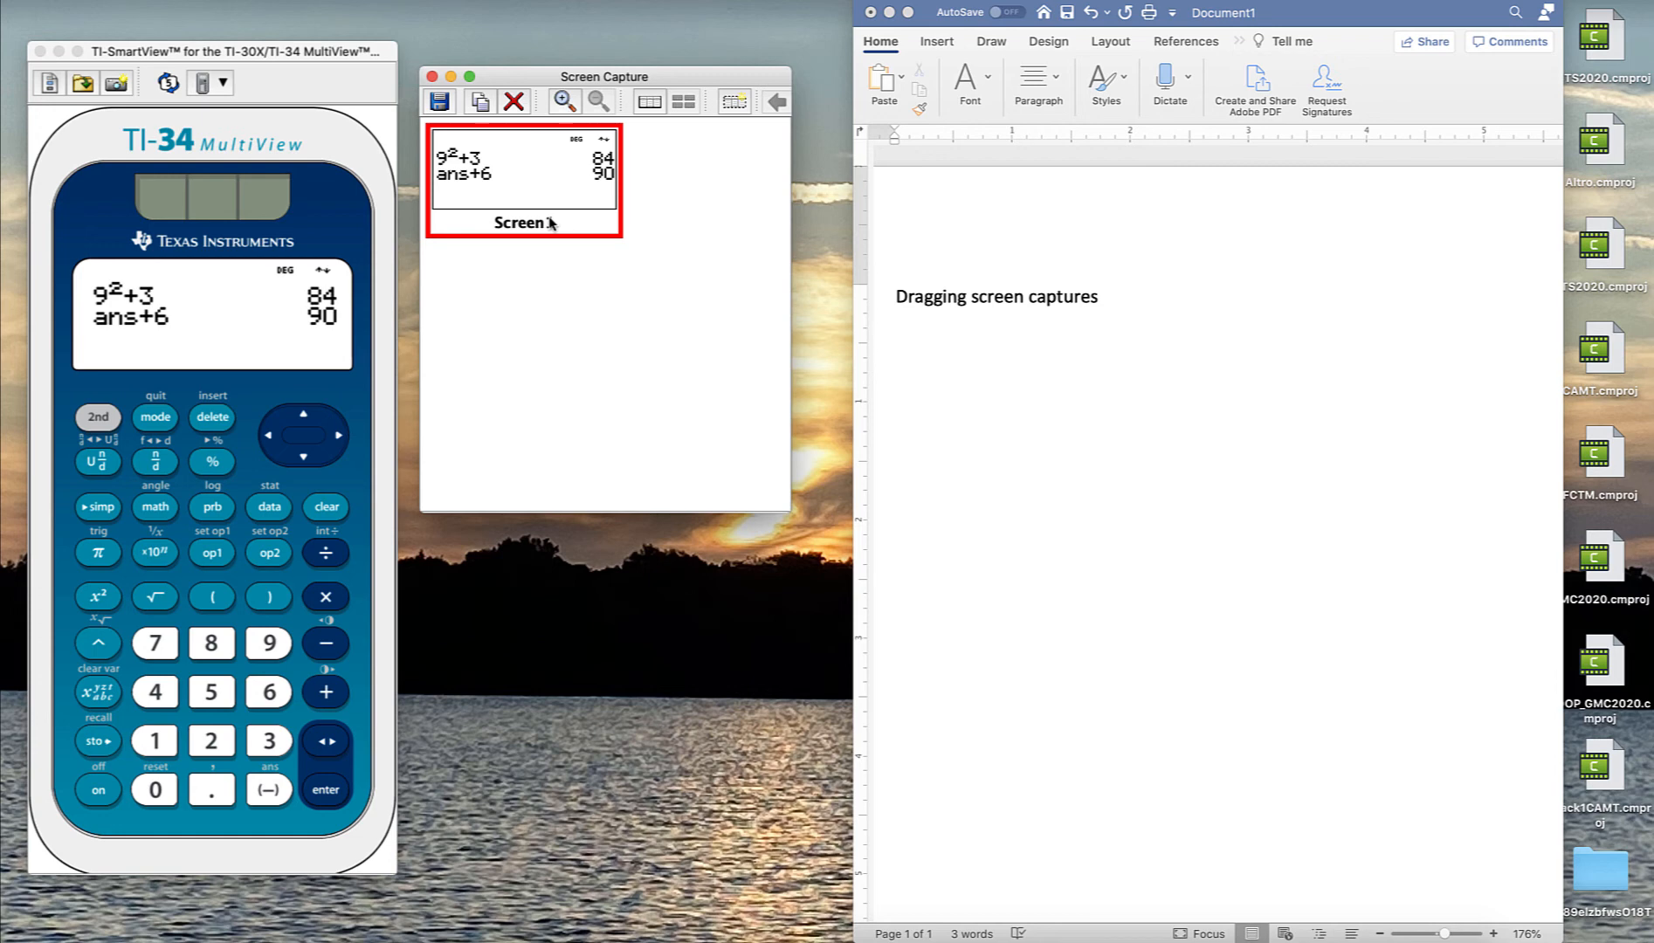
- Drag the Screen1 capture into the document below the heading and enlarge the picture by its corner
drag(510, 151, 958, 379)
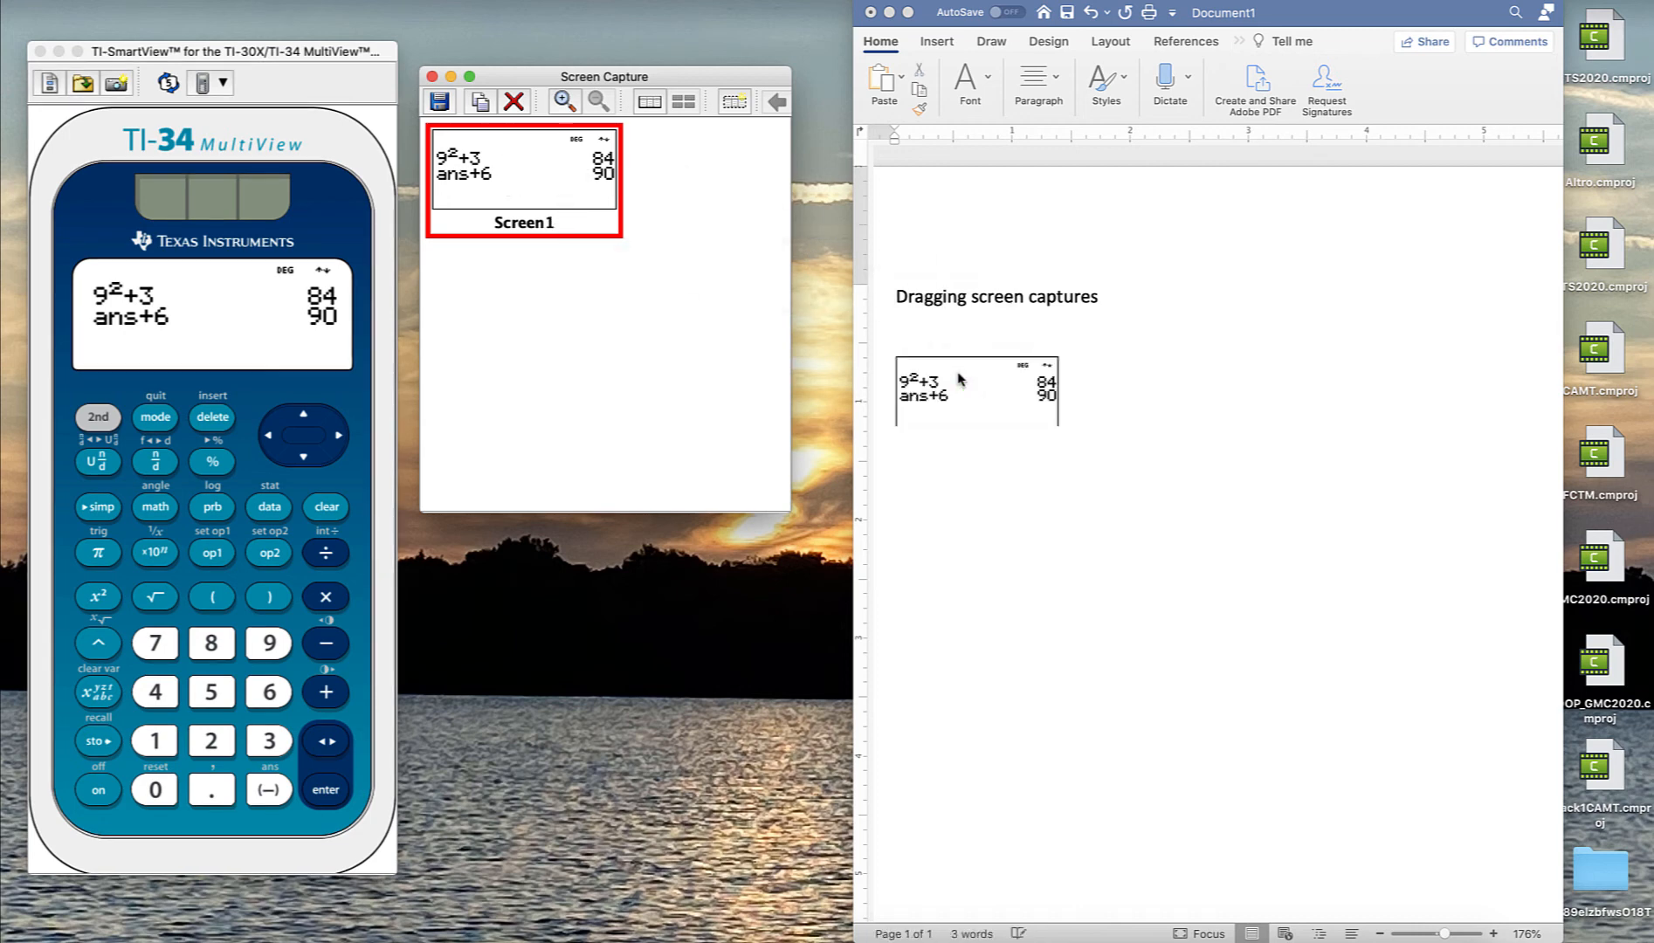
click(960, 378)
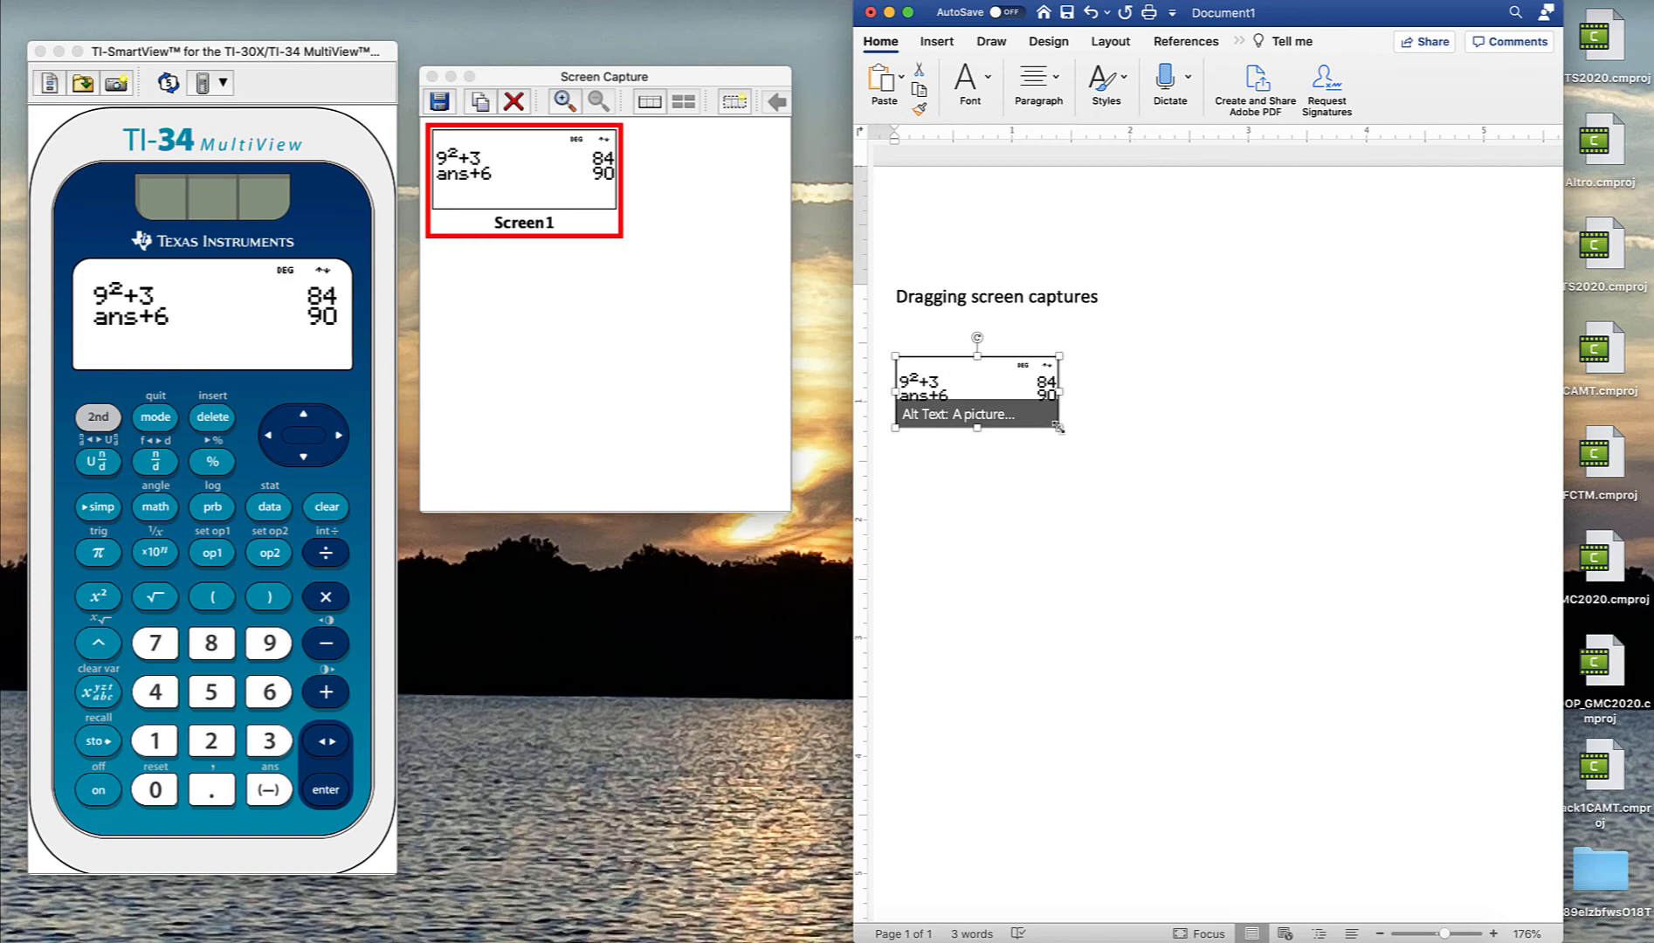
drag(1055, 427, 1119, 472)
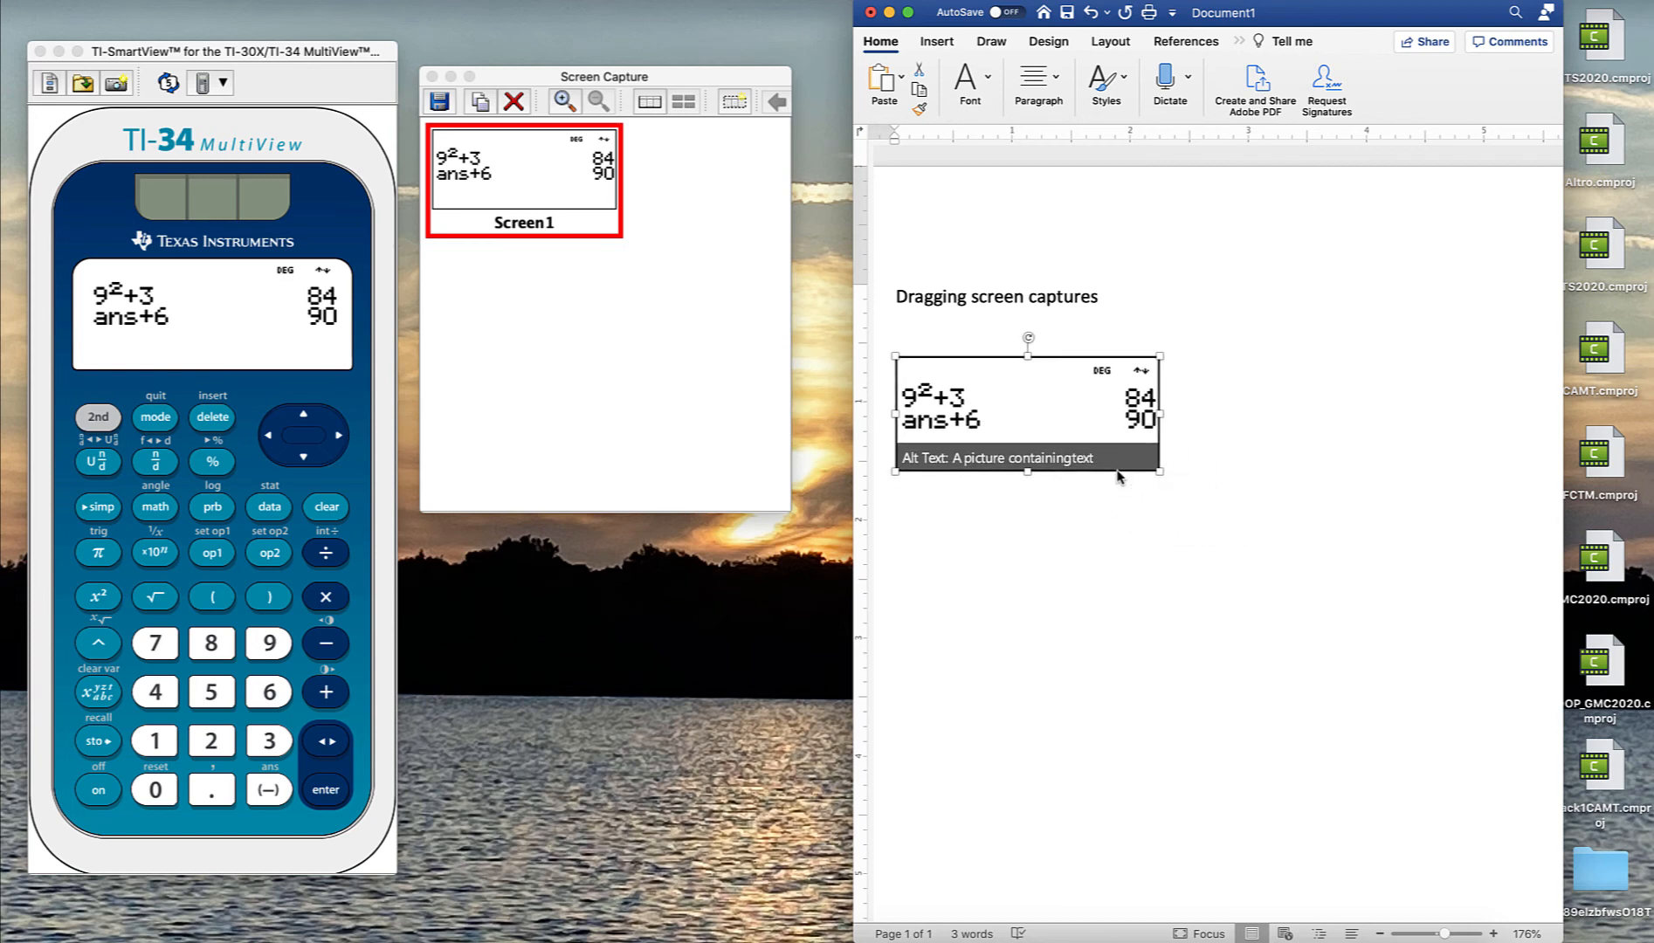
click(1208, 458)
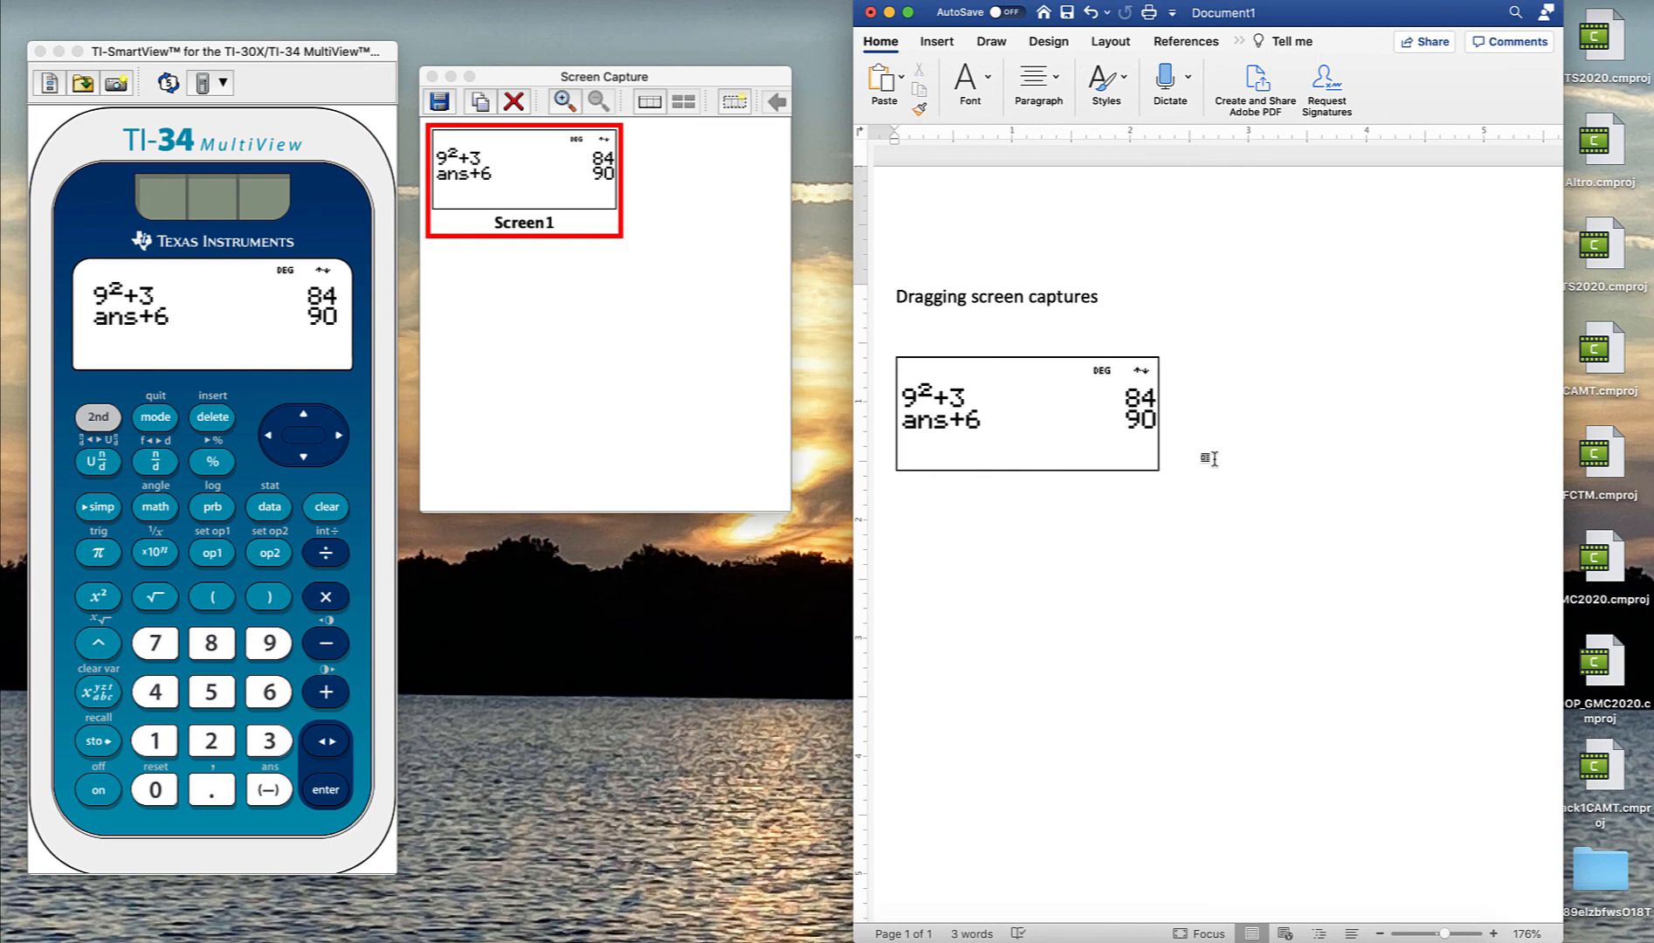
- Close the Screen Capture window and clear the emulator's key press history
click(432, 77)
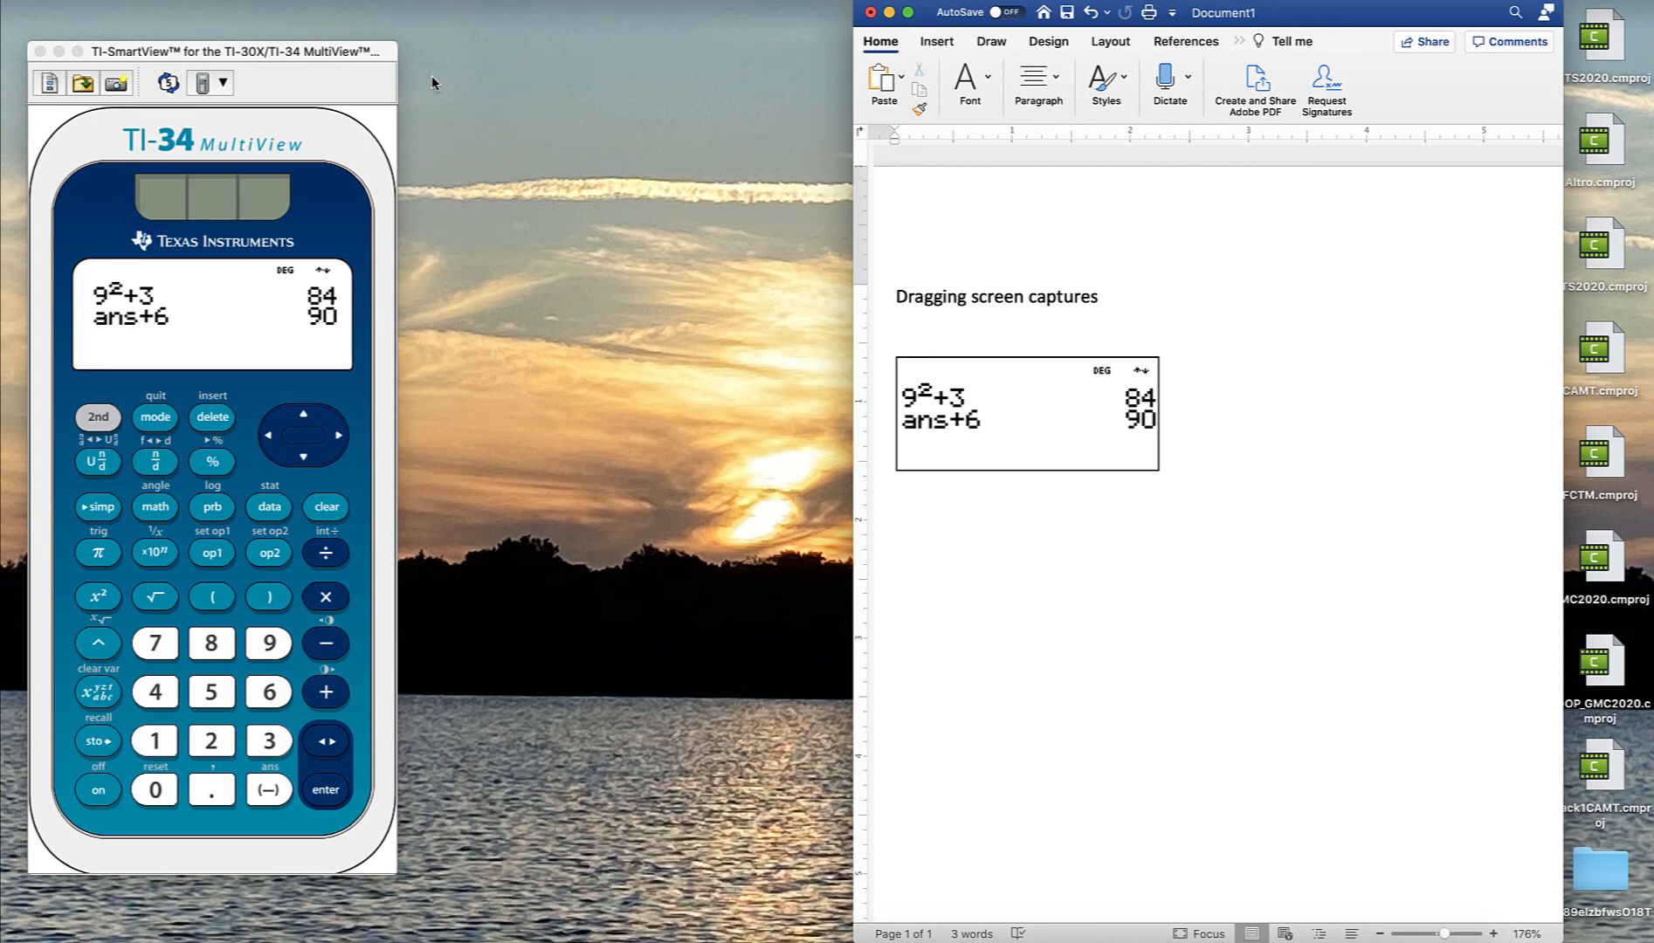
click(348, 82)
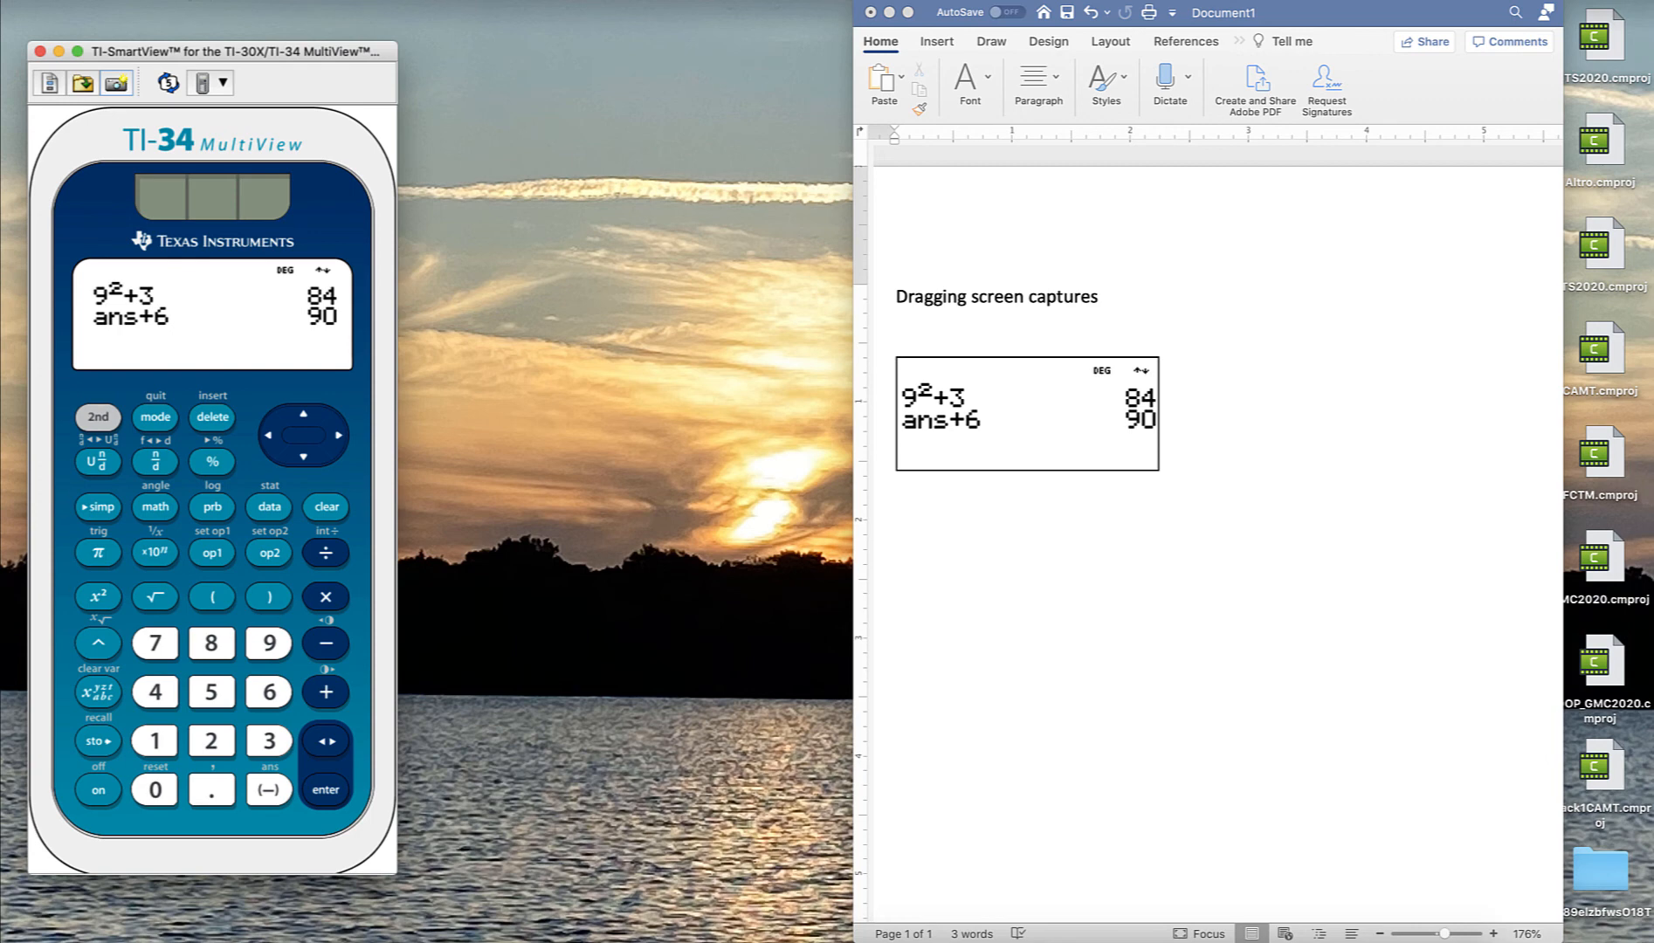
click(207, 0)
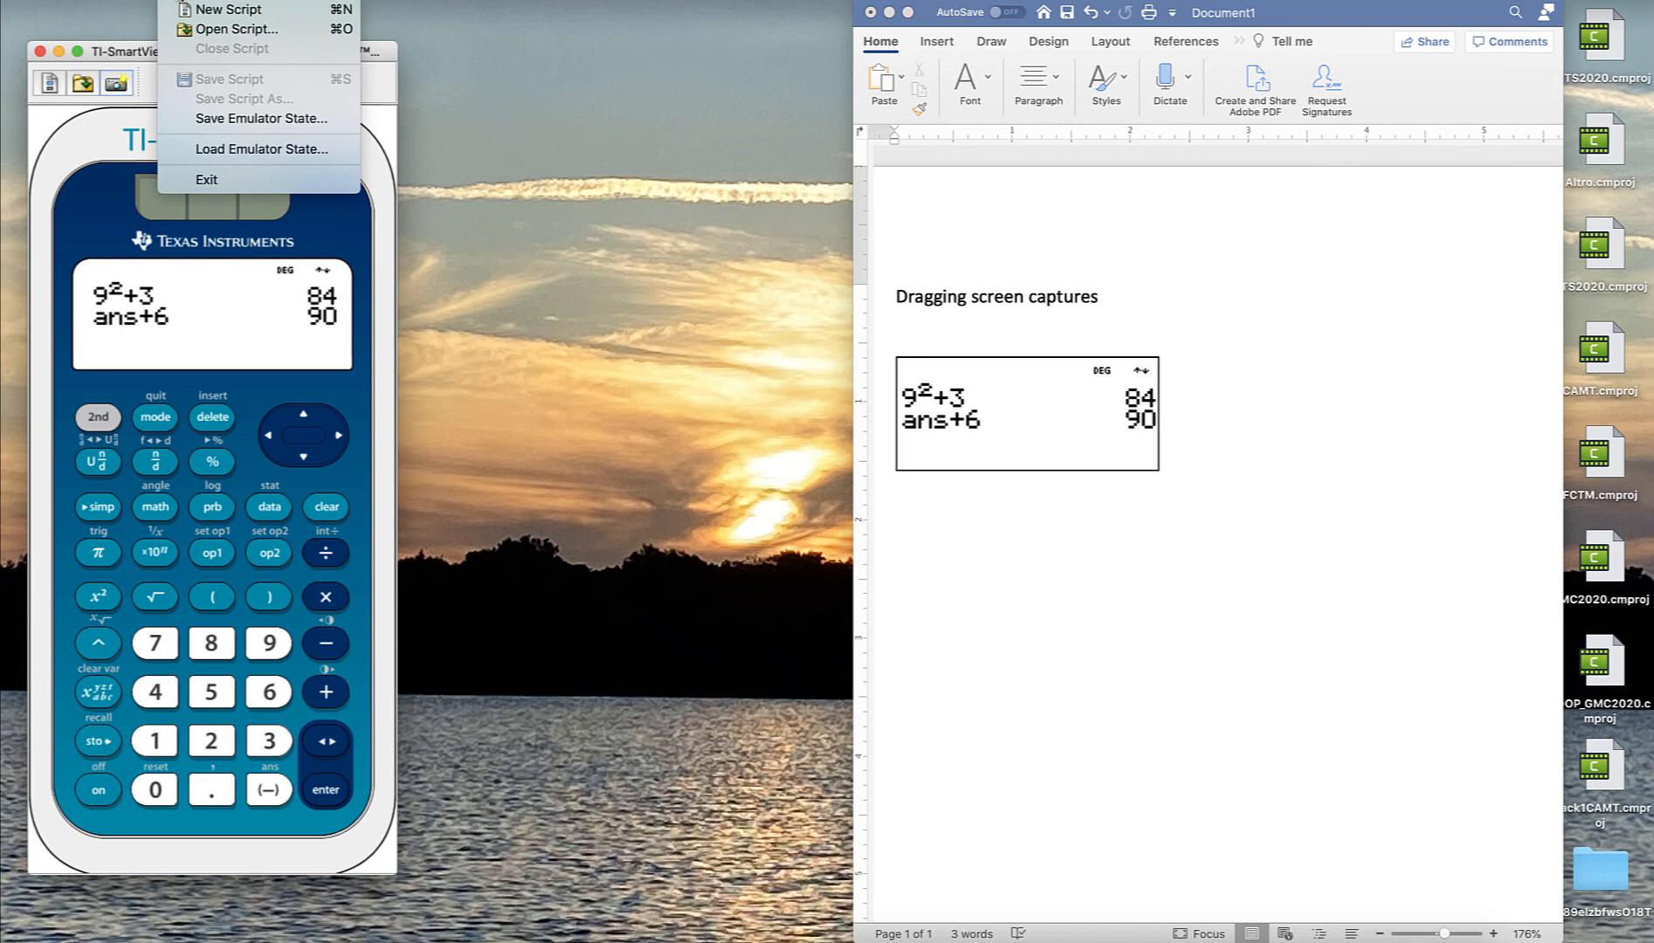
mouse_move(212, 0)
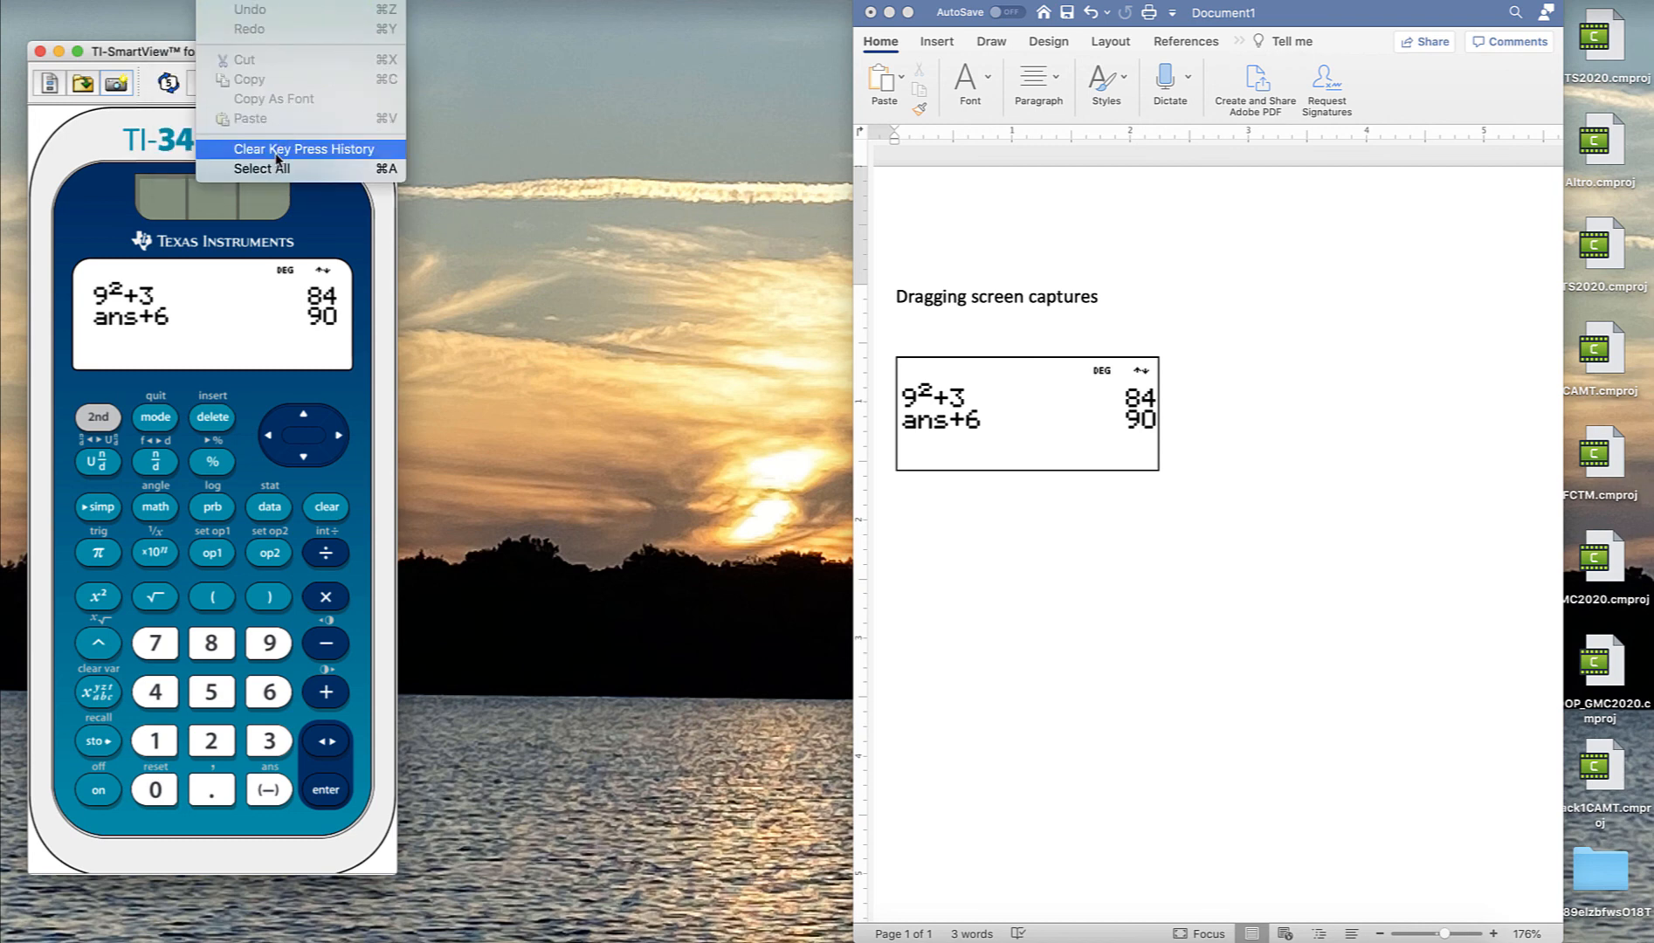
click(276, 154)
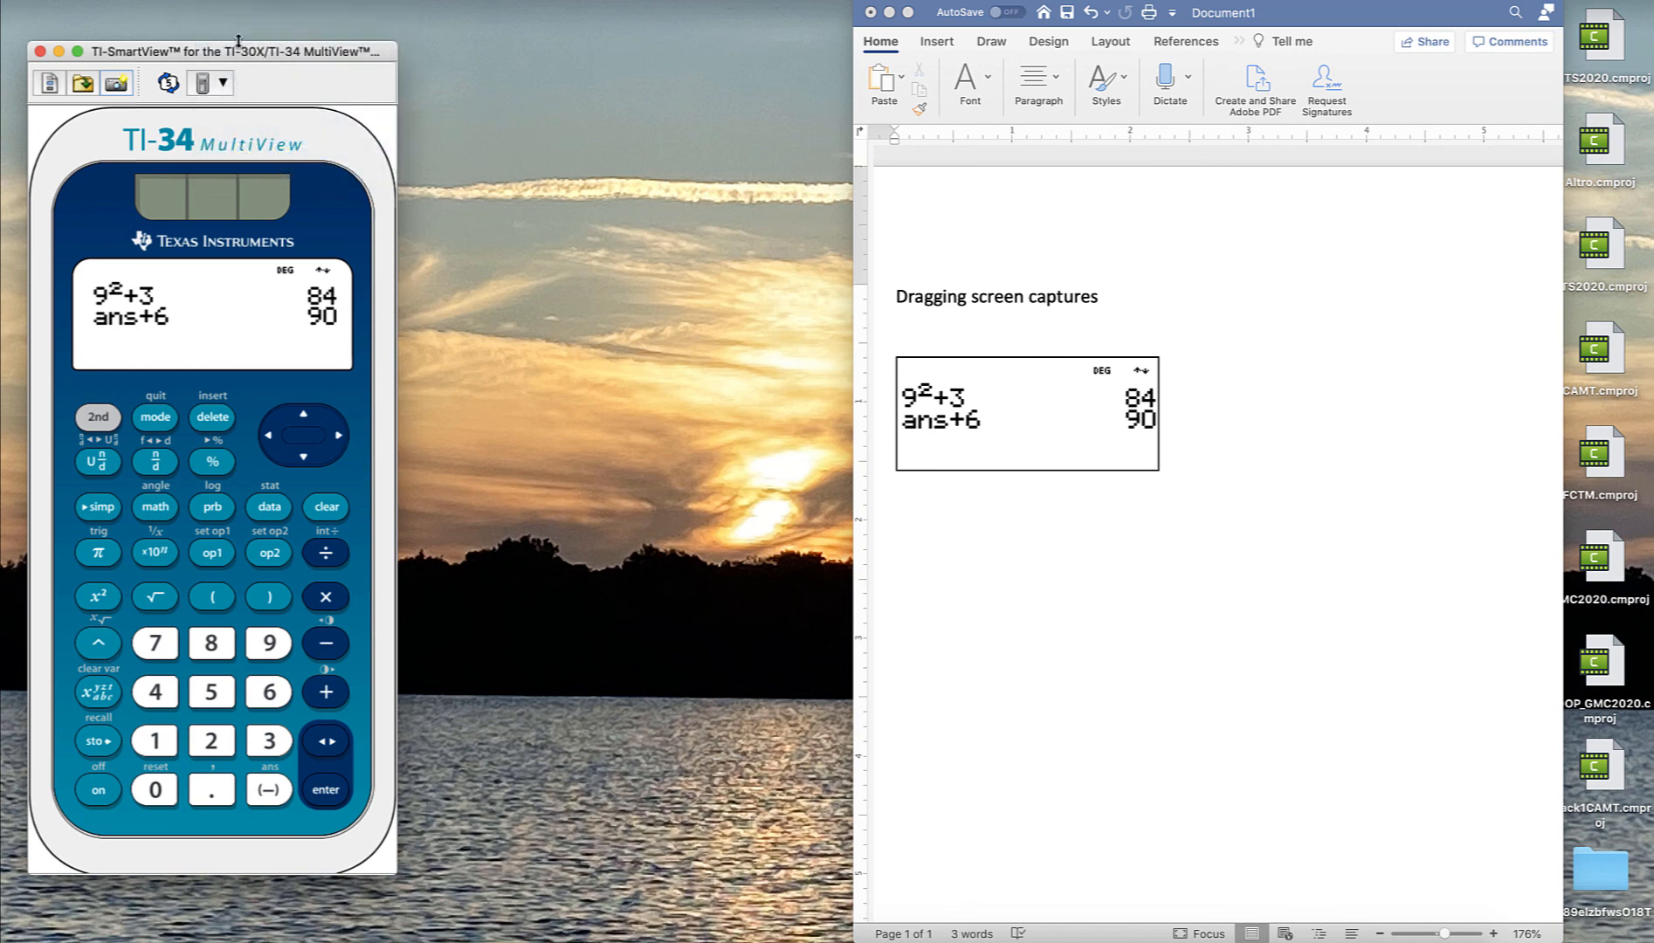
- Open the emulator's side panel and switch it to the Key Press History tab
click(171, 86)
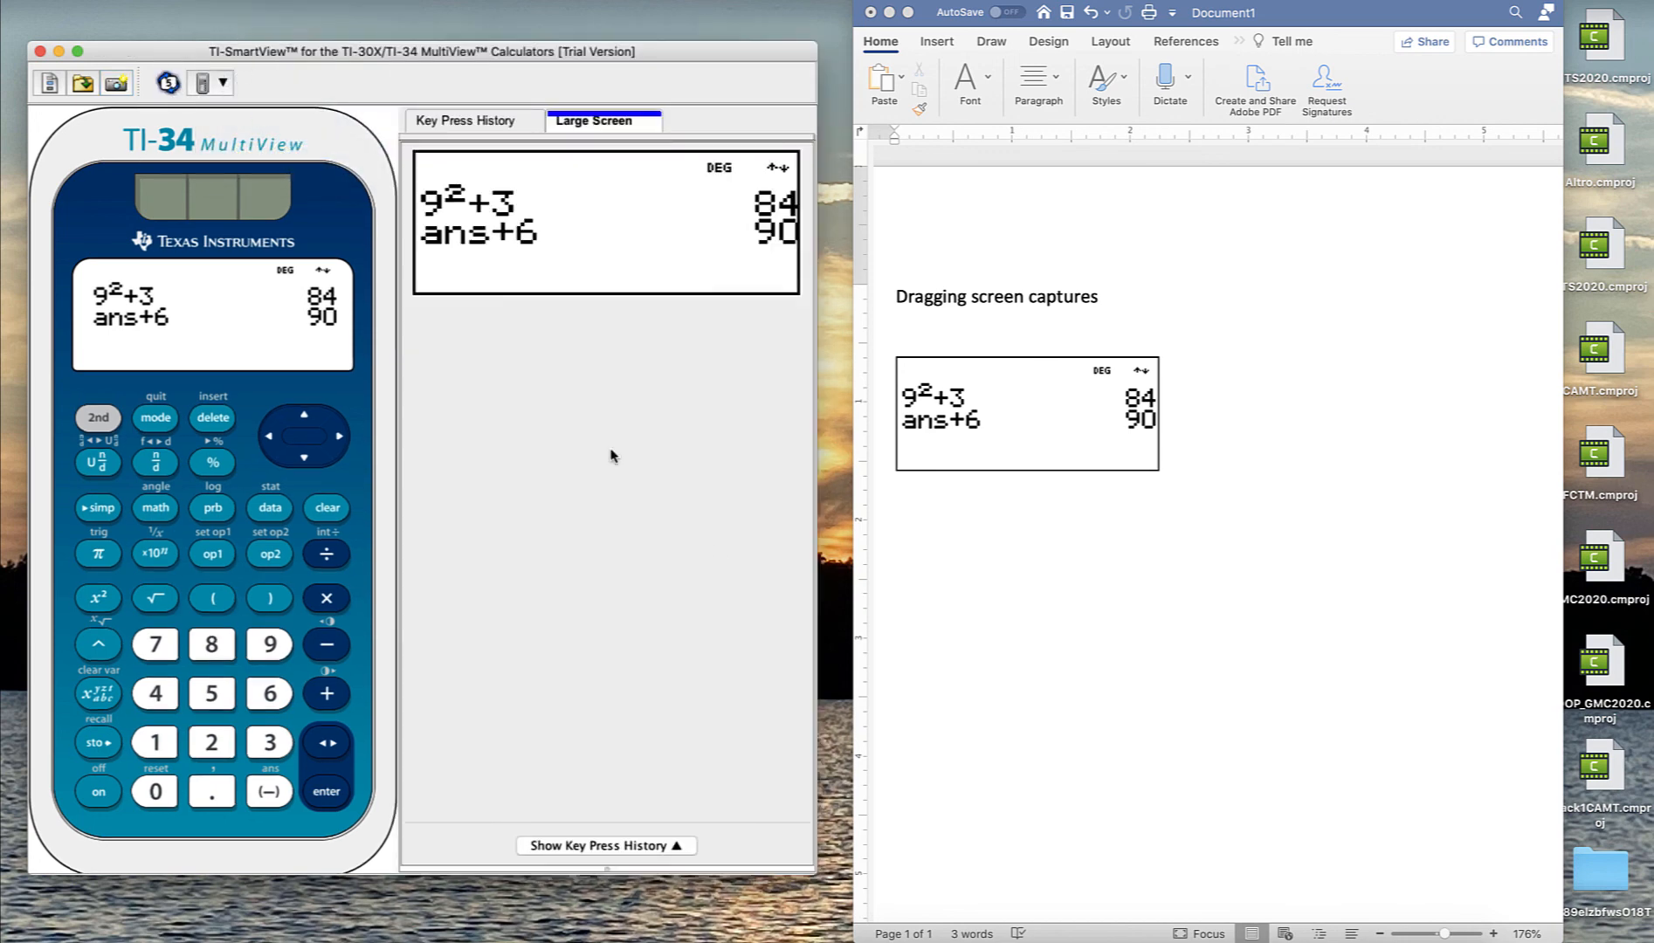
click(480, 123)
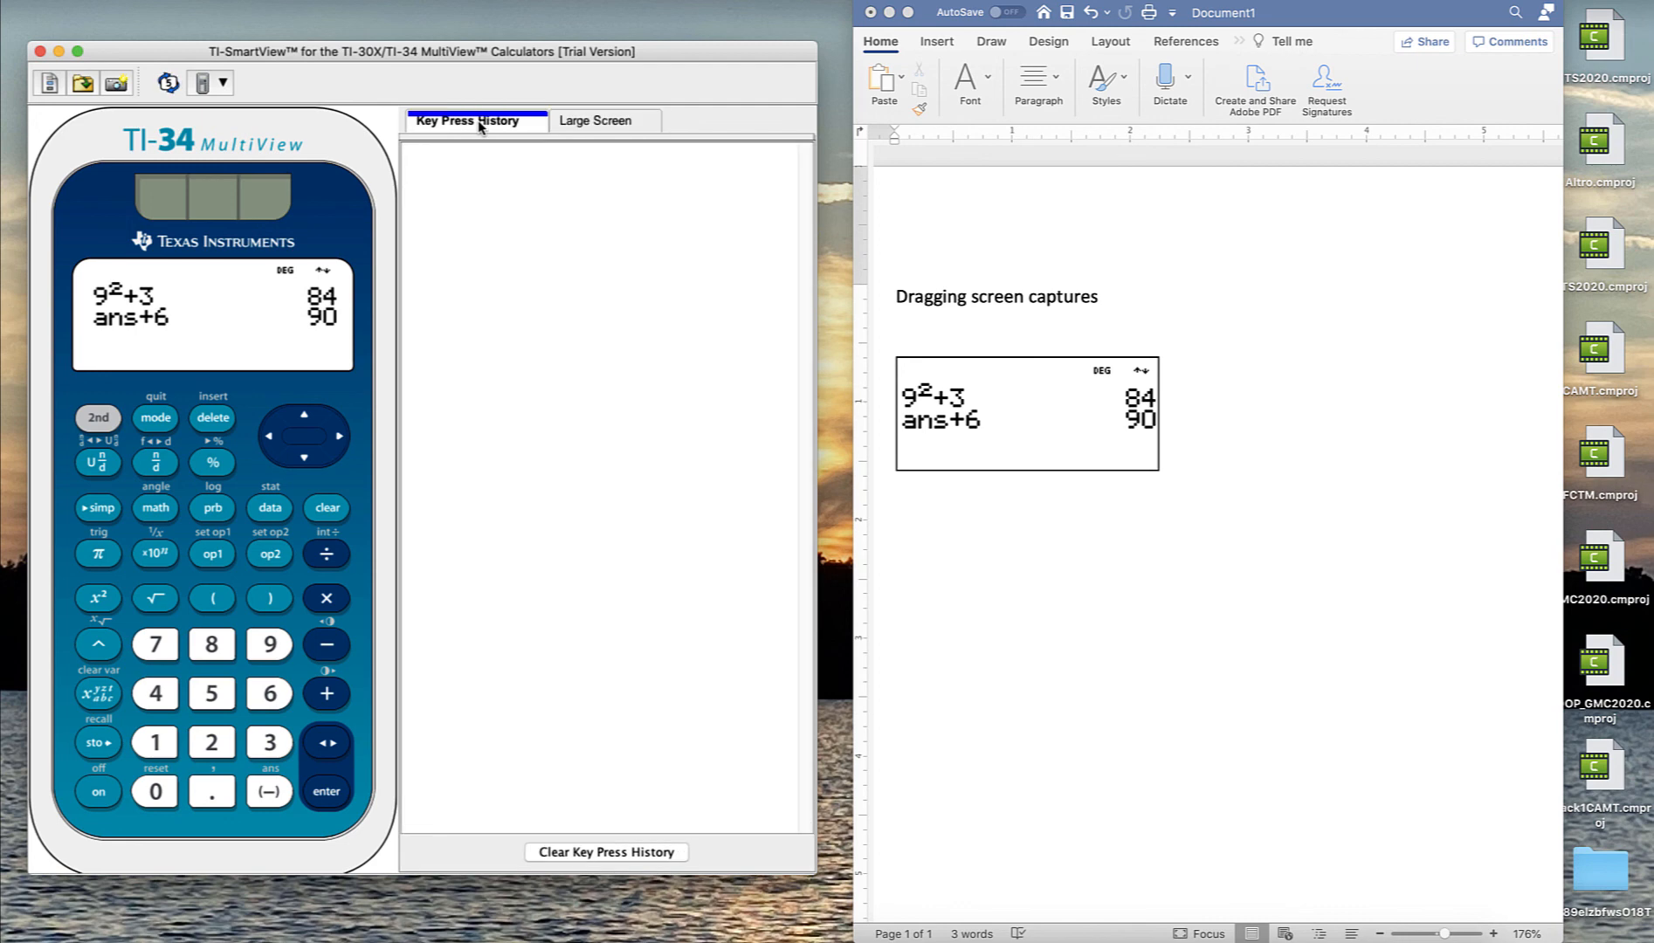
- Calculate ans+9 on the emulator
click(328, 696)
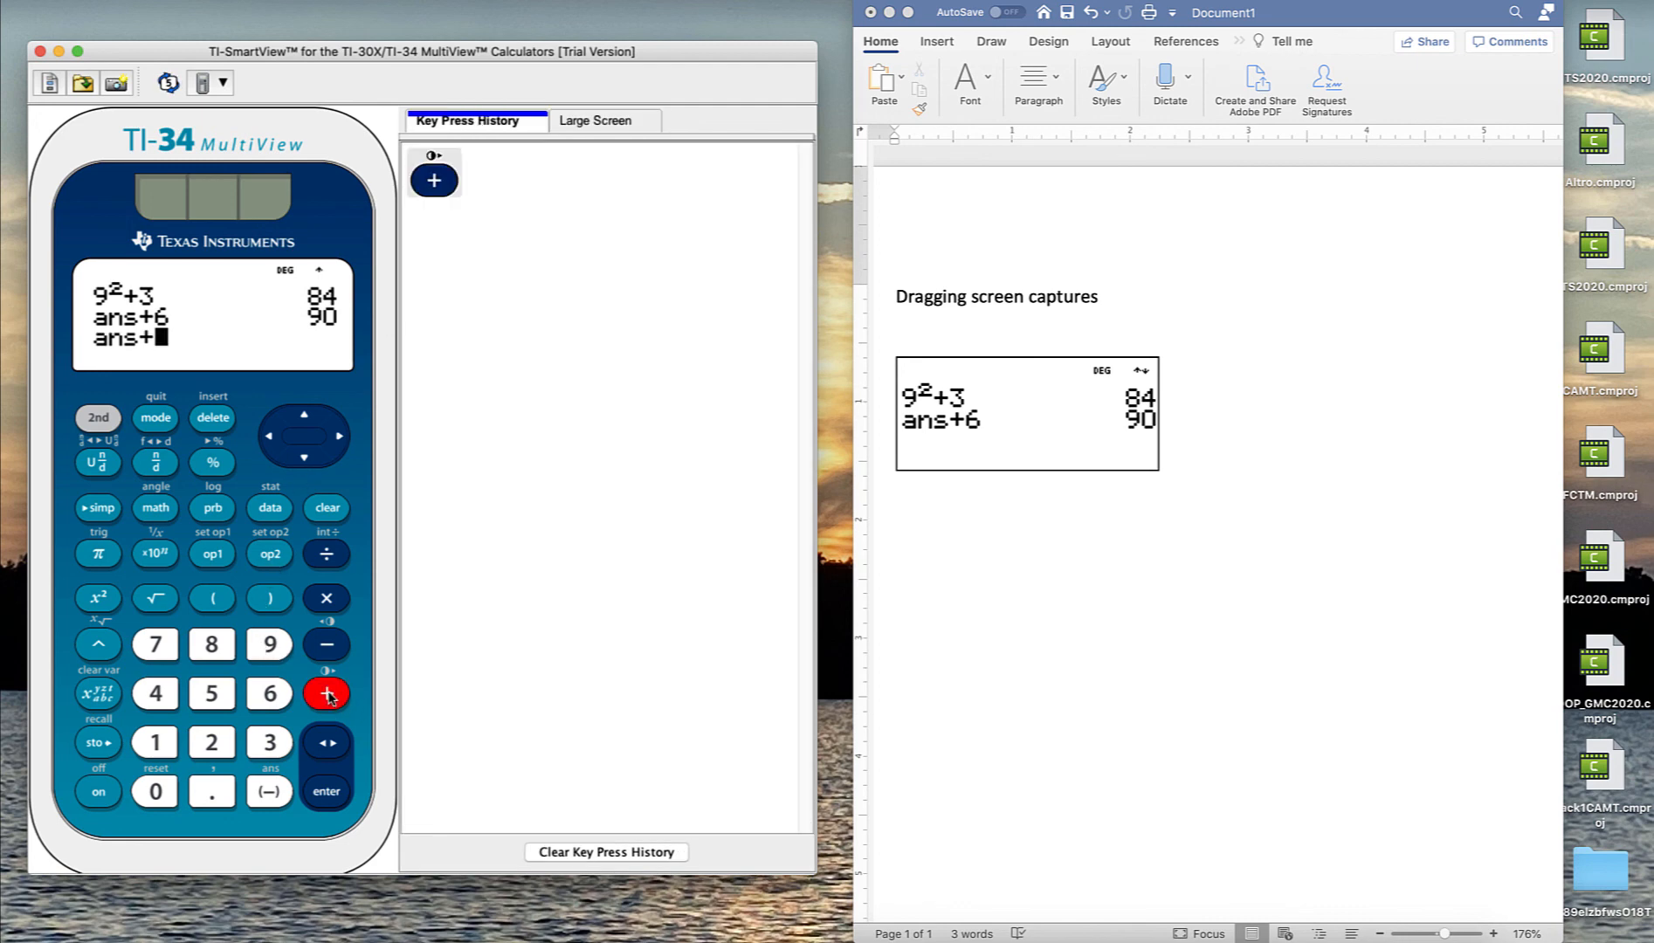
click(272, 646)
click(333, 797)
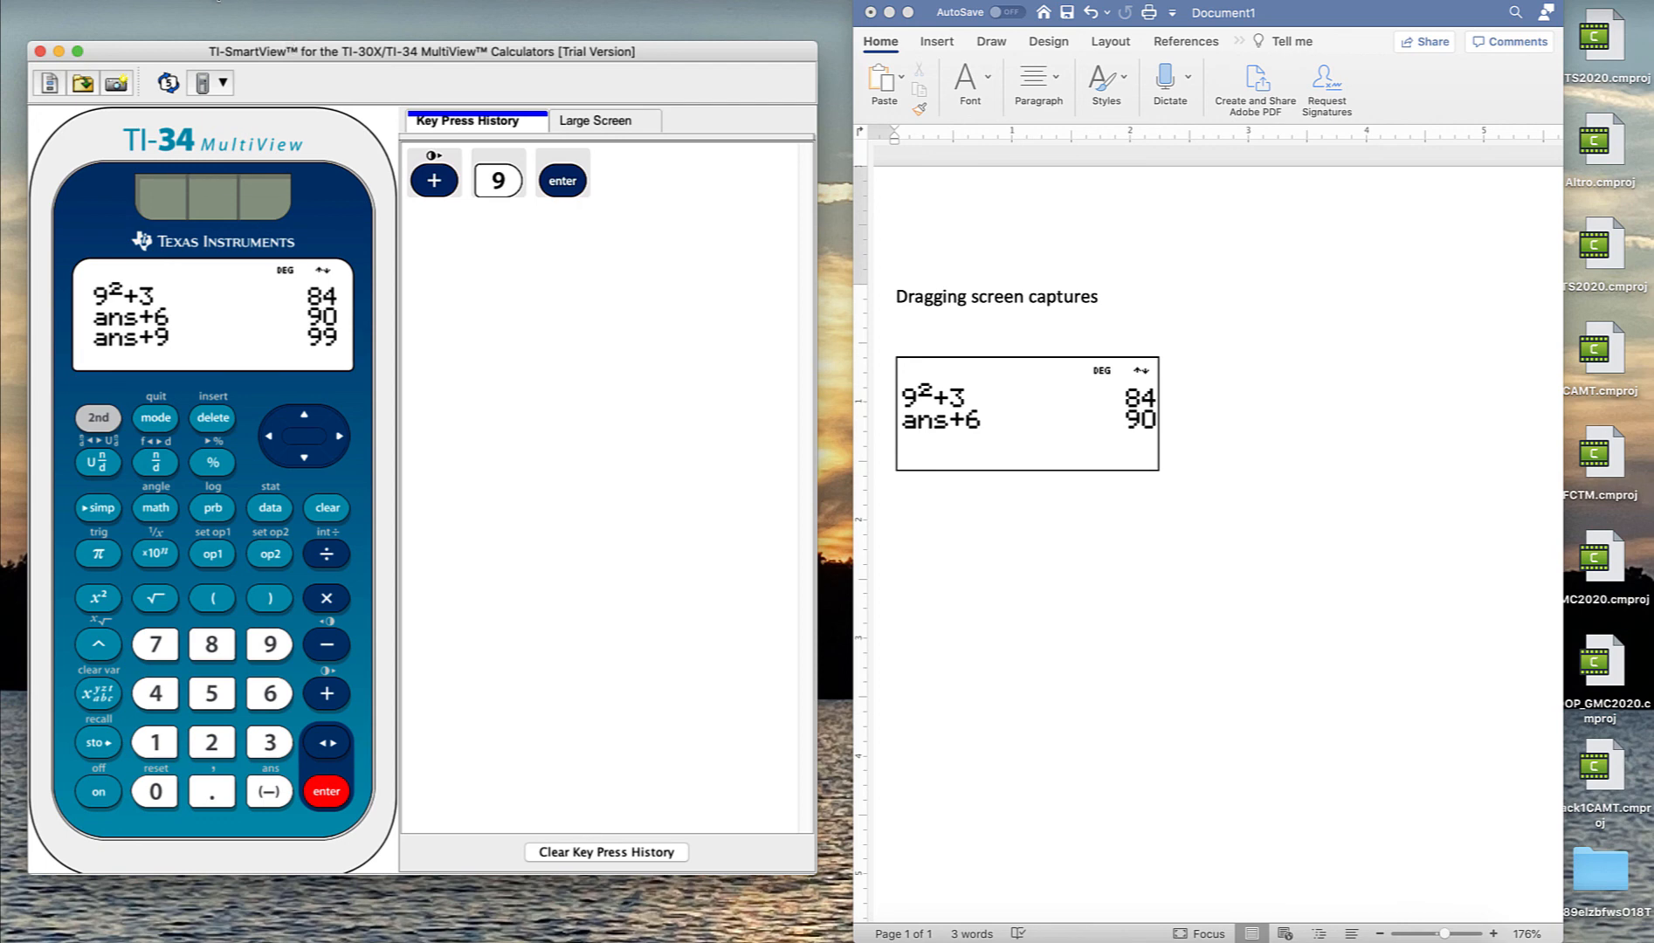
- Take a screenshot of the emulator from its menu
click(215, 0)
mouse_move(258, 0)
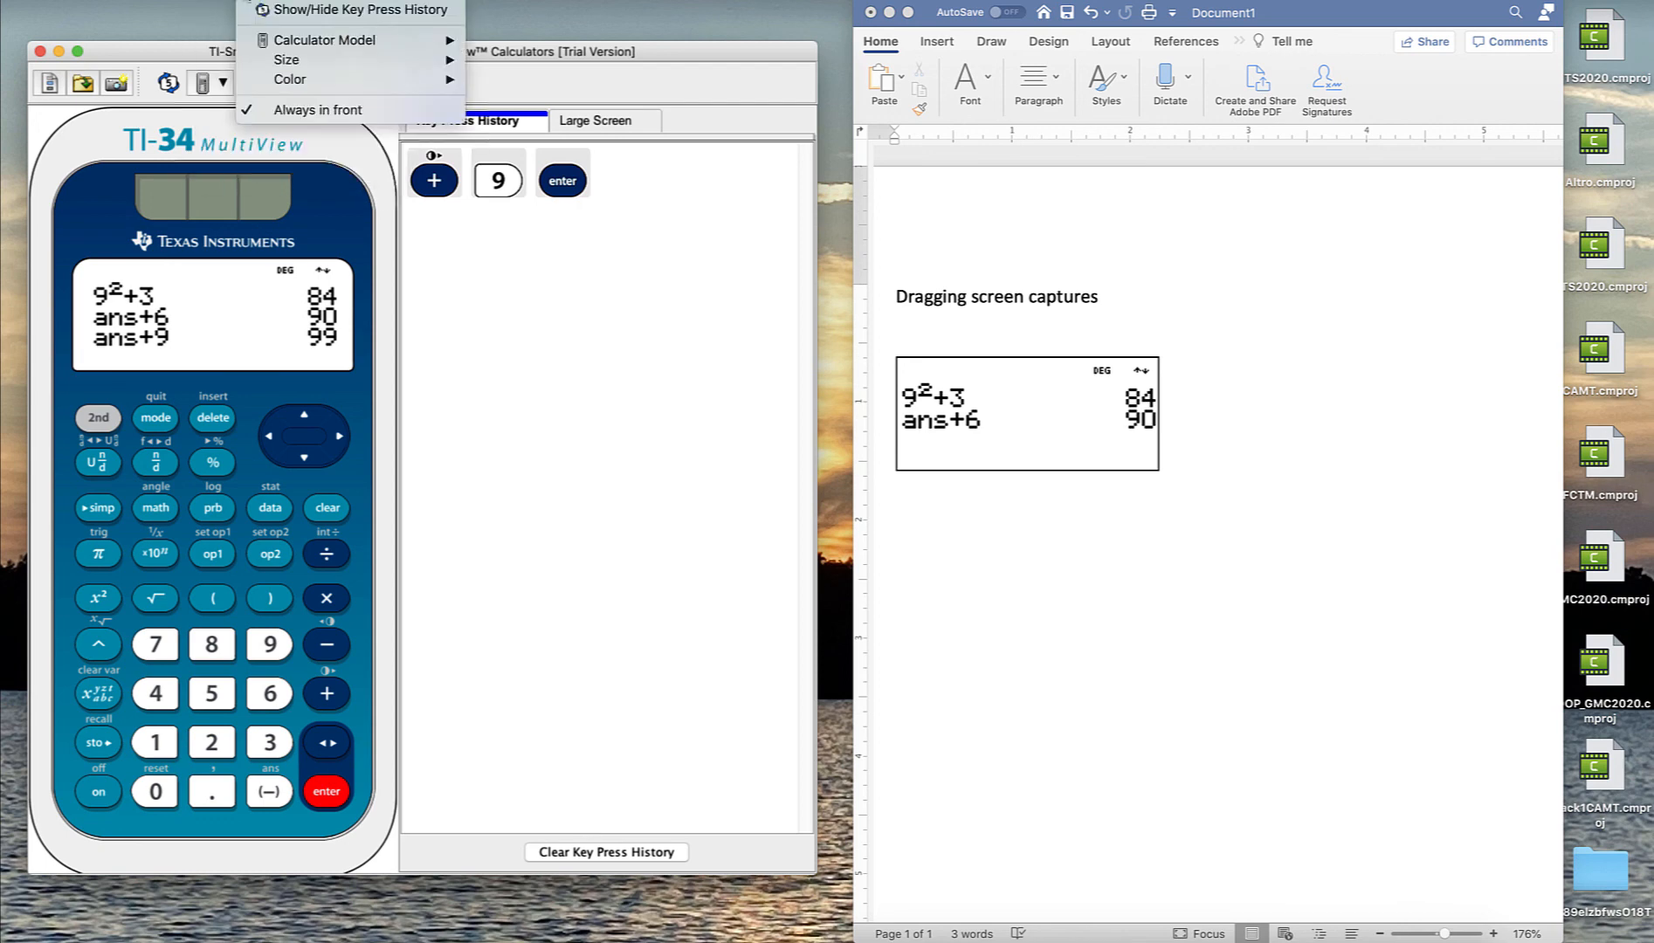
mouse_move(314, 0)
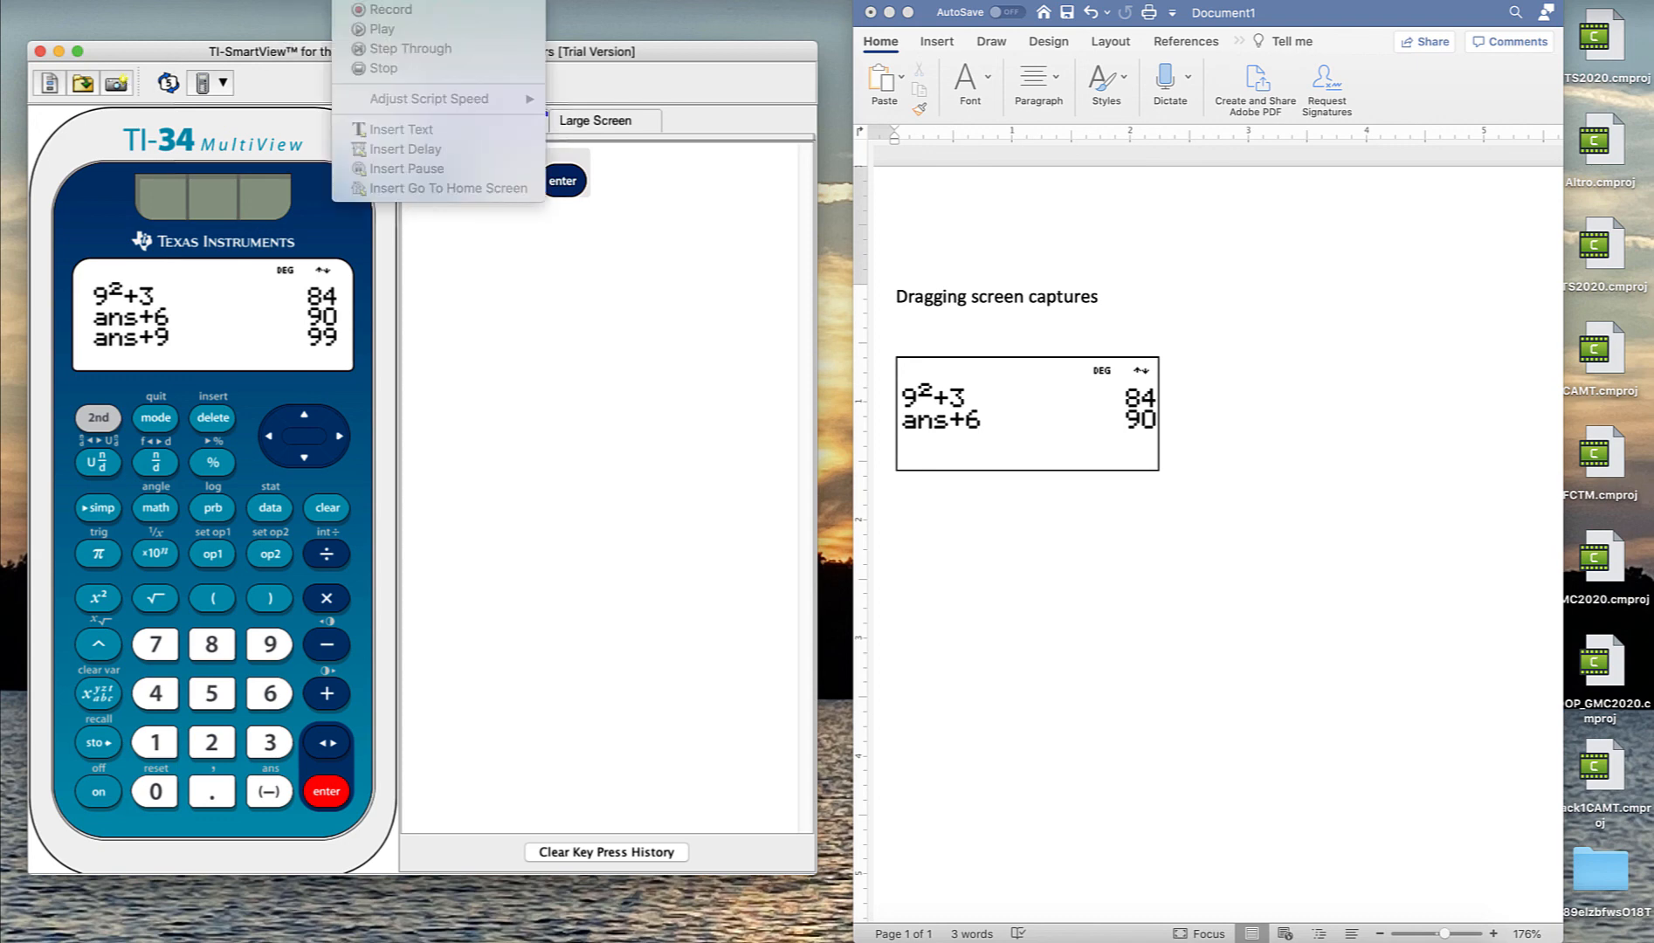
click(277, 19)
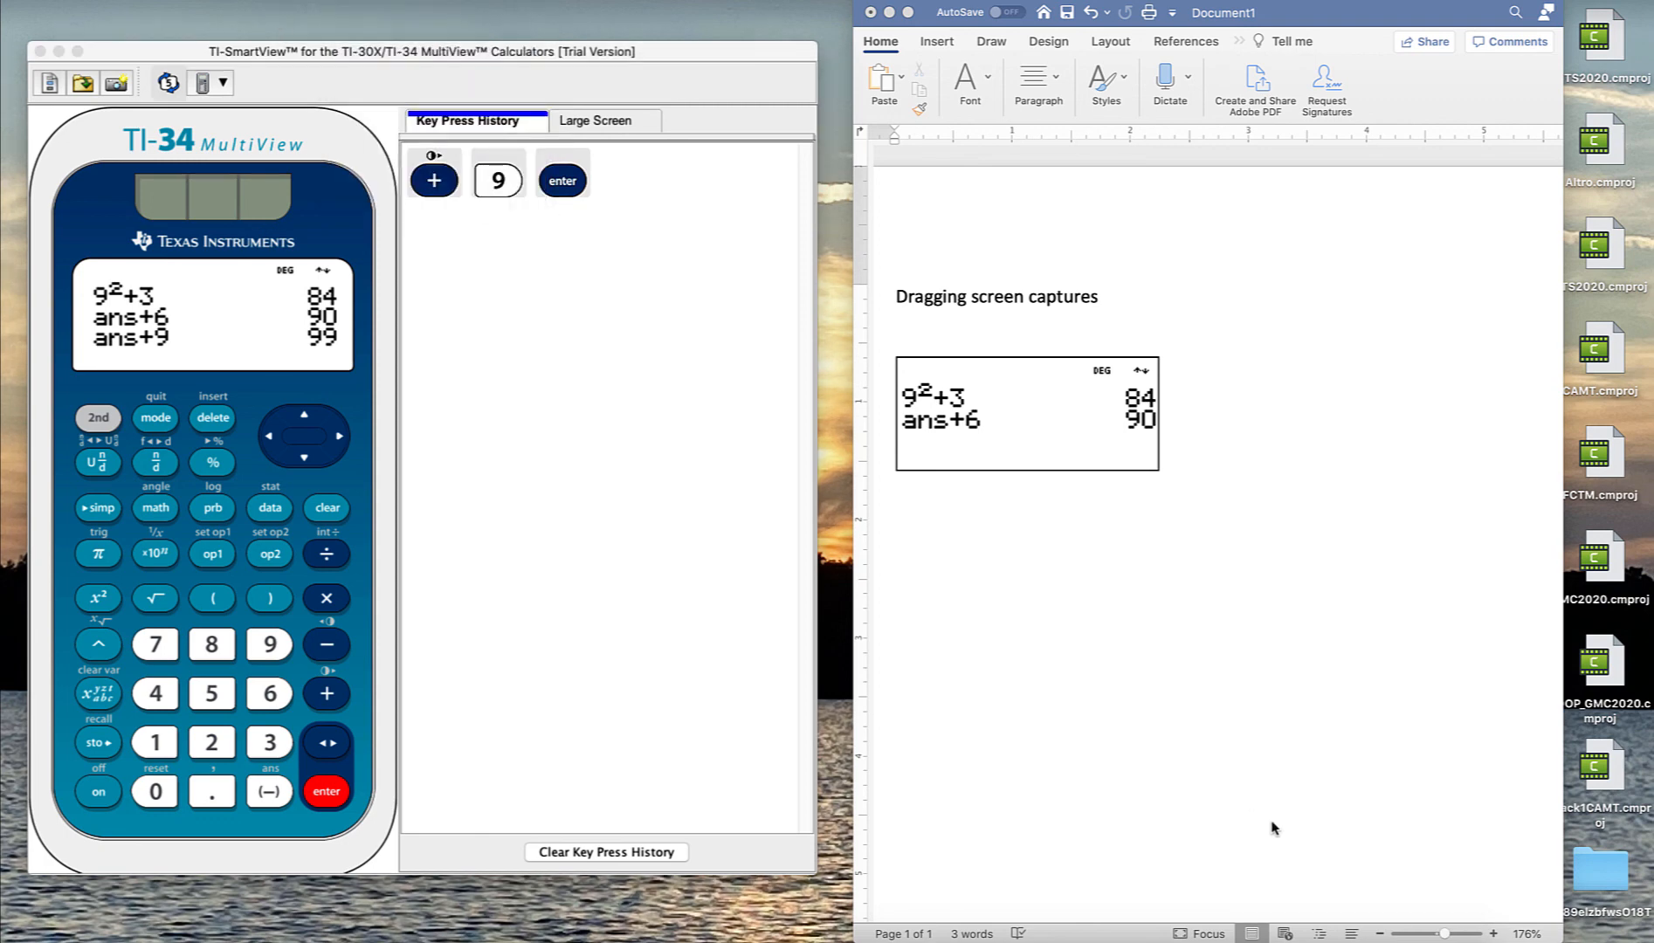